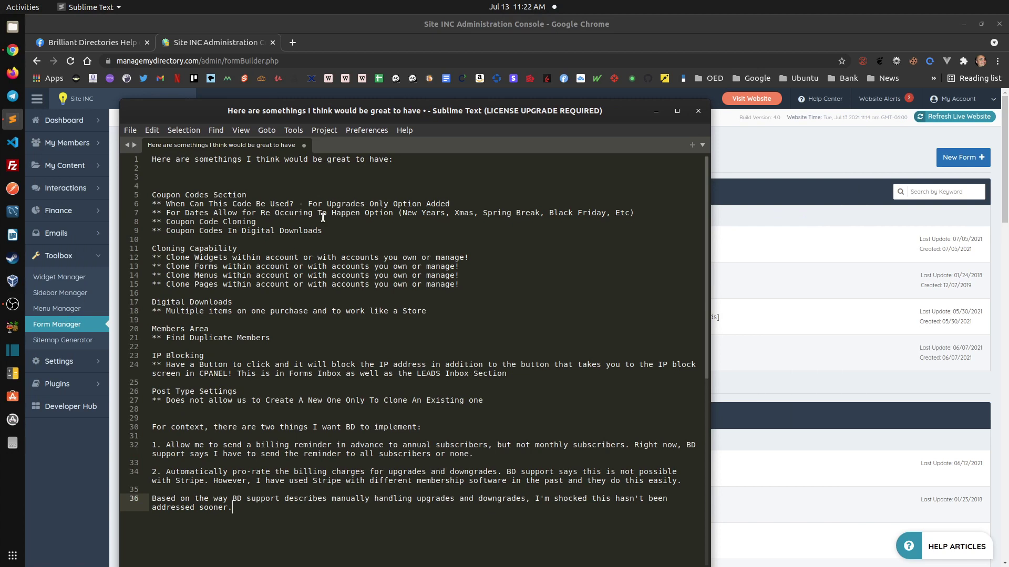
Move the notes window off the admin page, open the Coupon Codes section under Finance and start a new coupon code.
drag(226, 111, 248, 116)
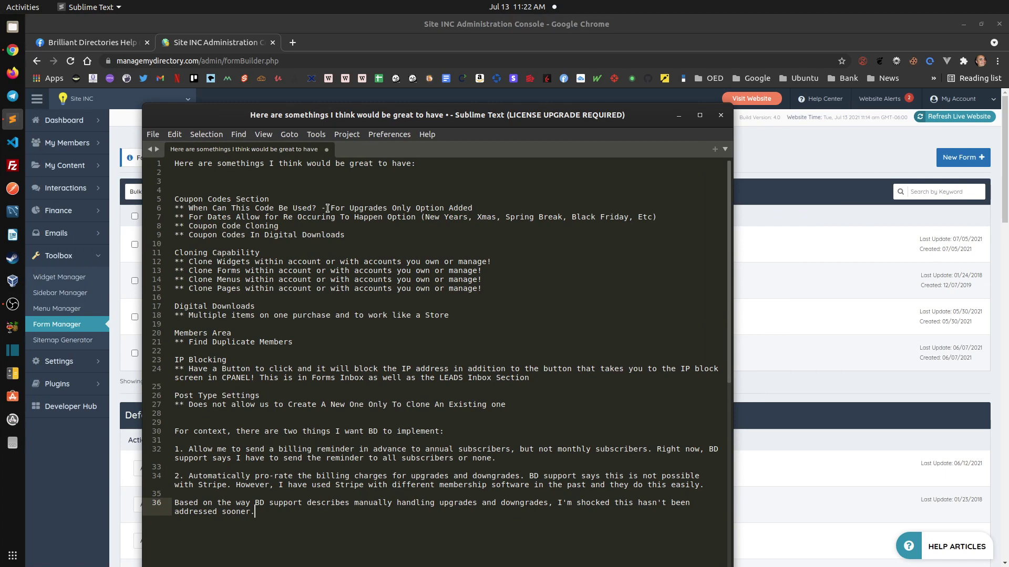
drag(251, 117, 313, 133)
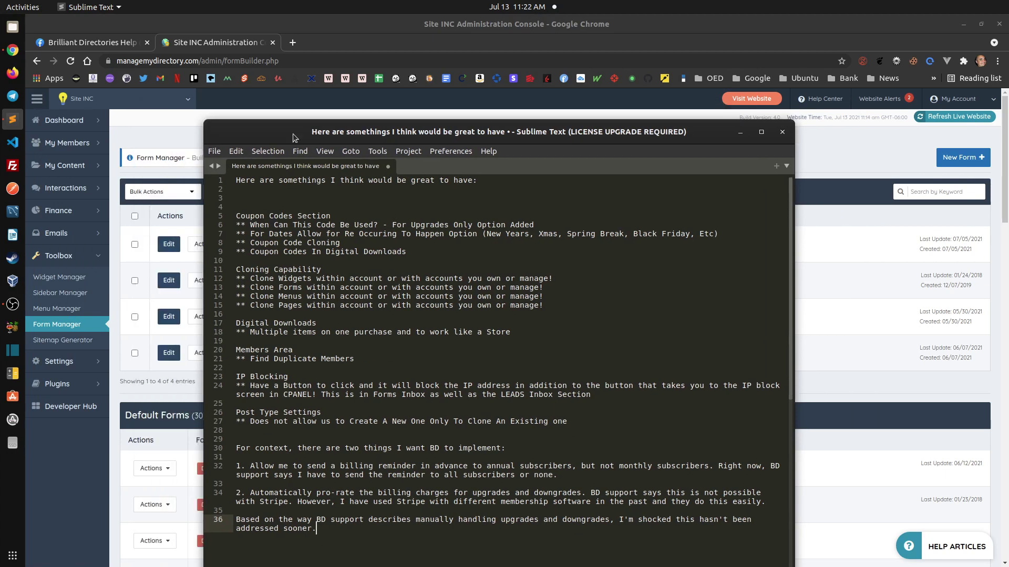
mouse_move(67, 211)
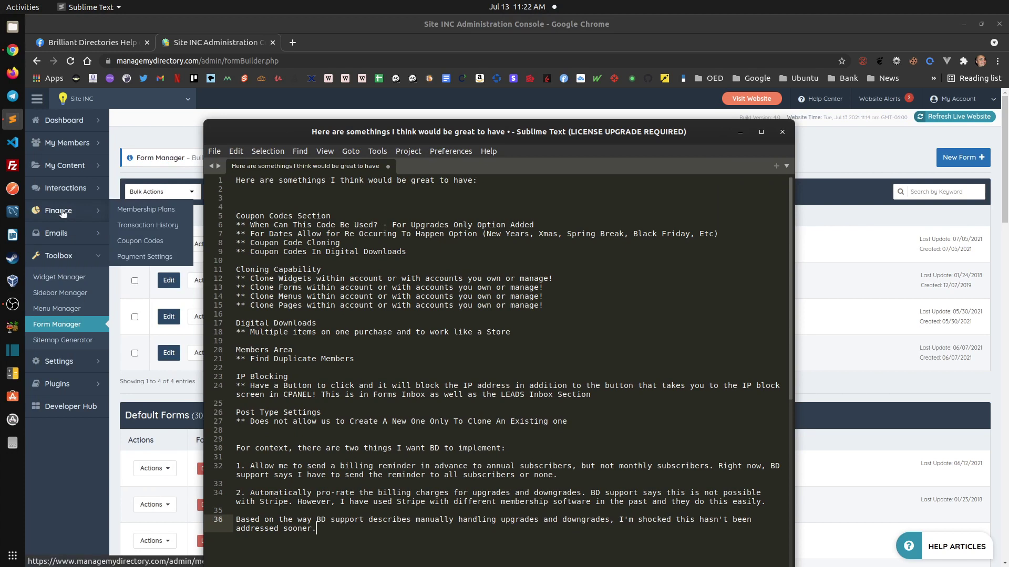
click(141, 242)
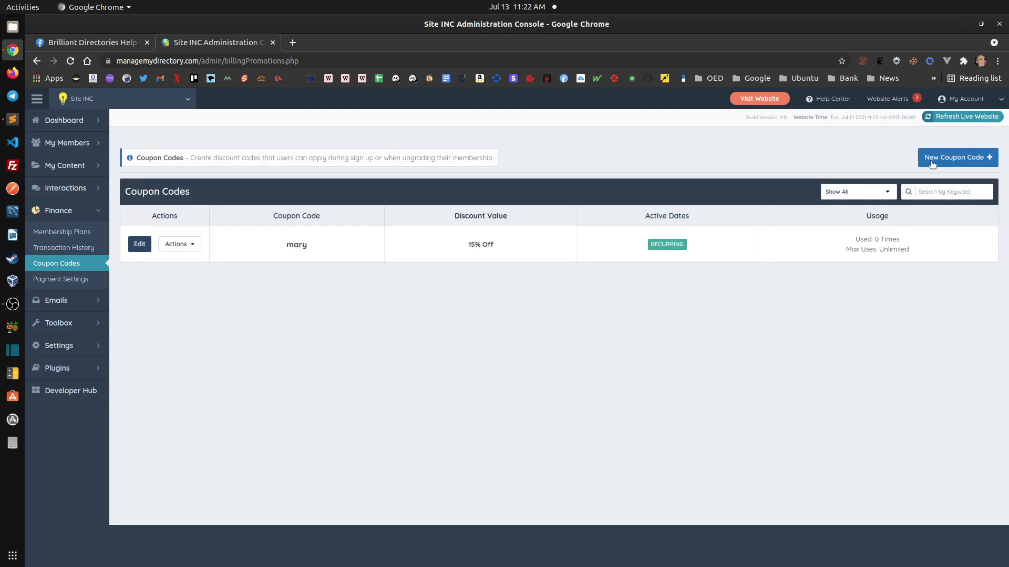
click(947, 156)
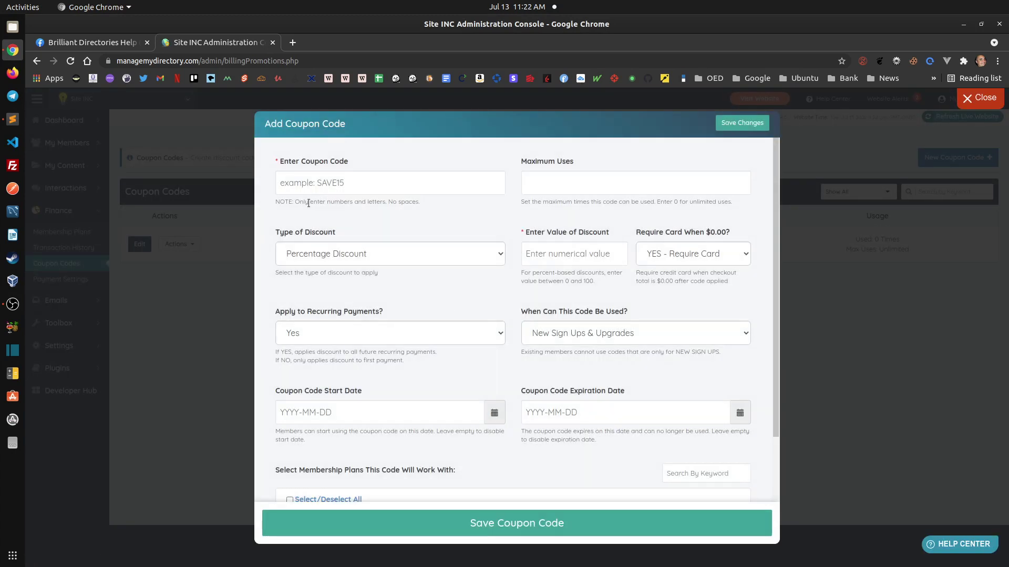
Examine the new coupon form's code, maximum uses, discount type, card requirement, recurring payment, date and membership plan settings.
click(354, 188)
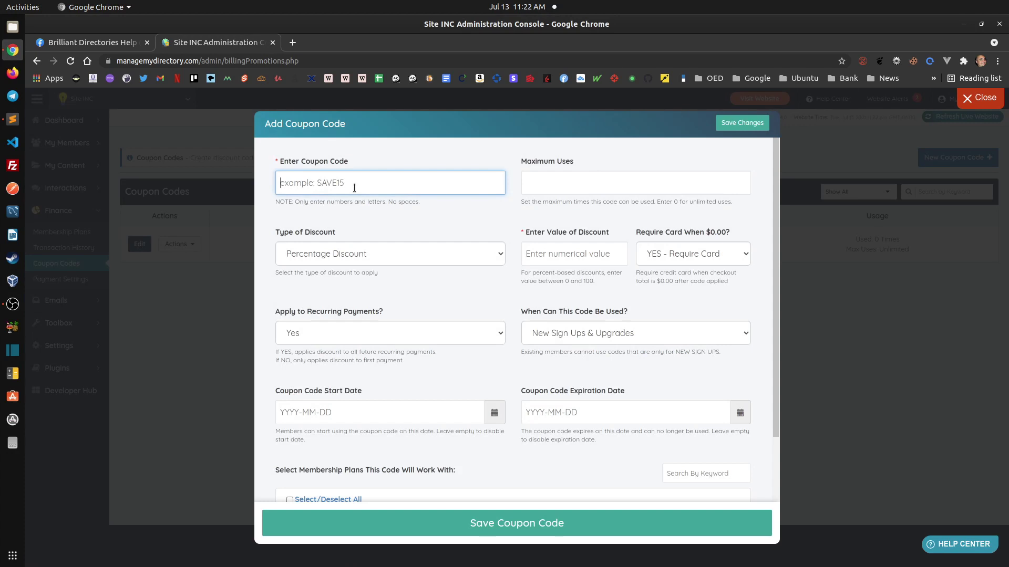
click(590, 183)
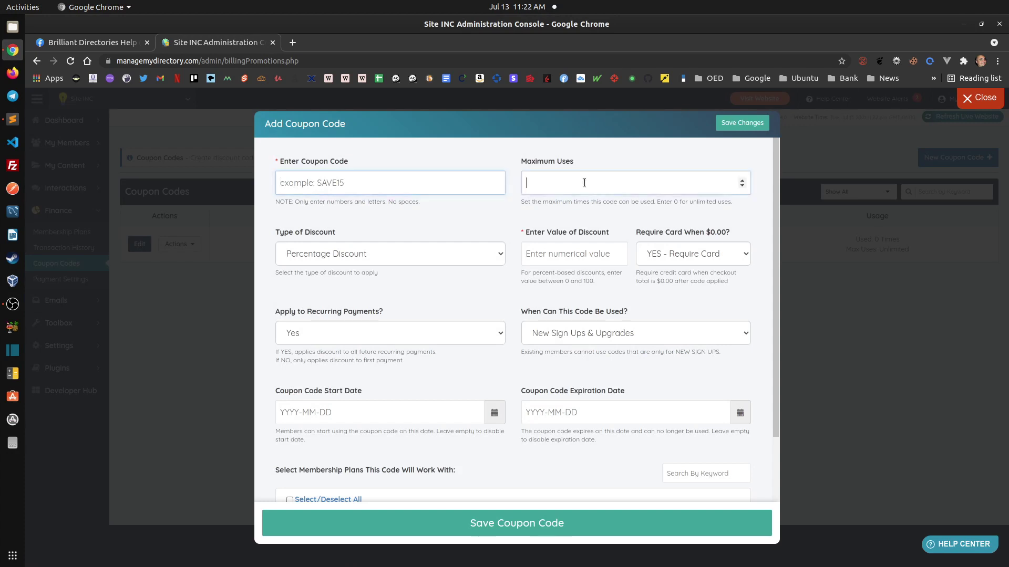
click(340, 254)
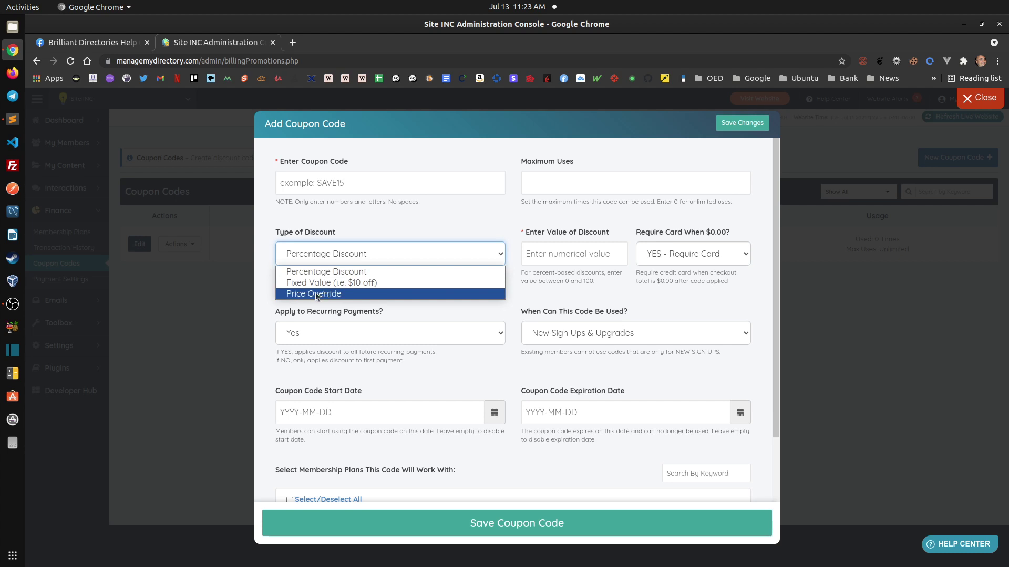
click(619, 292)
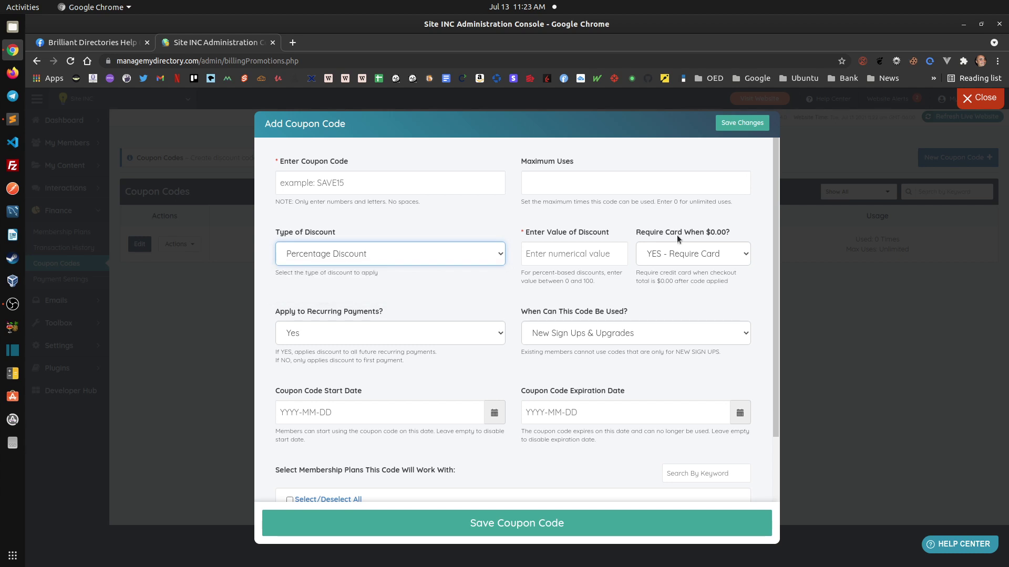
click(661, 247)
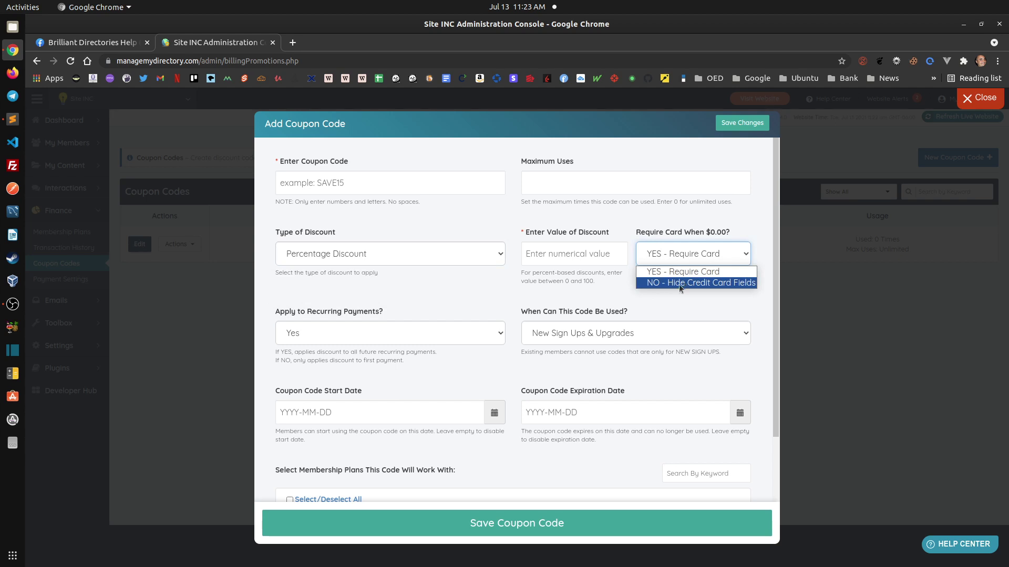
click(711, 236)
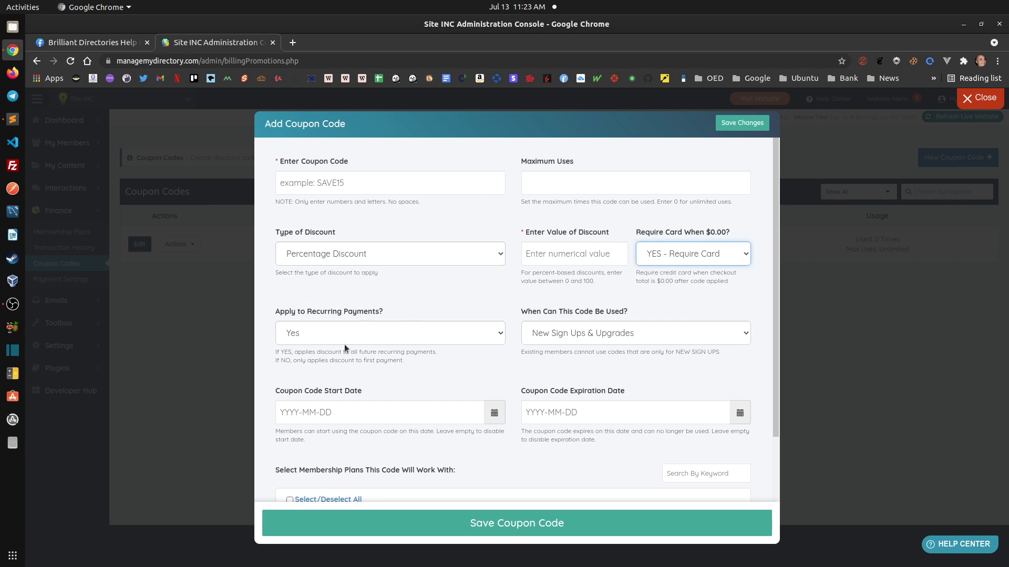
click(317, 337)
click(317, 335)
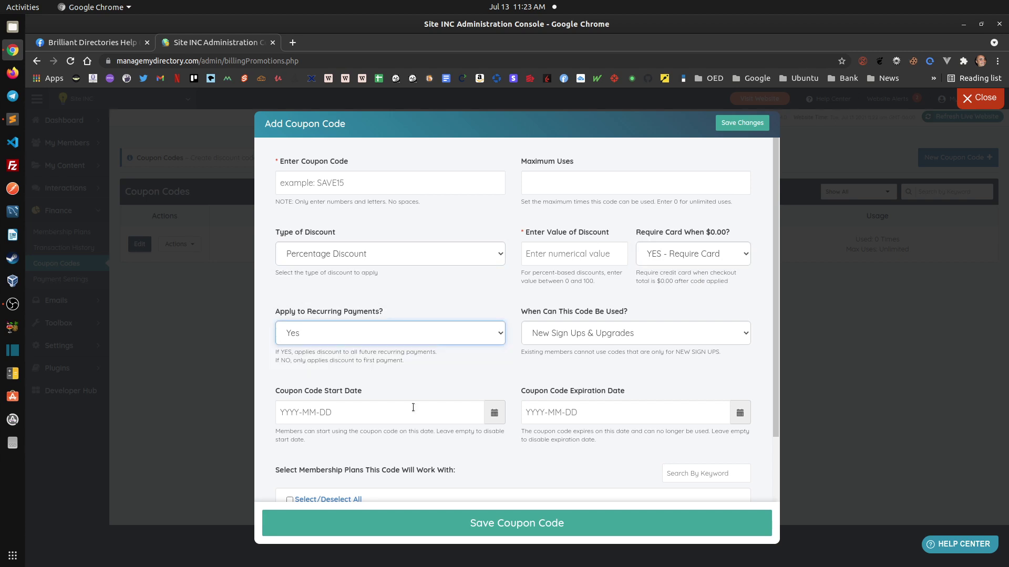
scroll(266, 397, down, 5)
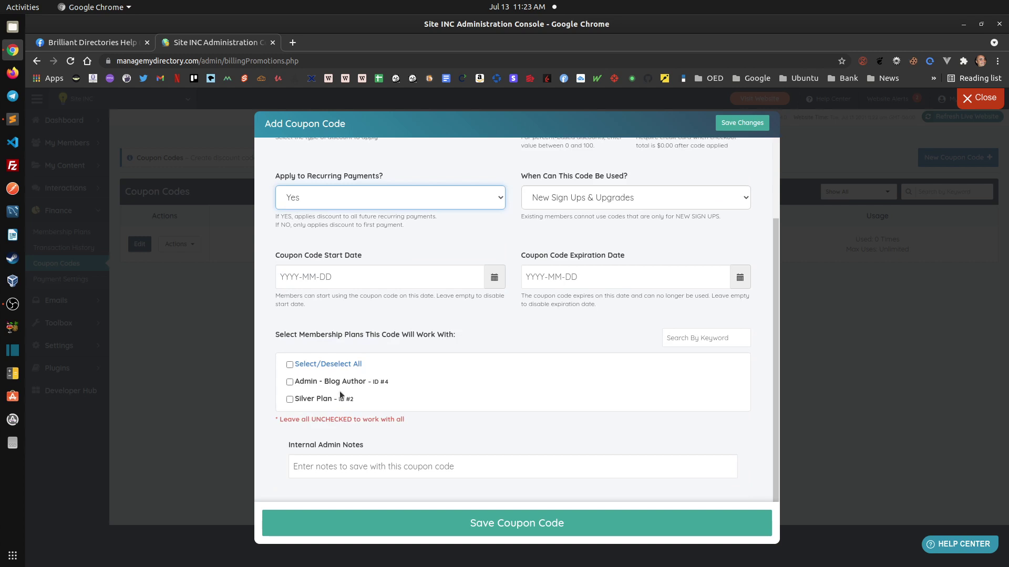
scroll(438, 387, up, 5)
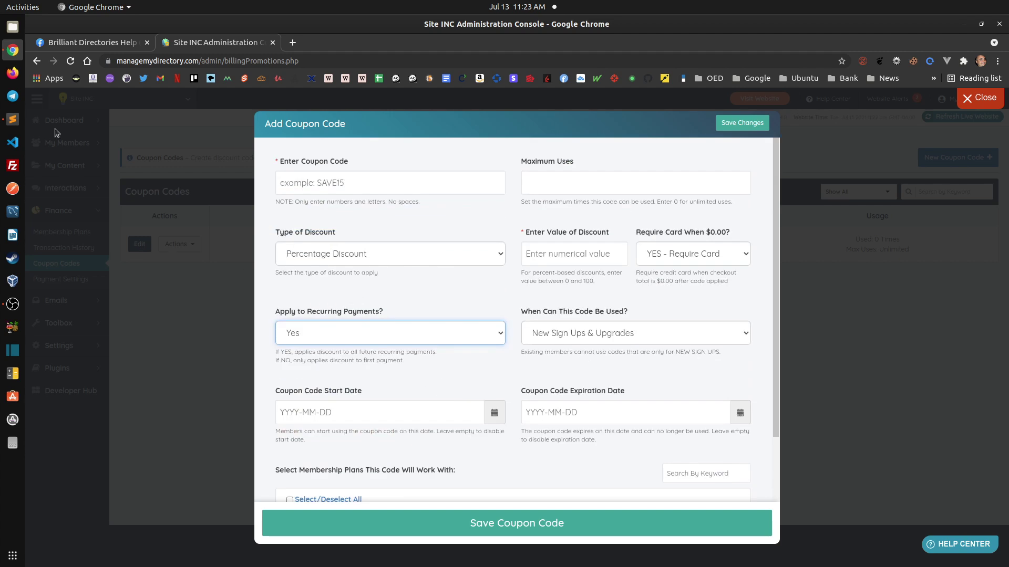
Switch to Sublime Text, highlight "For Upgrades Only Option Added" in the Coupon Codes notes, and minimize the window.
click(13, 119)
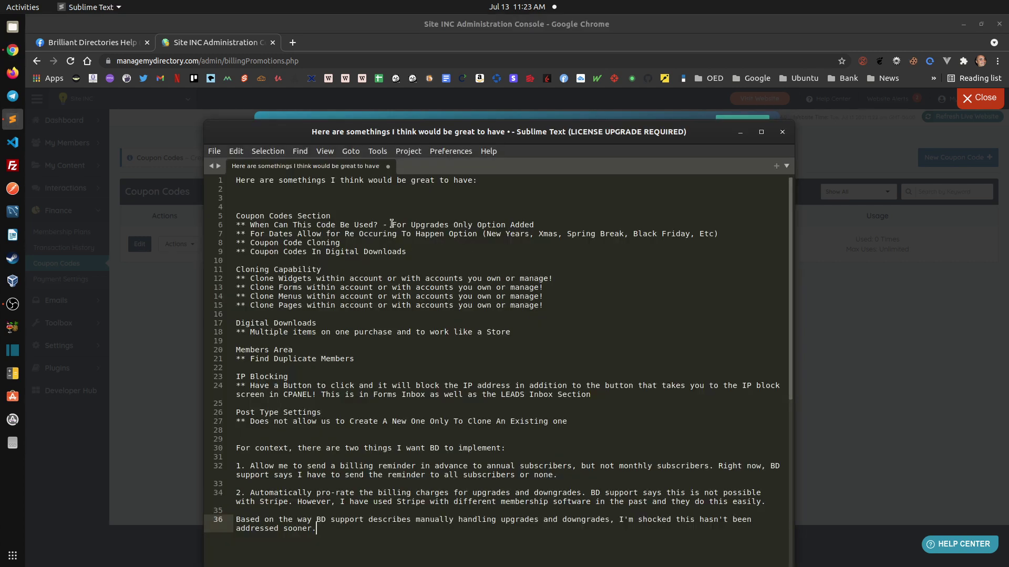
drag(392, 224, 536, 225)
click(741, 132)
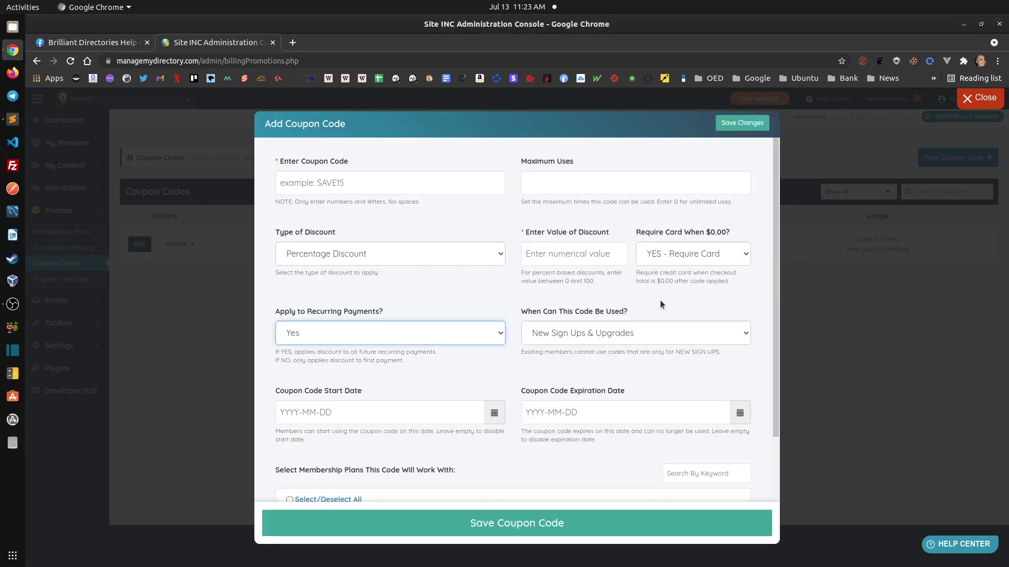
Examine the "When Can This Code Be Used?" options, keep New Sign Ups & Upgrades, and close the form without saving.
drag(529, 314, 636, 313)
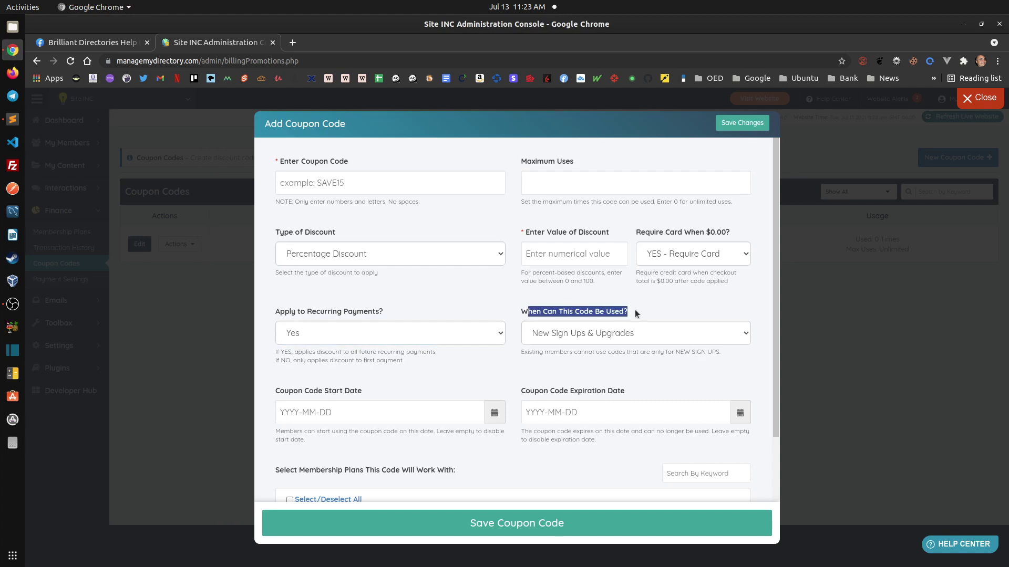
click(562, 337)
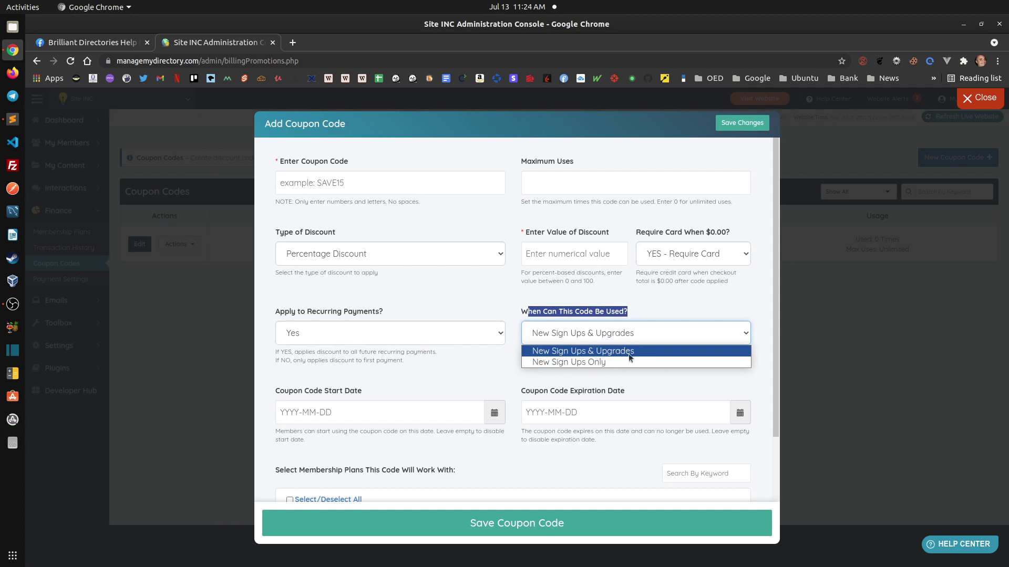
click(607, 353)
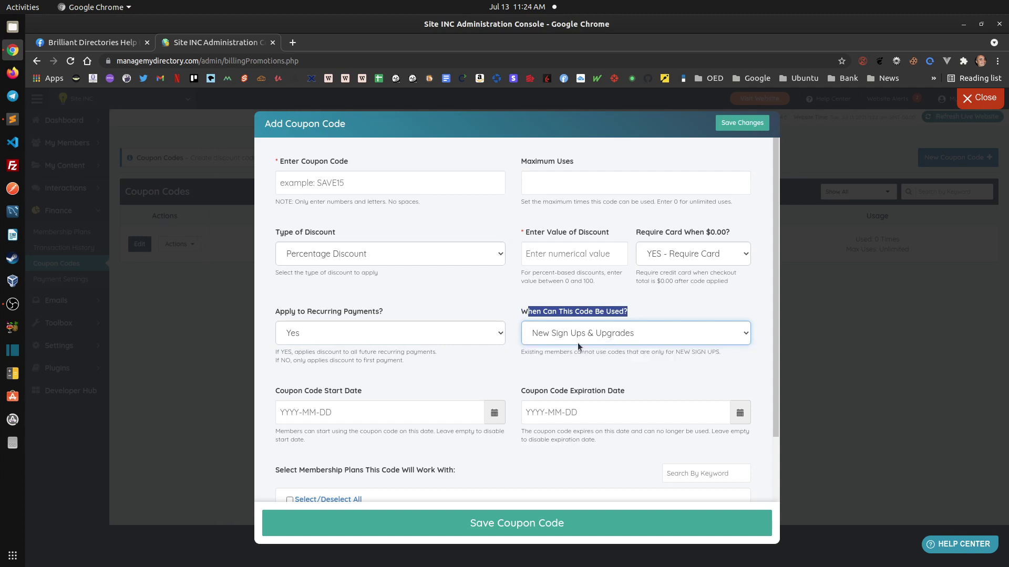
click(201, 309)
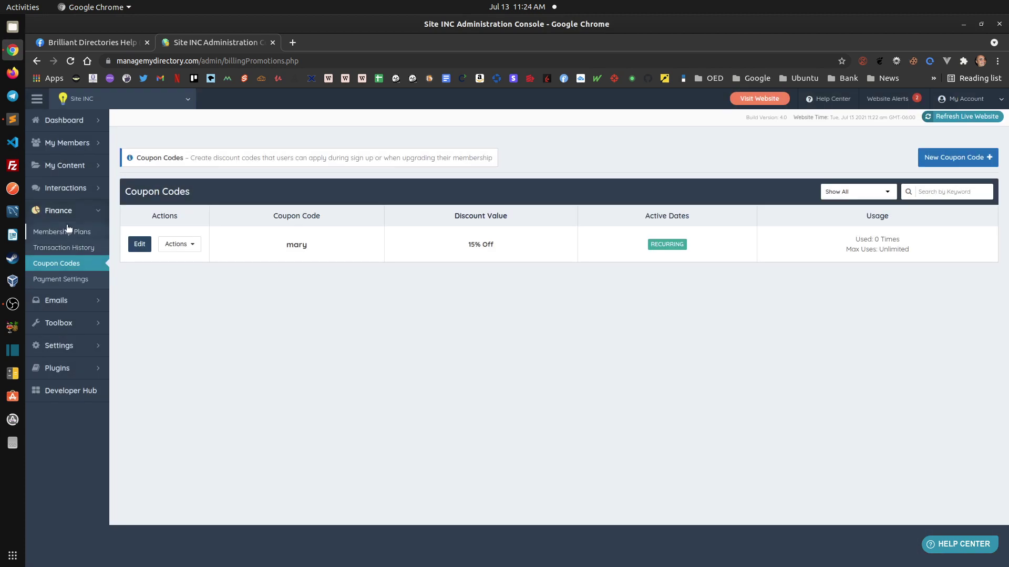
Open the Membership Plans list in a new tab and look at the actions offered for the Bronze Plan.
middle_click(68, 231)
click(310, 41)
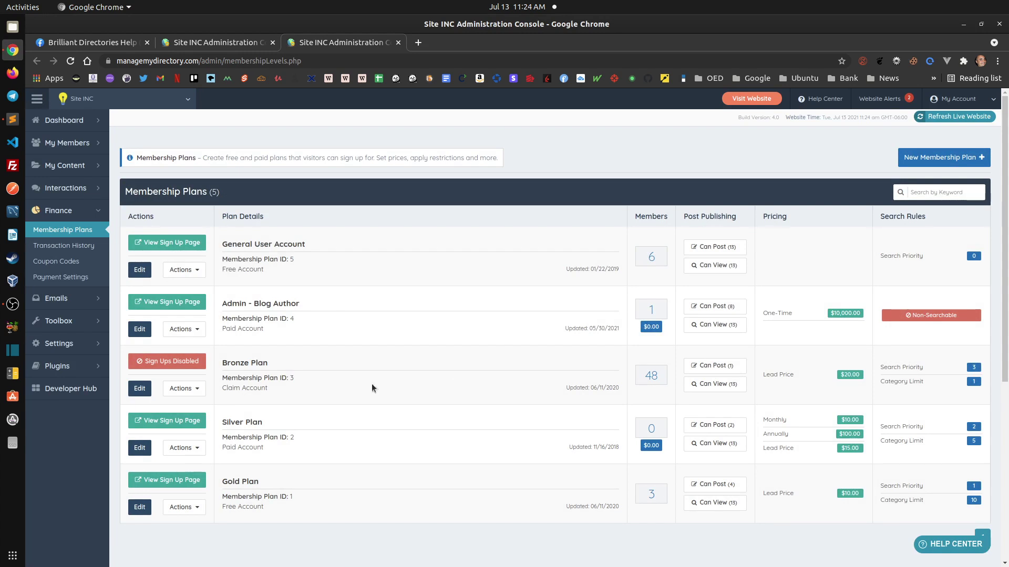
click(179, 389)
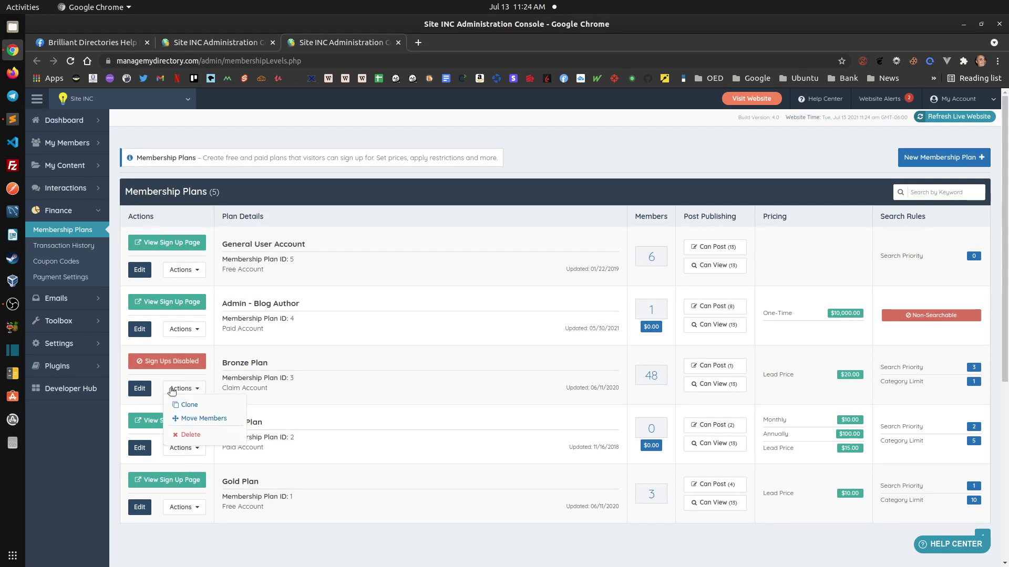
click(171, 302)
click(524, 42)
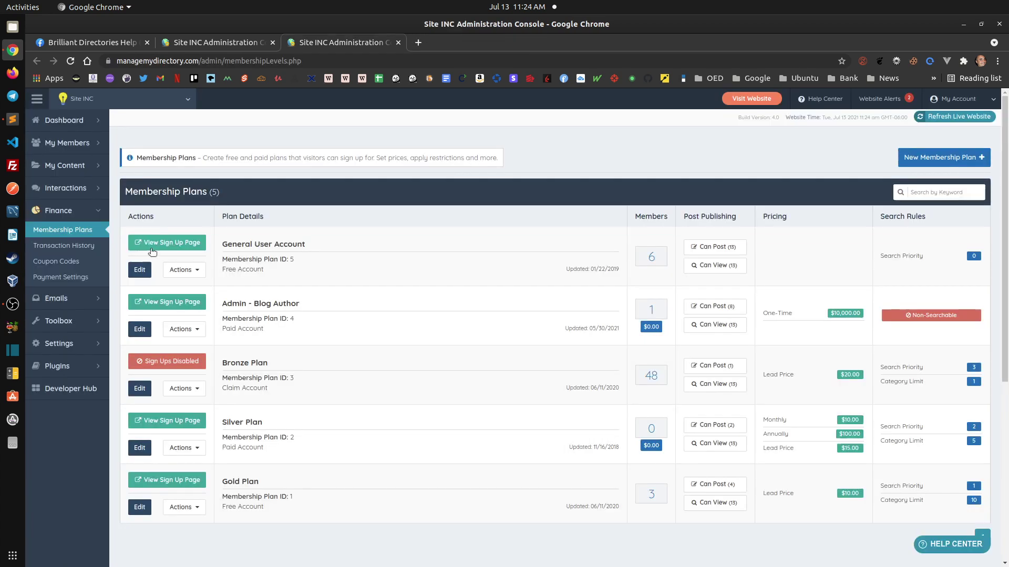
Log the current member out from a membership plan's sign-up page and close that browser tab.
click(156, 249)
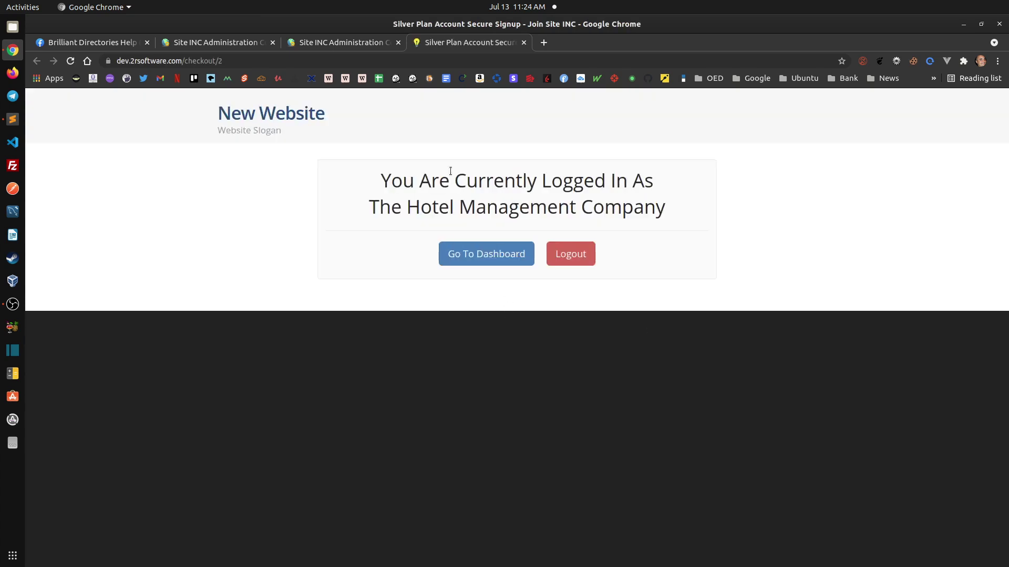
click(574, 263)
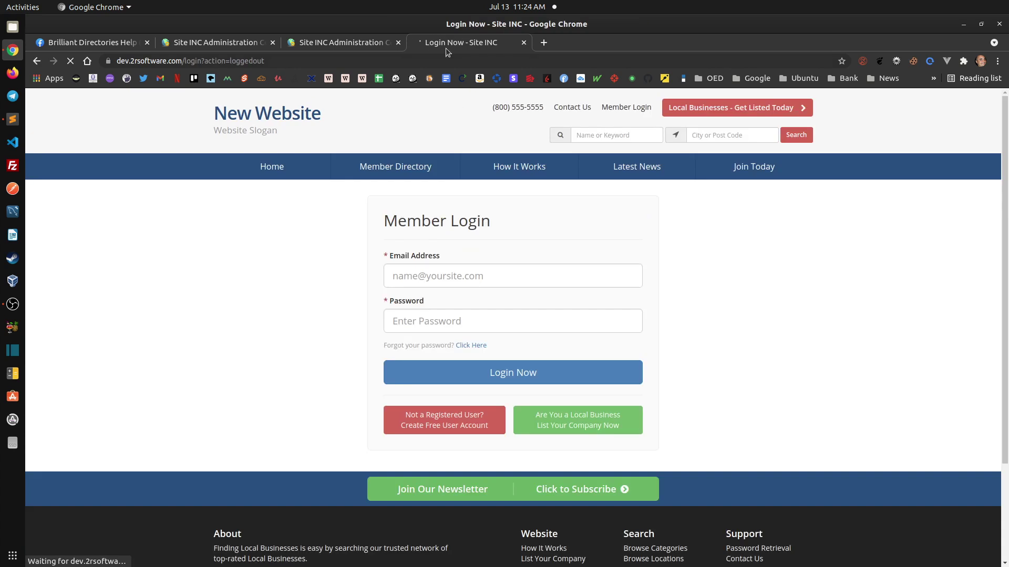
middle_click(445, 44)
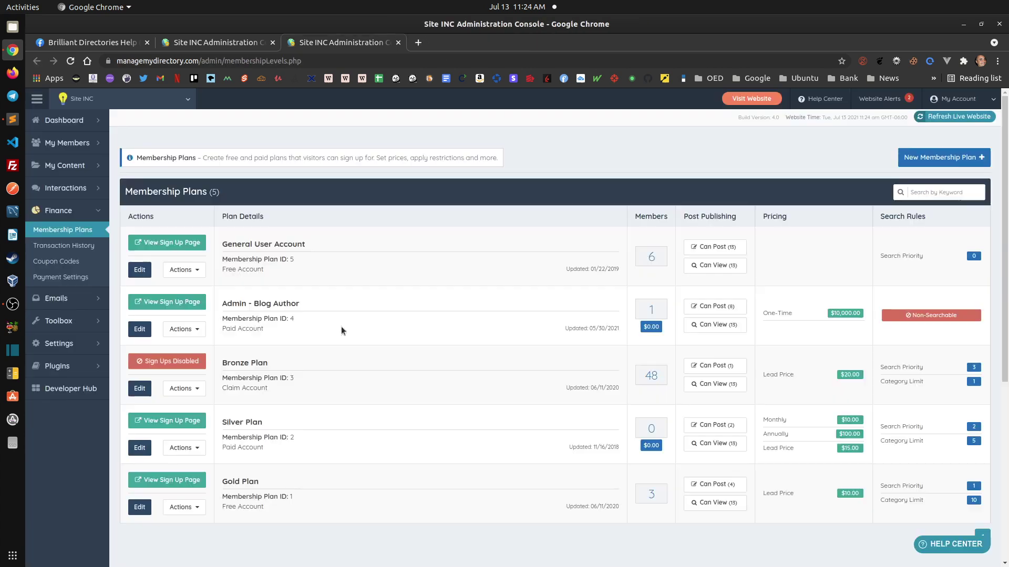
Open the Silver Plan sign-up page, examine its payment options and promo code section, and return to the Membership Plans list.
click(157, 421)
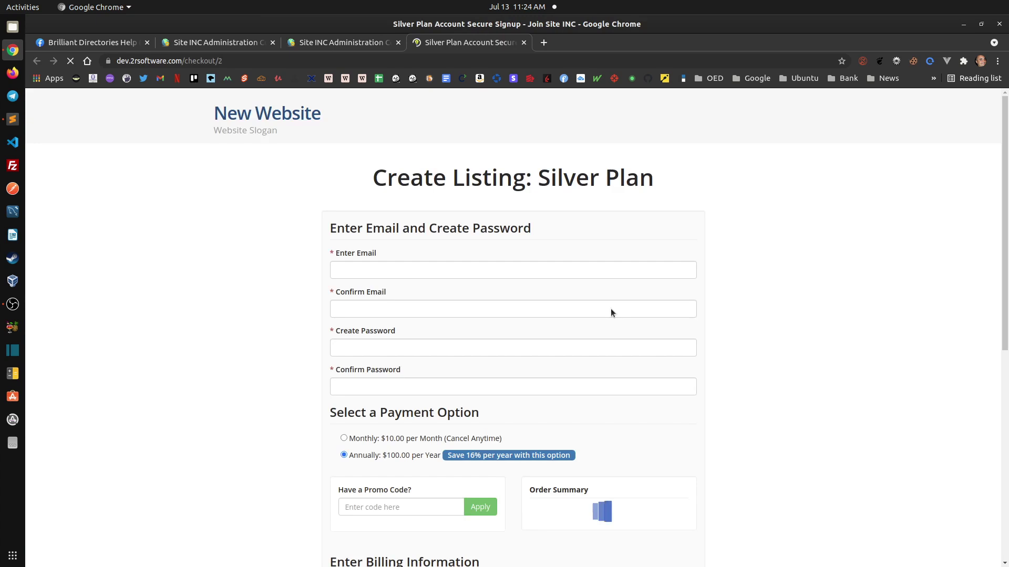
scroll(311, 381, down, 2)
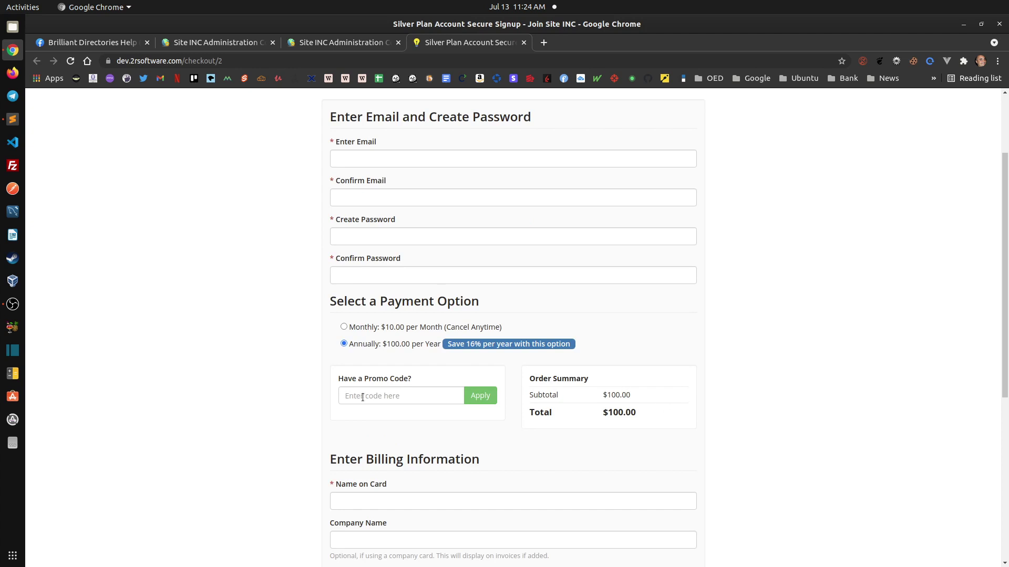
click(347, 44)
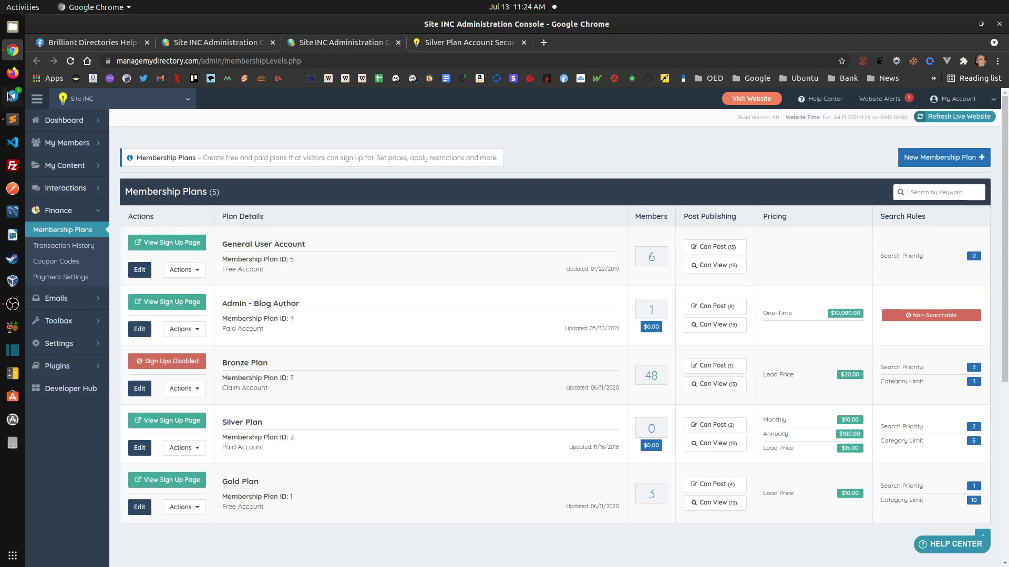
Switch to Sublime Text, highlight the "For Upgrades Only Option Added" request again, and return to the Membership Plans page.
click(13, 120)
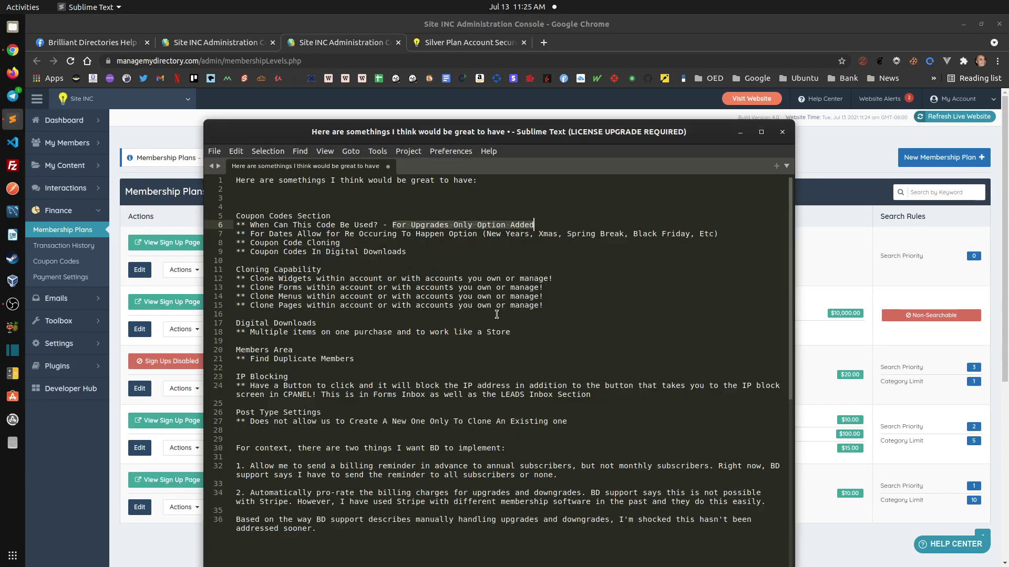
click(435, 226)
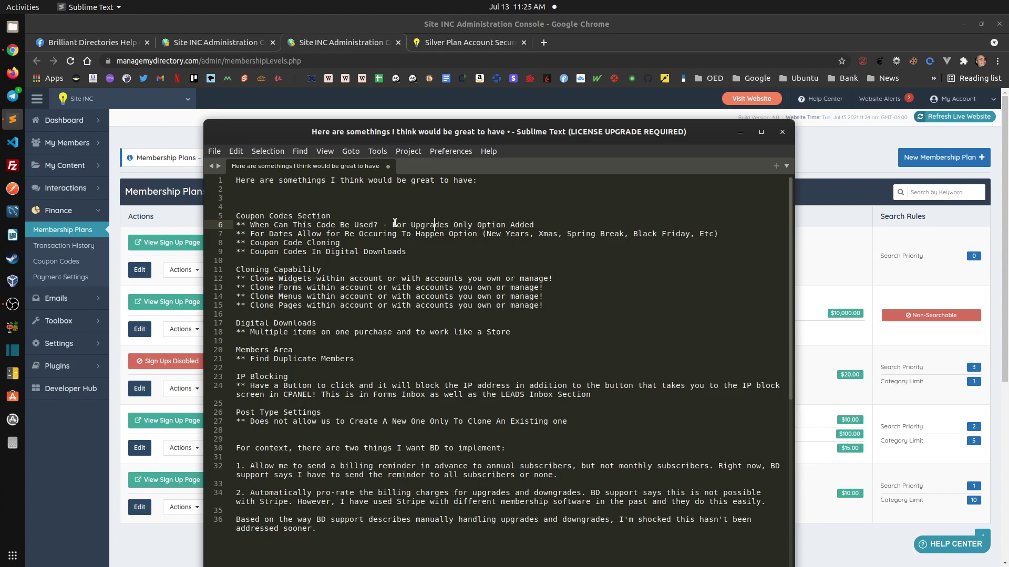
drag(393, 225, 547, 226)
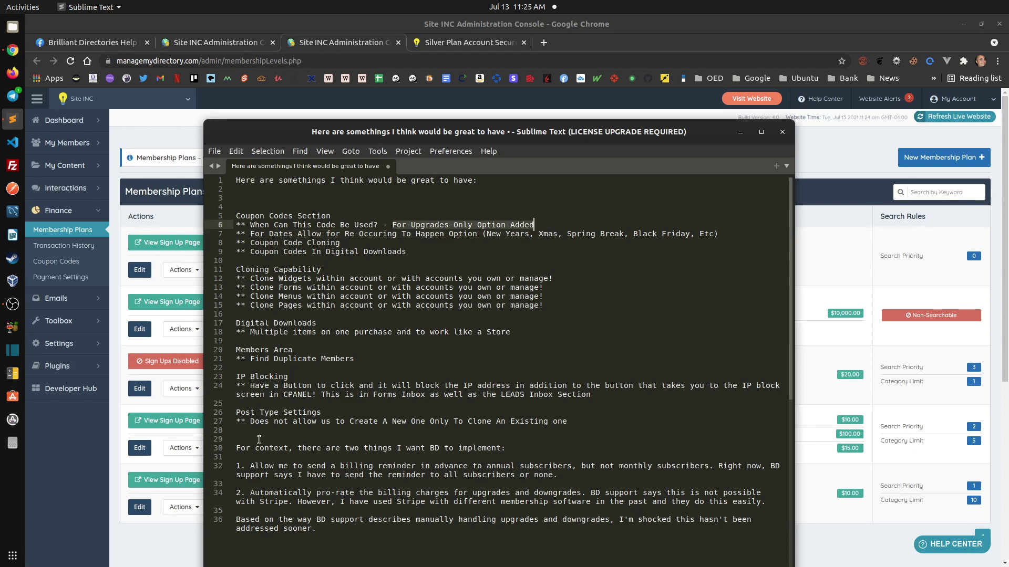
click(183, 141)
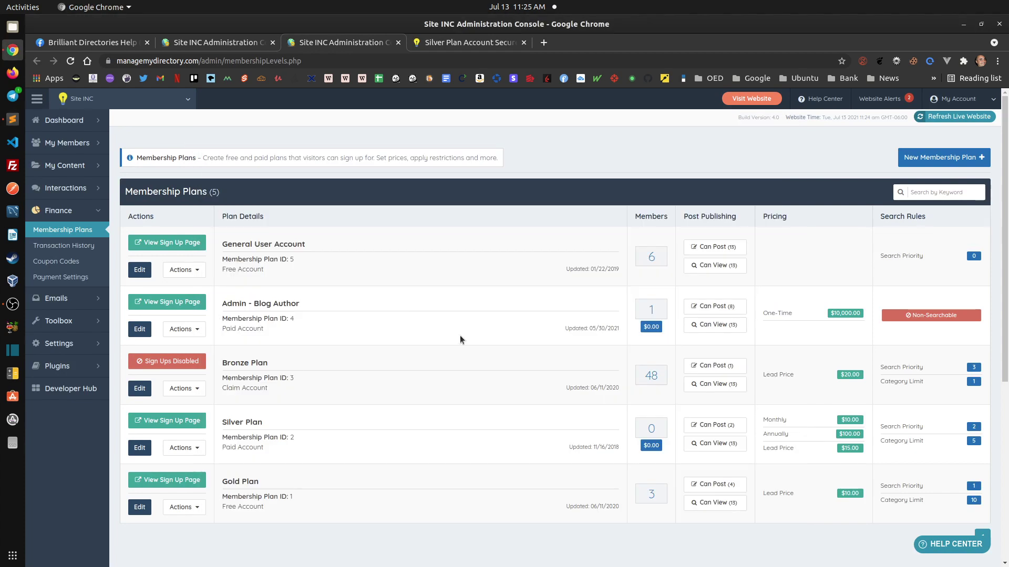
Revisit the Silver Plan sign-up page, then switch to Sublime Text and place the cursor at the "For Upgrades Only" request.
click(473, 43)
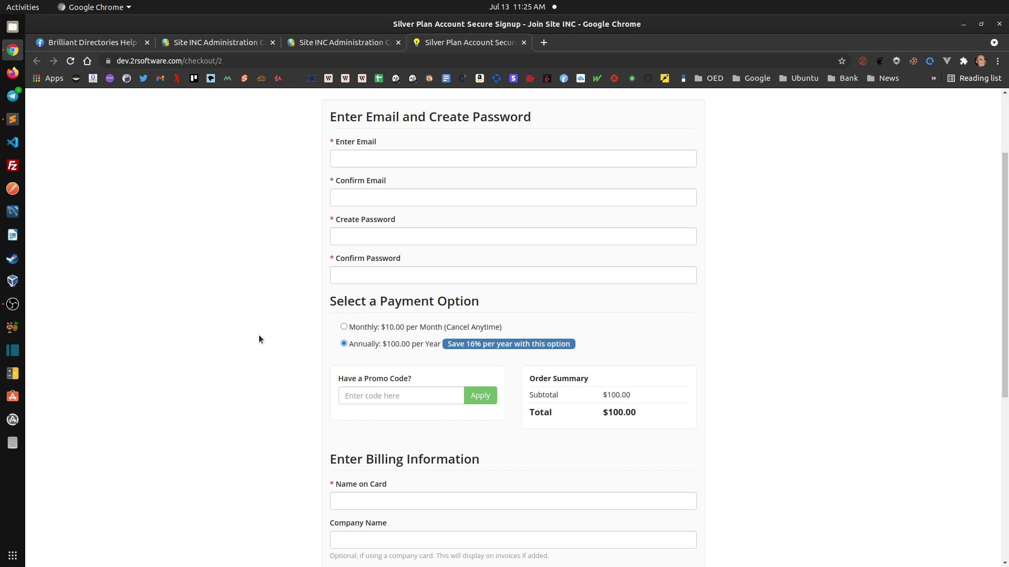
click(11, 122)
click(394, 225)
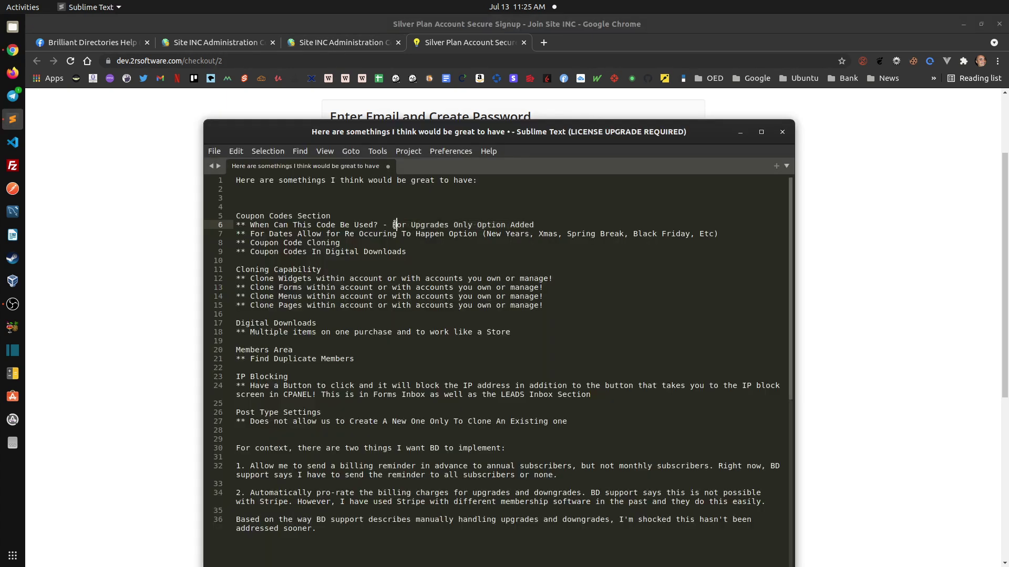
Highlight the words "For Upgrades Only" in the coupon codes section, then return to the Silver Plan sign-up page in Chrome.
drag(392, 225, 477, 226)
click(471, 225)
click(72, 295)
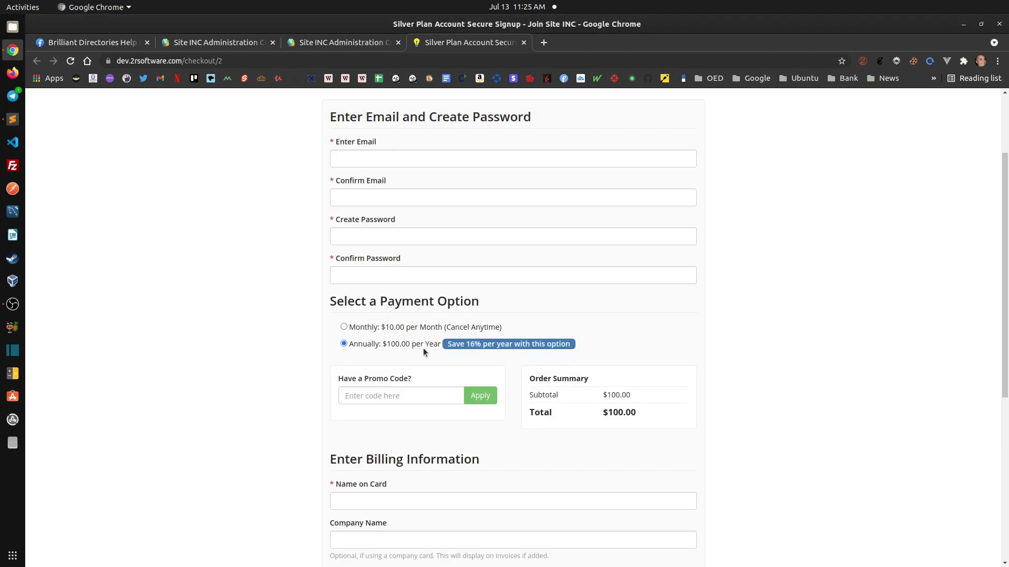
Inspect the promo code input's HTML to find its field name, then close the developer tools.
right_click(379, 399)
click(410, 542)
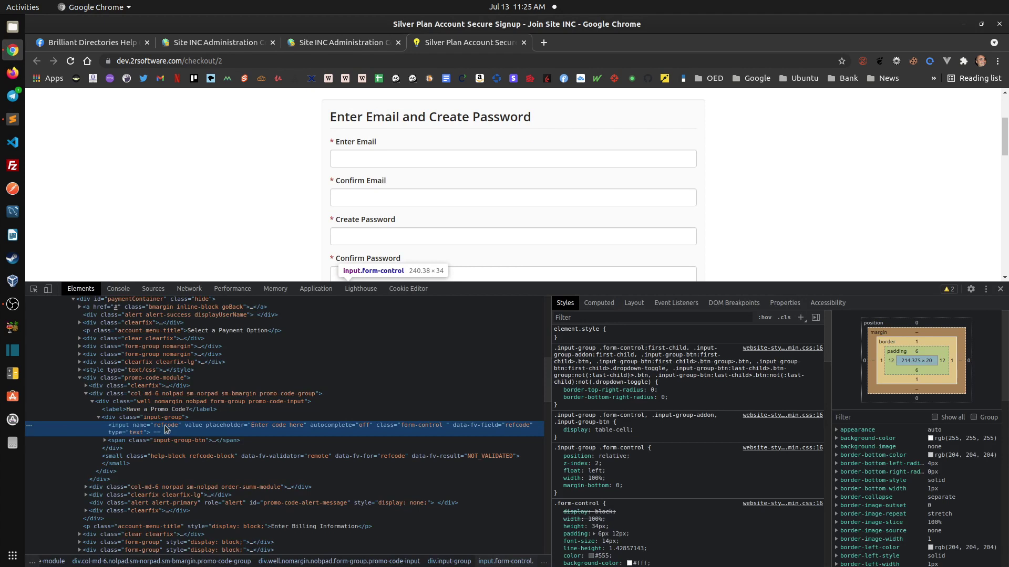
click(1001, 289)
Reload the Silver Plan checkout page with ?refcode=SAVE15 appended to its URL and bring the promo code section into view.
key(ctrl+l)
key(End)
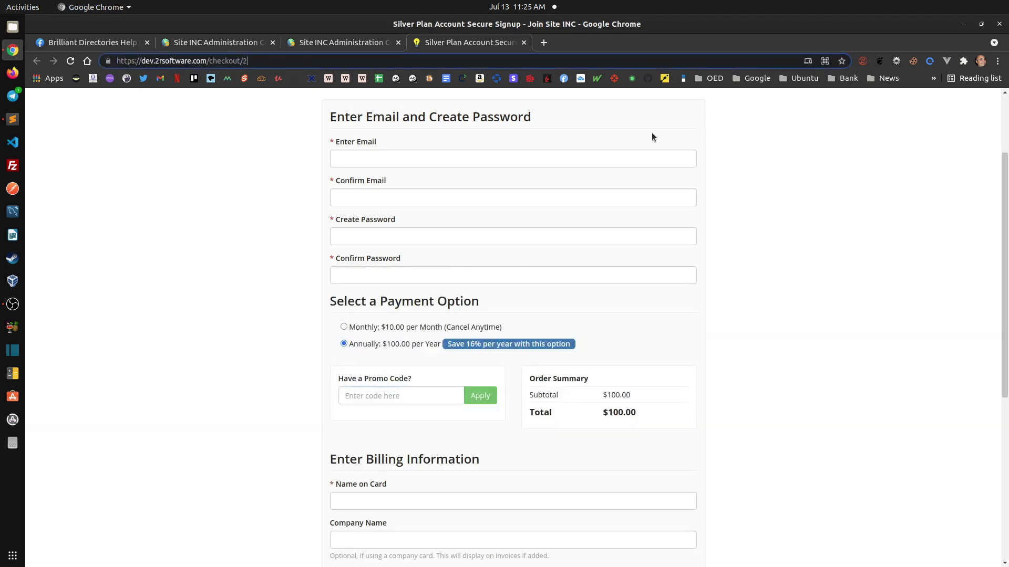
text(?refcode)
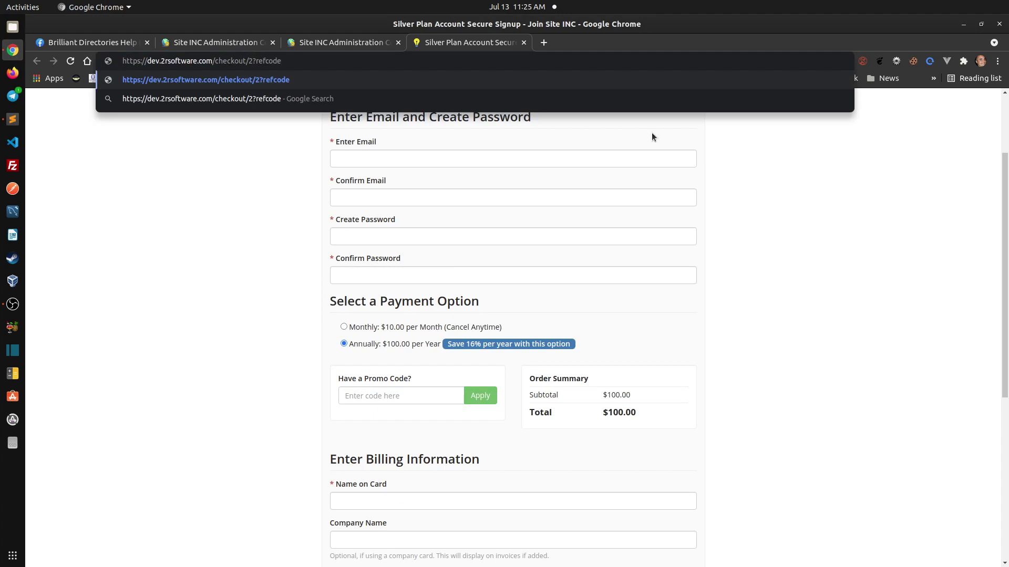
text(=SAVE15)
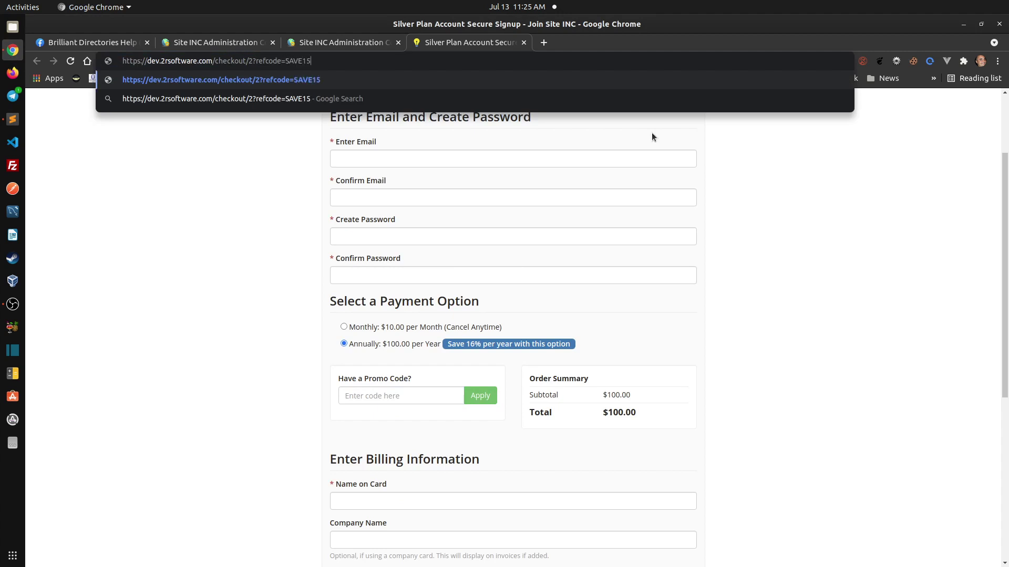
key(Return)
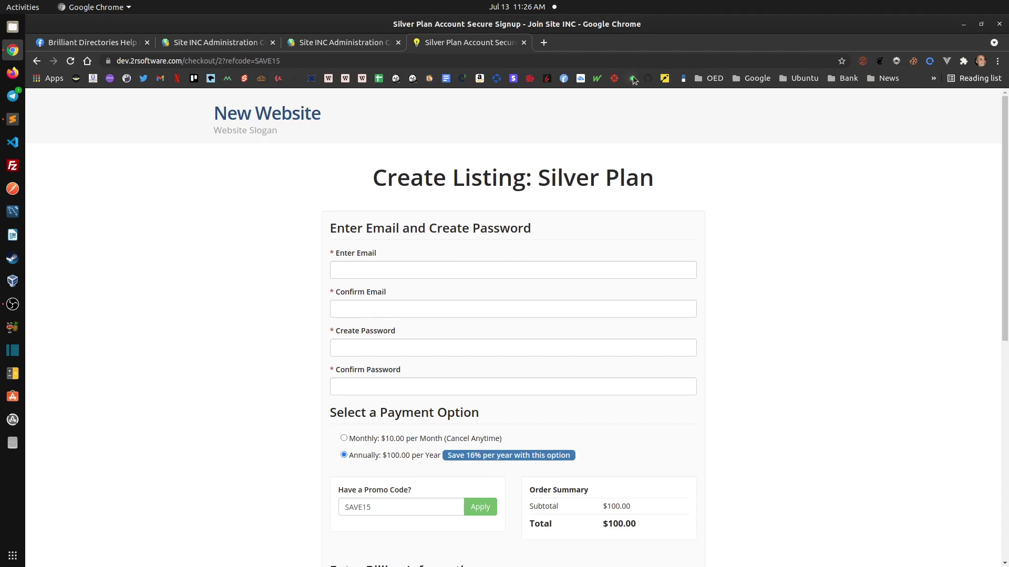
scroll(309, 342, down, 5)
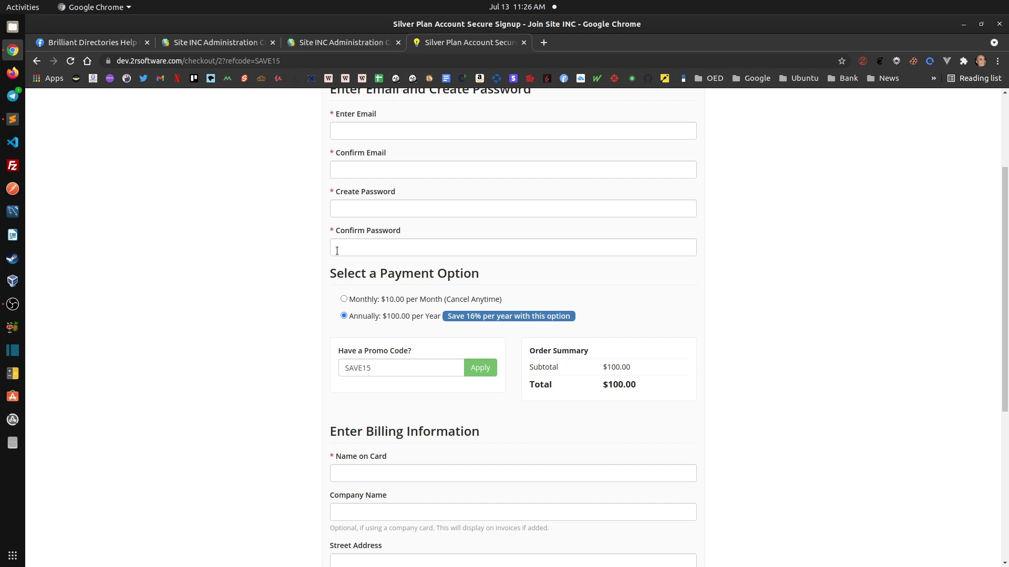
Examine the refcode=SAVE15 parameter in the URL against the promo code section and the order total.
drag(219, 61, 281, 61)
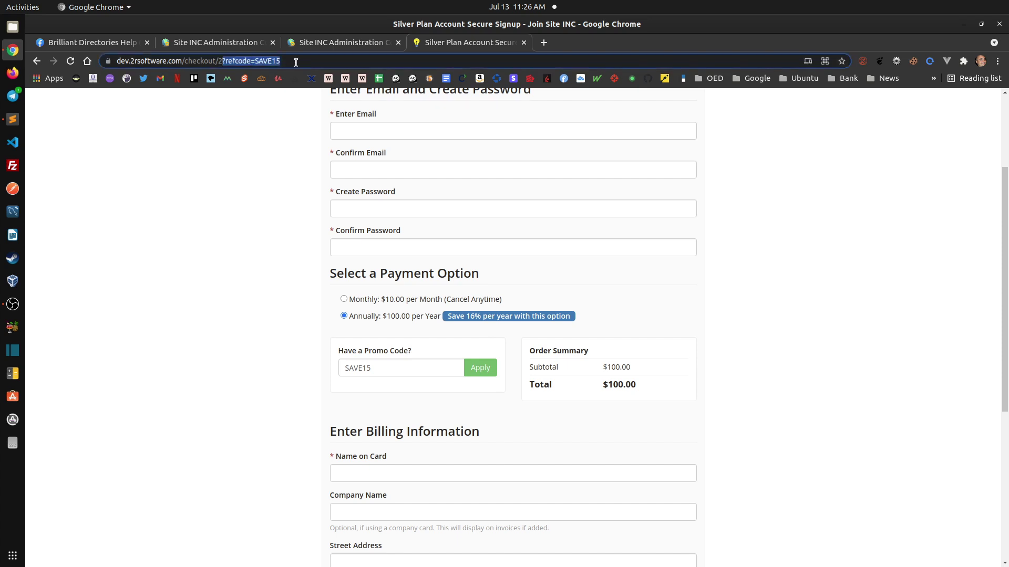
double_click(271, 61)
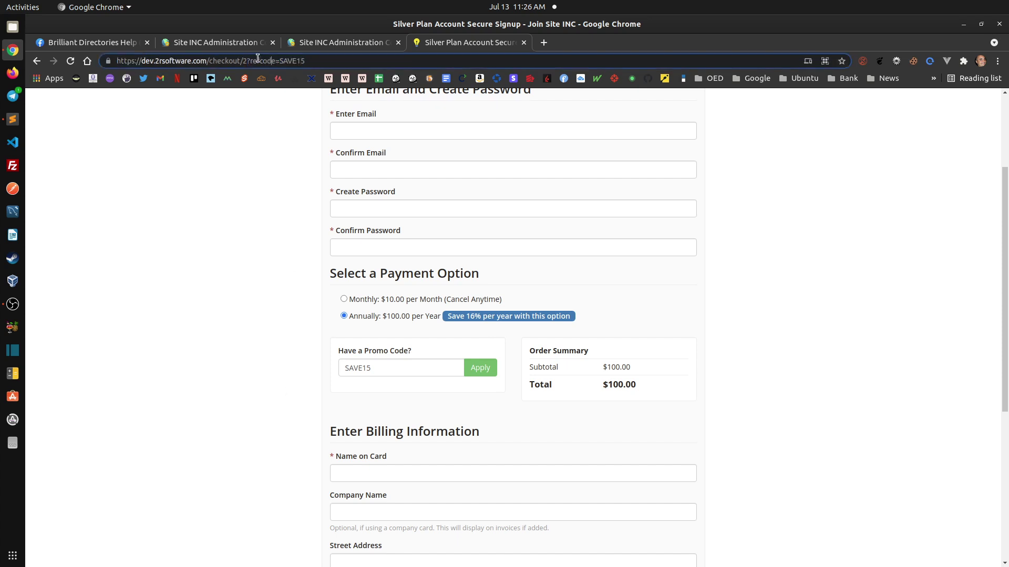
click(480, 370)
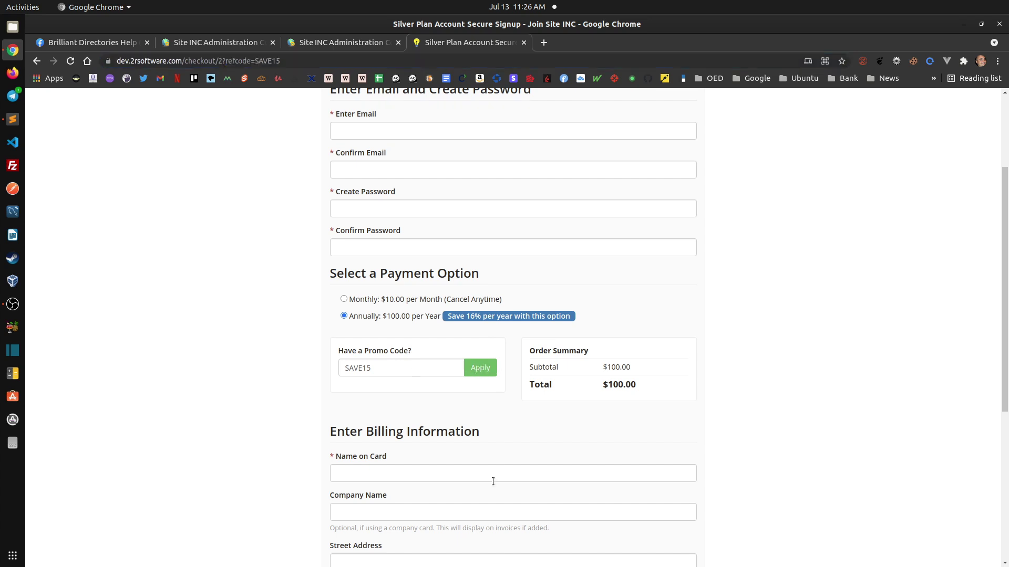
double_click(244, 61)
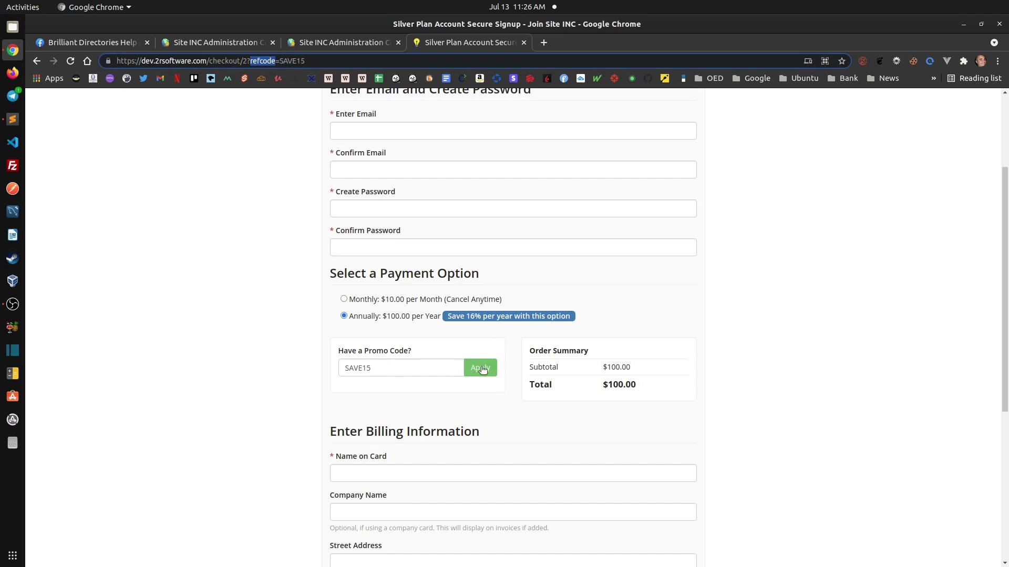
click(331, 339)
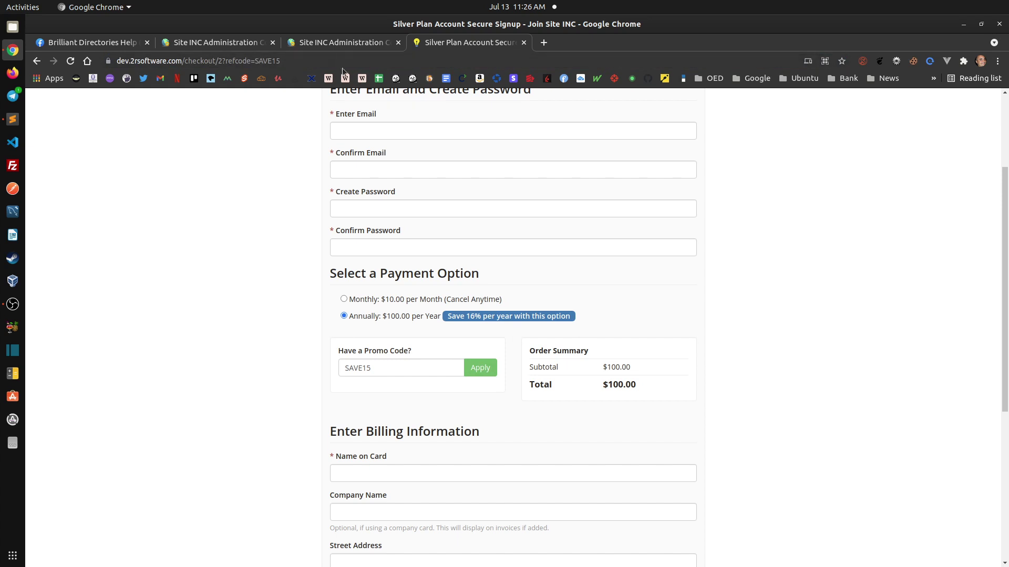
drag(608, 385, 637, 384)
click(795, 380)
drag(225, 61, 283, 63)
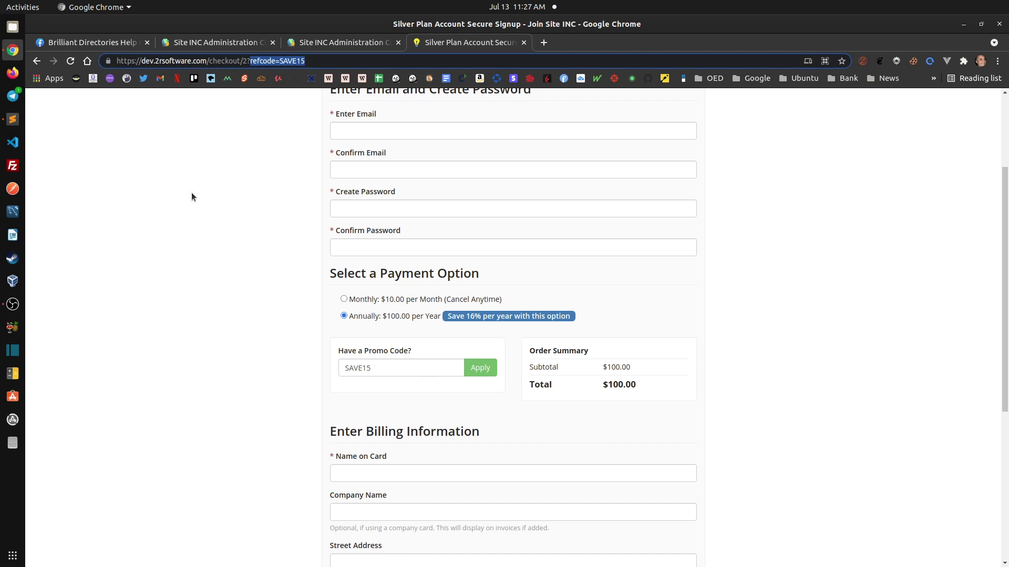
Switch to Sublime Text, highlight the "For Upgrades Only Option Added" request, and return to the sign-up page in Chrome.
click(13, 119)
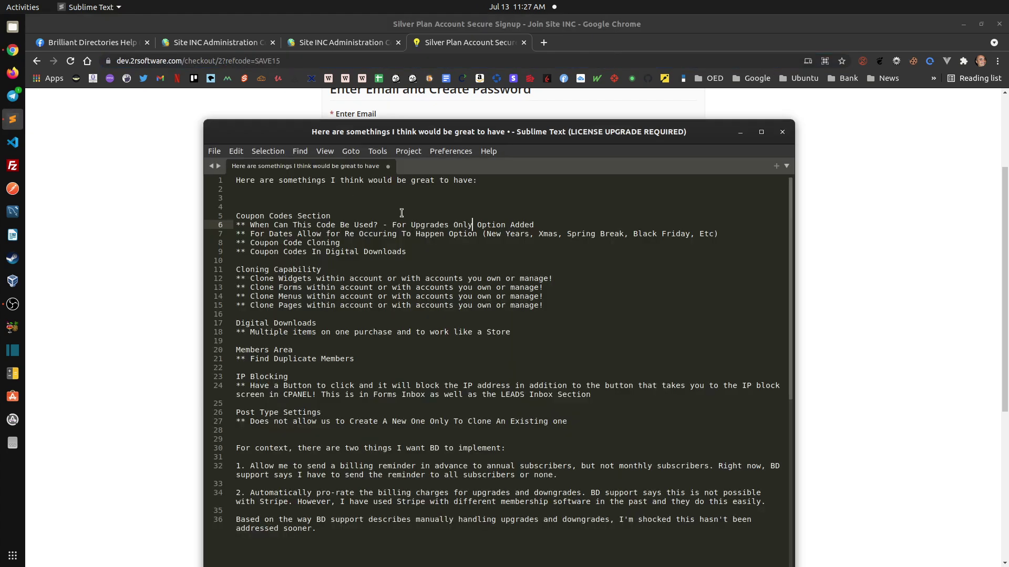
drag(392, 225, 535, 226)
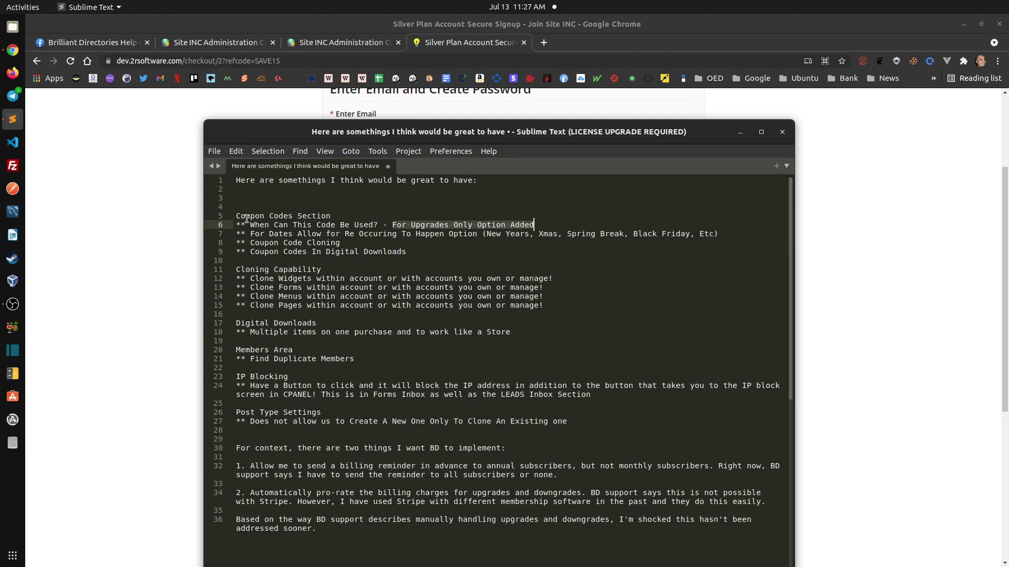
click(131, 285)
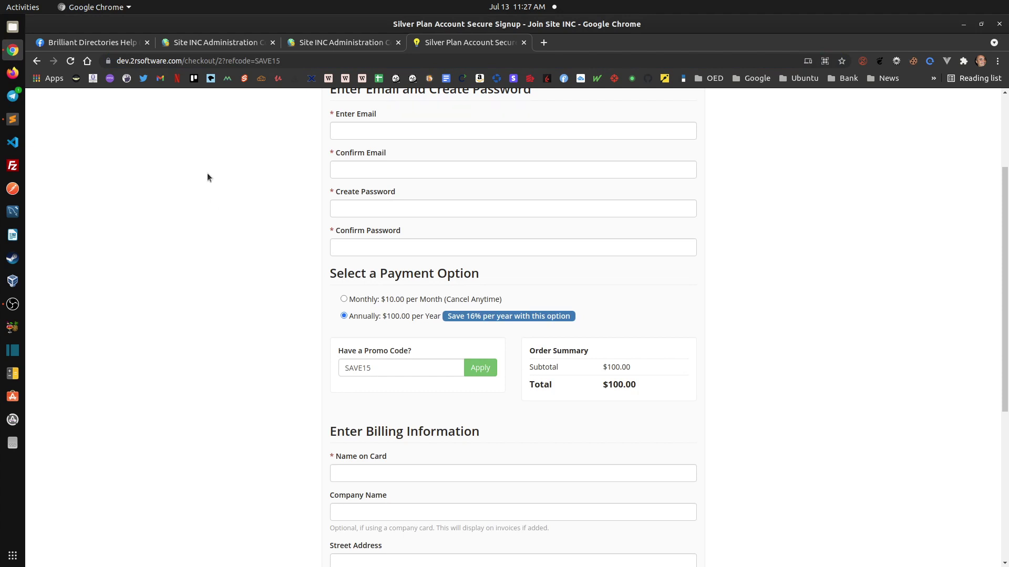
Point out the SAVE15 code in the page URL and in the promo code field.
drag(255, 61, 295, 60)
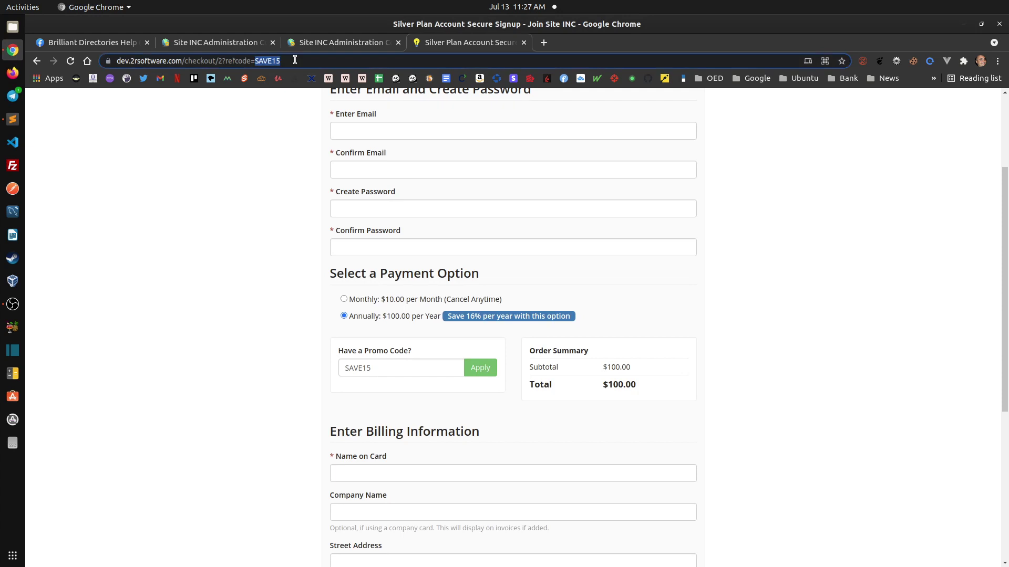
click(273, 197)
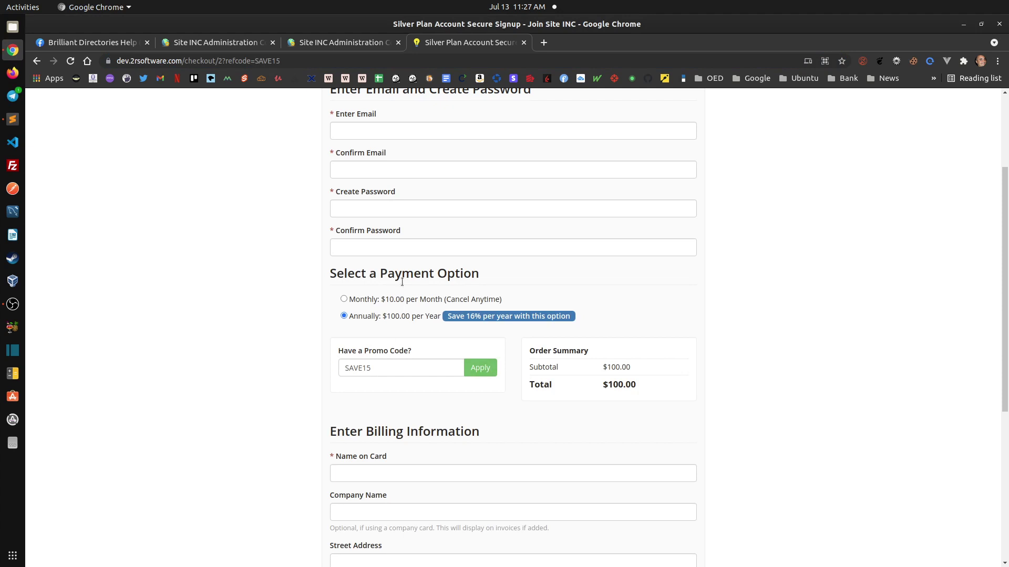
click(429, 367)
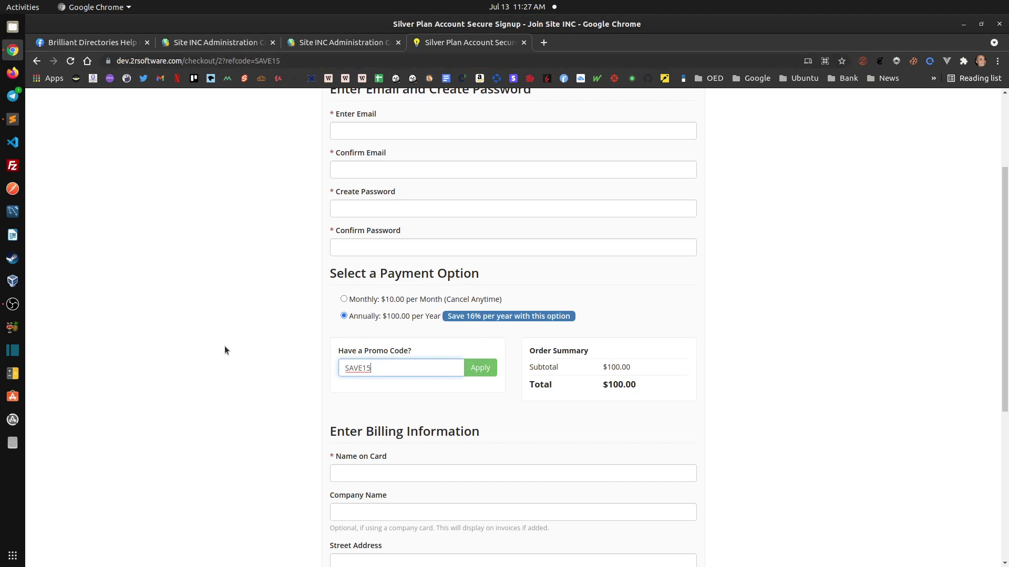
double_click(378, 369)
click(371, 370)
drag(344, 368, 371, 369)
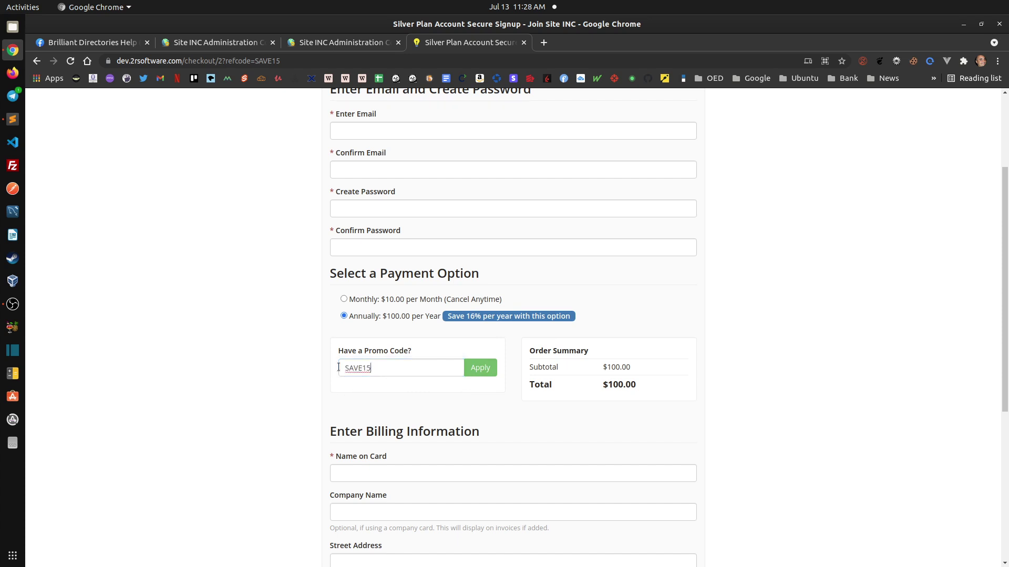
click(480, 368)
Switch to Sublime Text and highlight the request for recurring coupon dates such as New Years, Xmas and Black Friday.
click(13, 119)
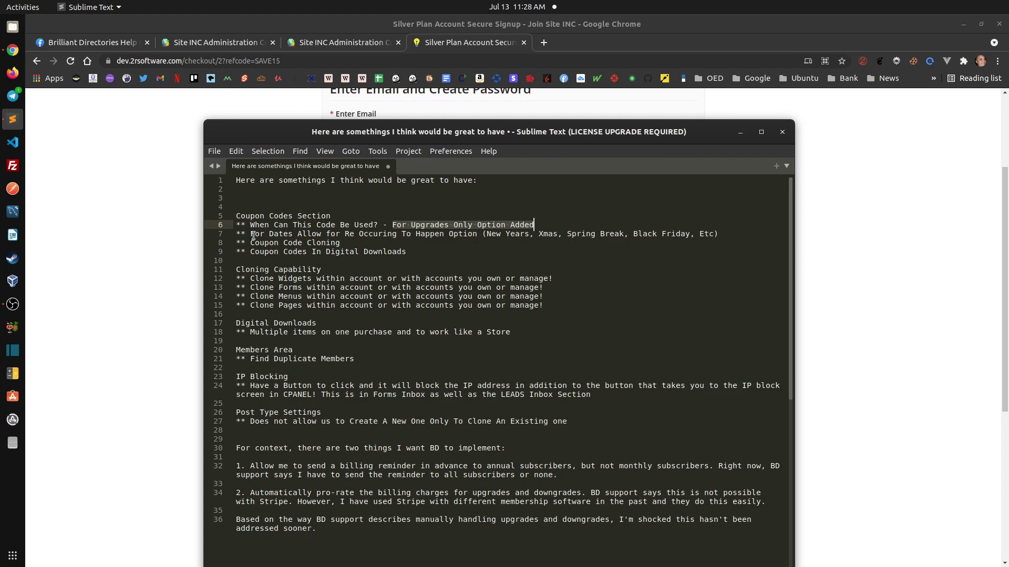
drag(250, 235, 727, 236)
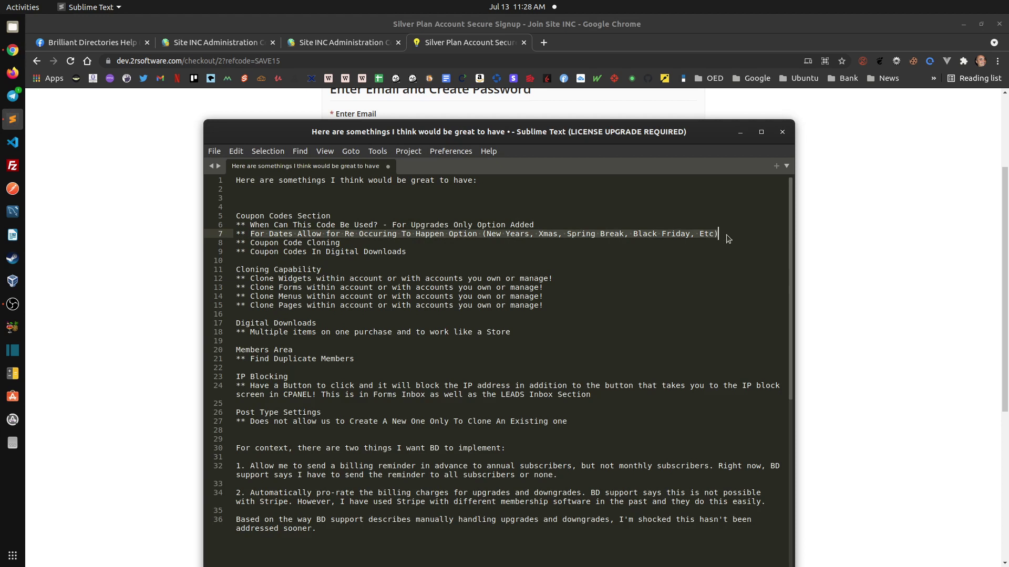
click(640, 231)
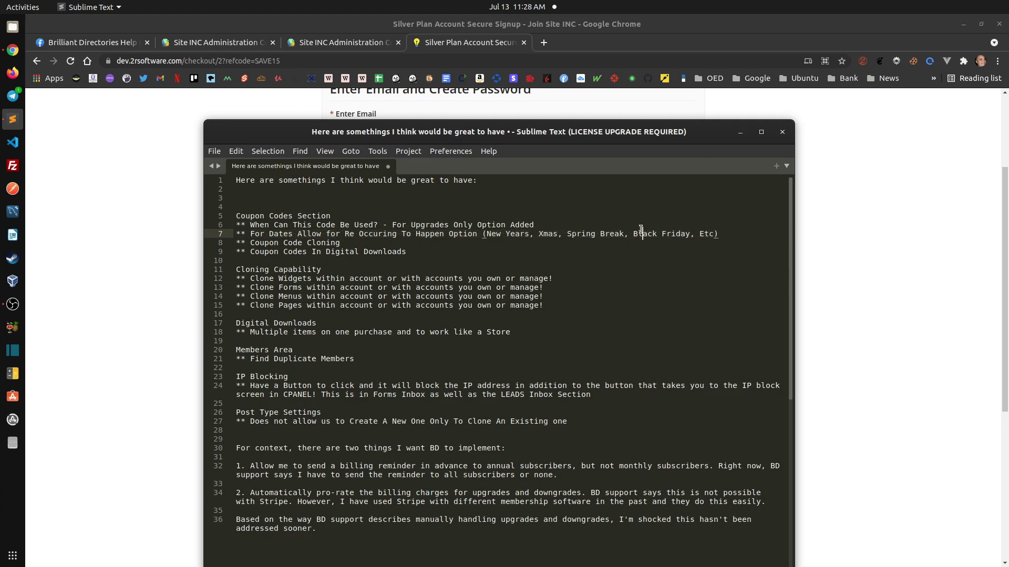
drag(720, 234, 236, 234)
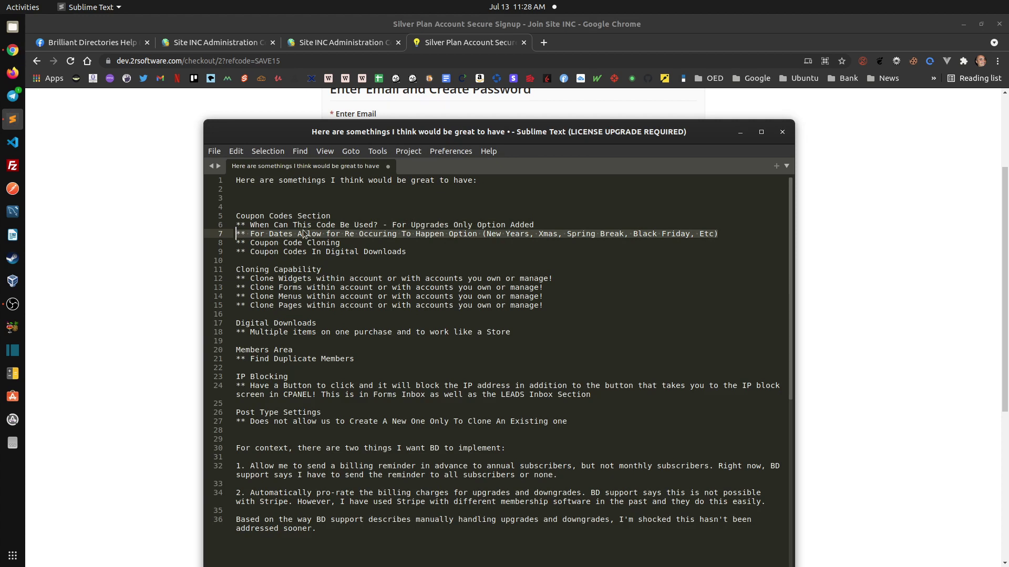
click(279, 225)
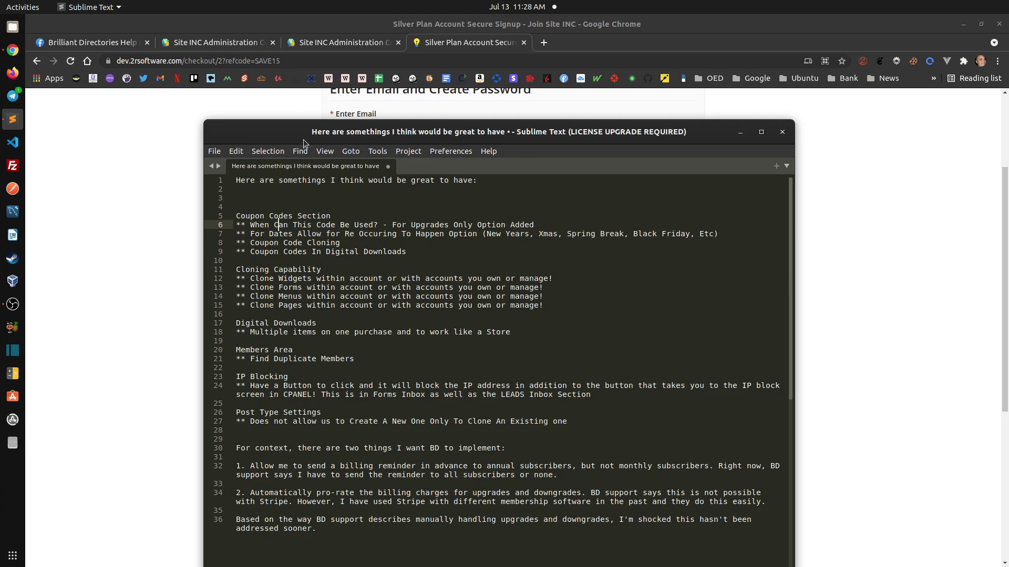
Highlight the "Coupon Code Cloning" request, then switch to the Coupon Codes admin page in Chrome.
drag(297, 136, 286, 132)
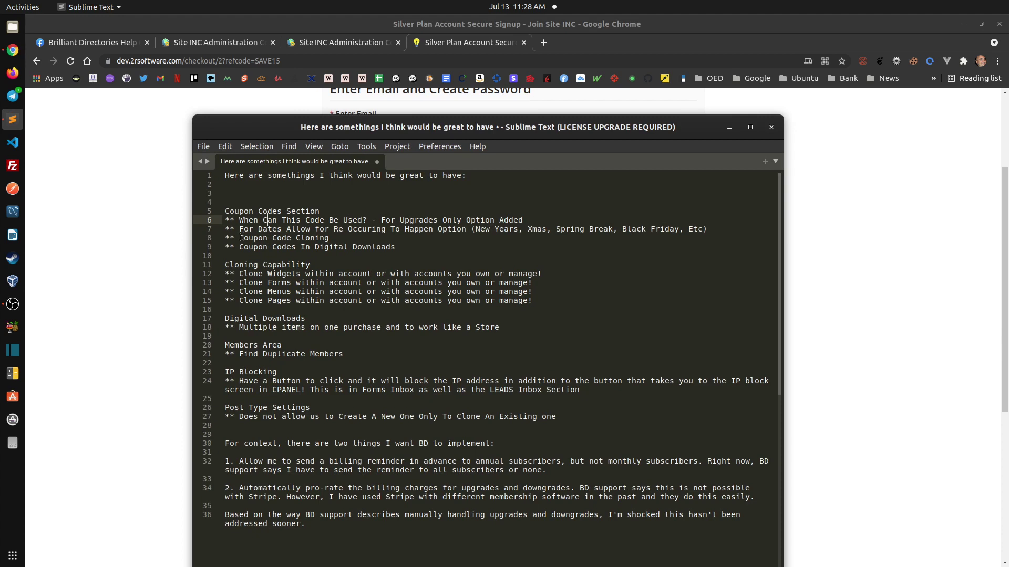
drag(238, 238, 339, 241)
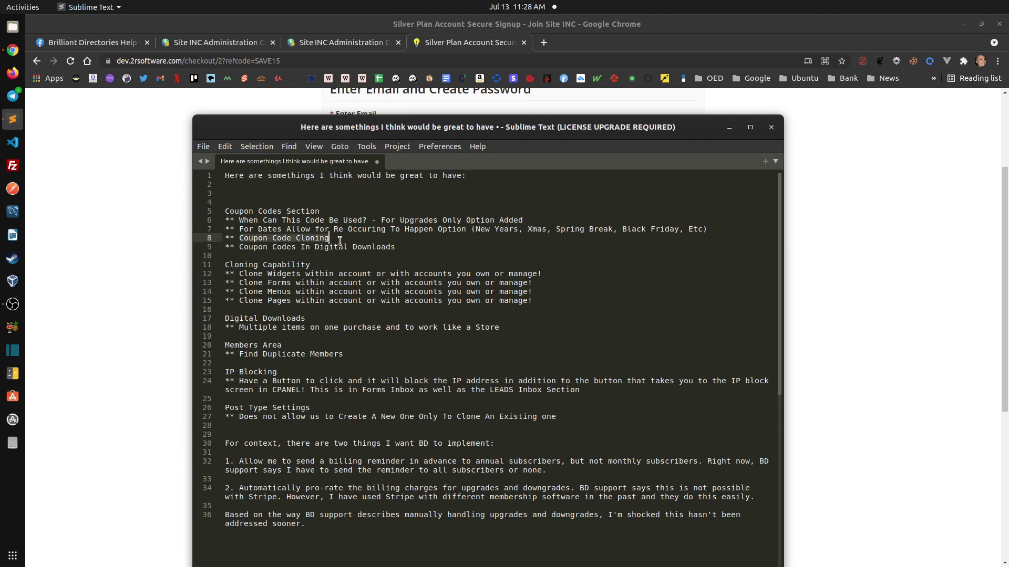
click(150, 209)
click(236, 46)
click(226, 47)
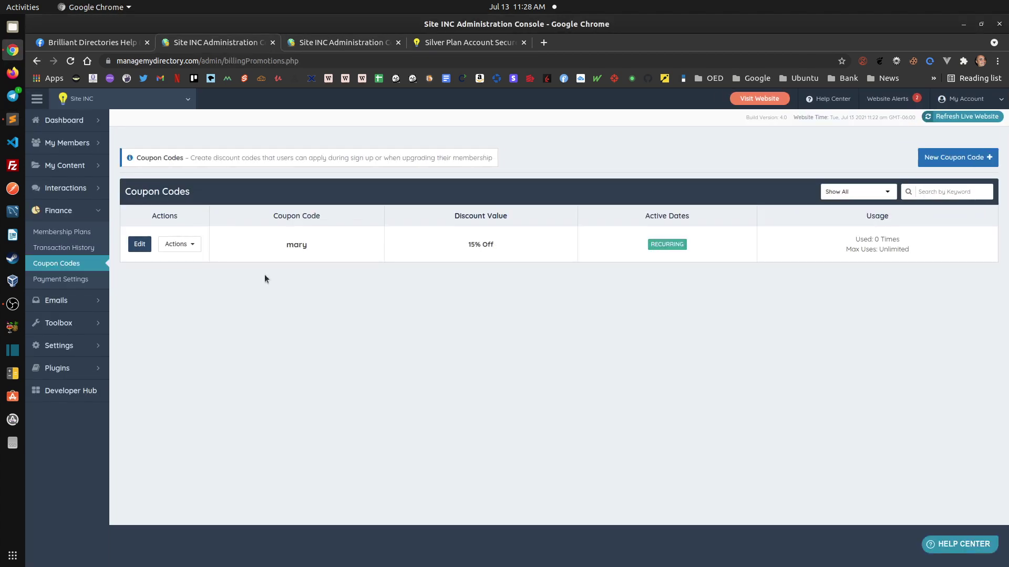
Examine which actions are offered for the listed coupon code, without choosing any of them.
click(178, 244)
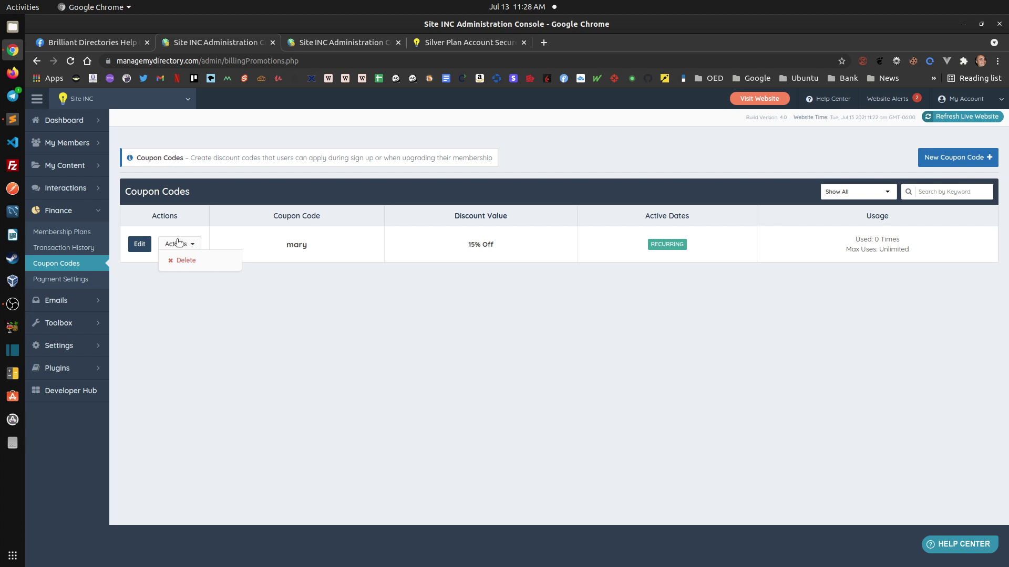
click(181, 275)
click(177, 244)
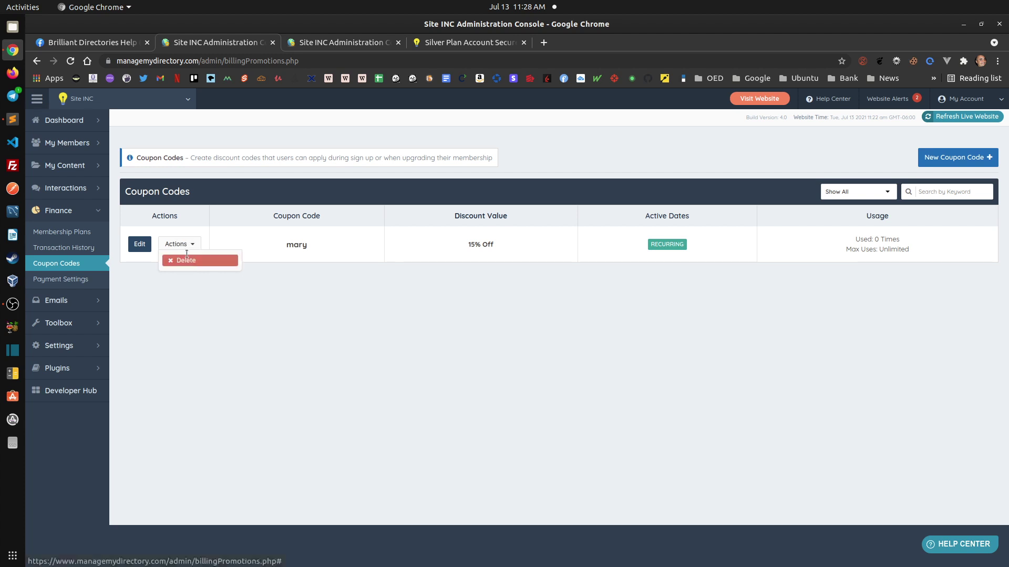
click(194, 373)
click(184, 245)
click(185, 245)
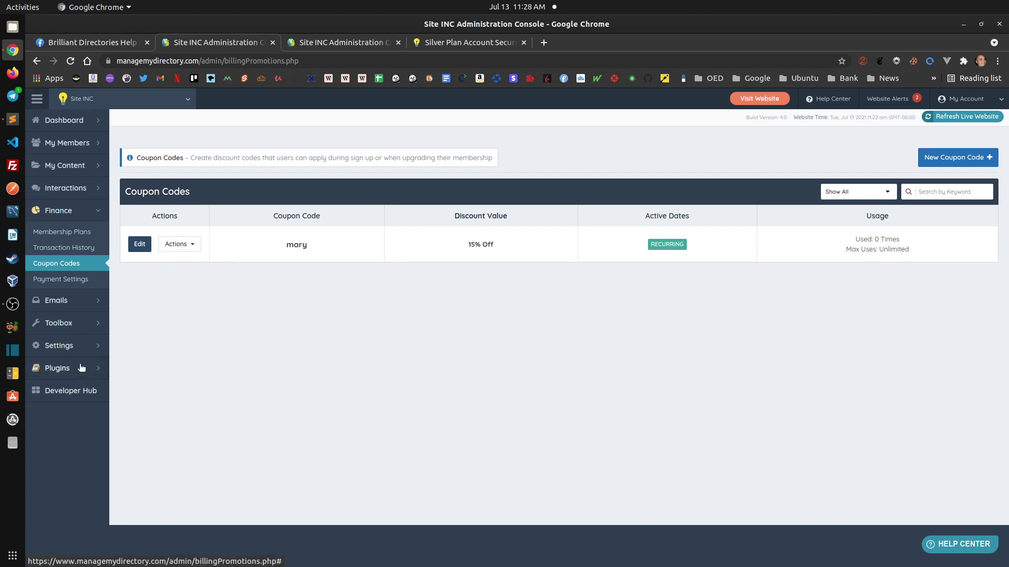
click(179, 243)
click(186, 279)
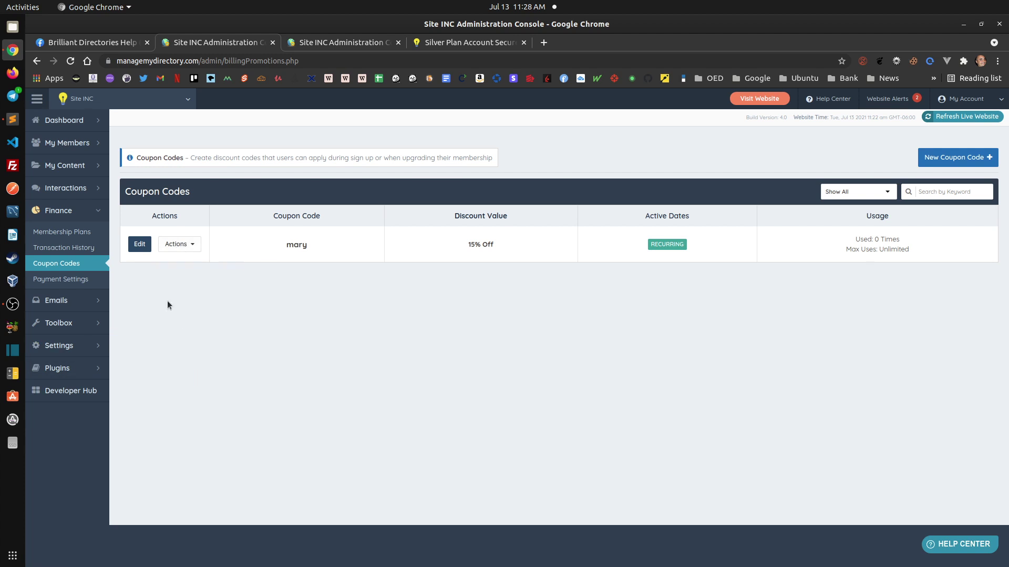
double_click(296, 244)
click(286, 284)
Switch to Sublime Text and highlight the "Coupon Codes In Digital Downloads" request, then highlight it together with the "Coupon Code Cloning" request.
click(13, 119)
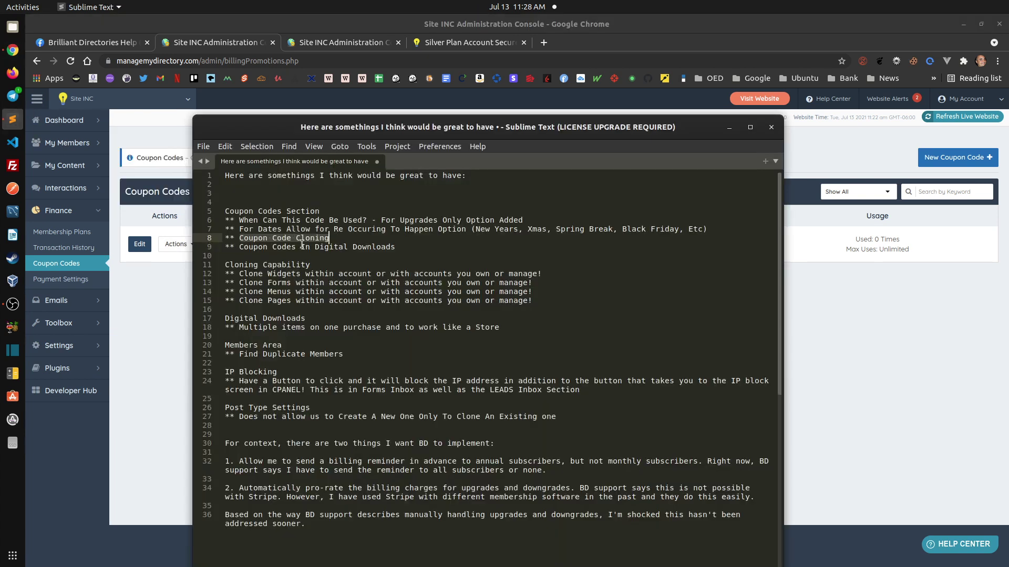
drag(238, 246, 394, 247)
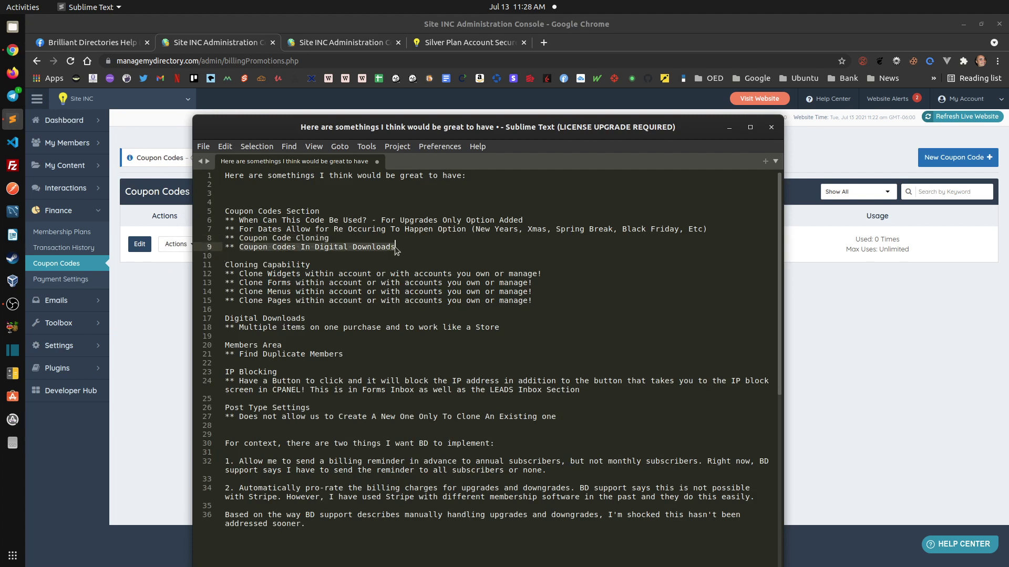
click(281, 239)
drag(398, 247, 226, 238)
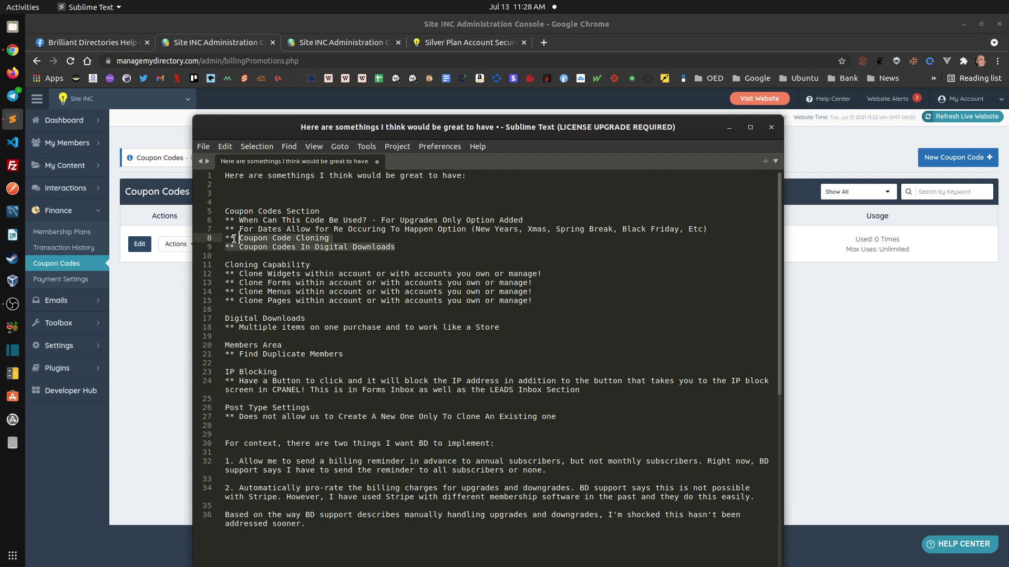
Highlight the "Coupon Code Cloning" and "Coupon Codes In Digital Downloads" requests together, then highlight the "Clone Widgets" request.
click(380, 259)
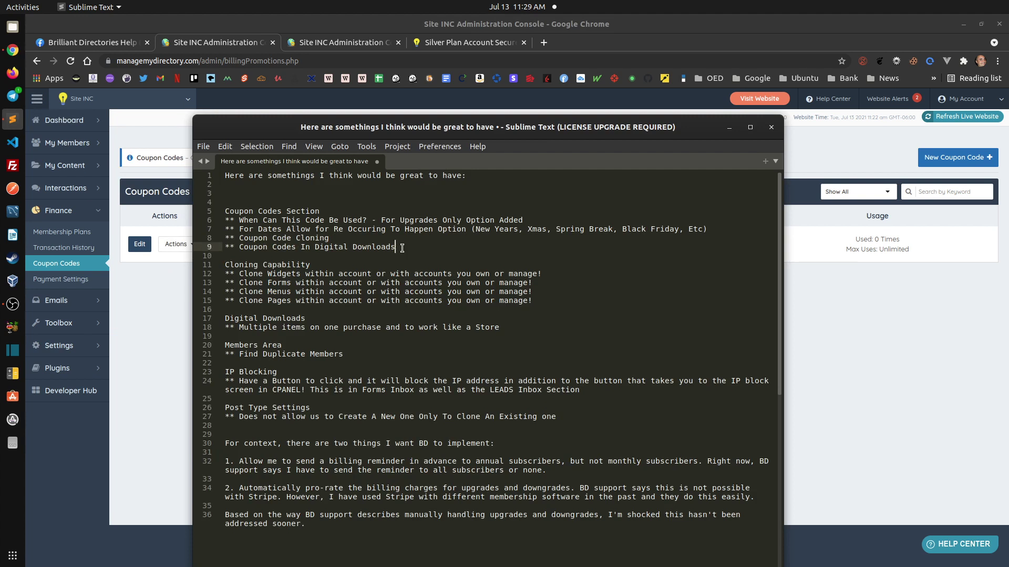
drag(402, 247, 220, 237)
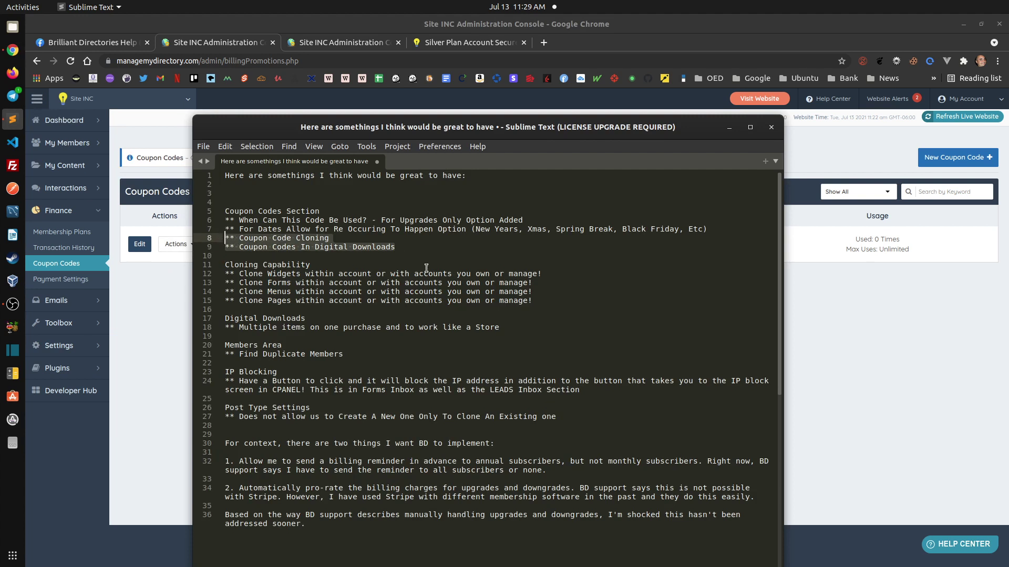
click(339, 238)
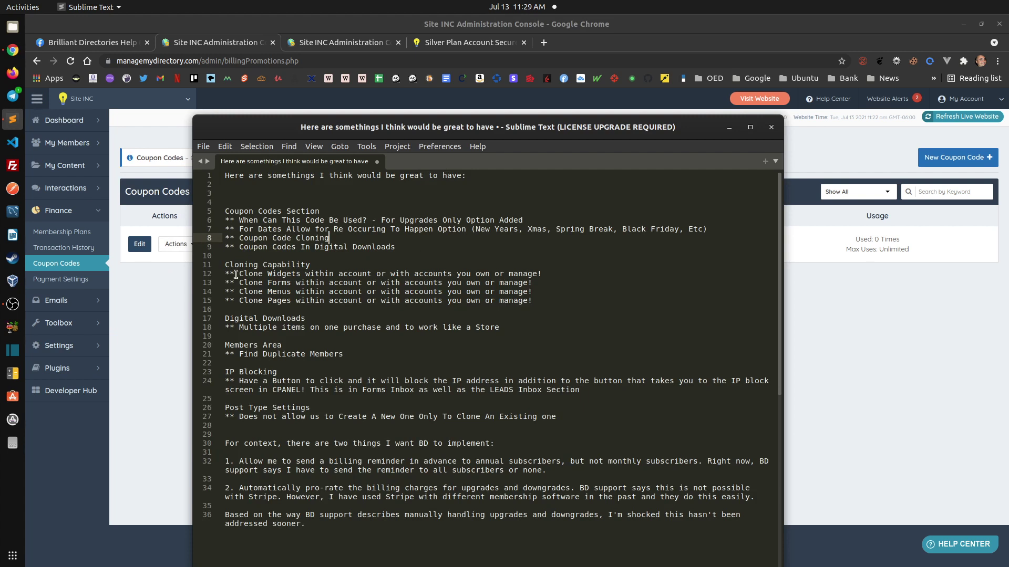
drag(235, 273, 541, 274)
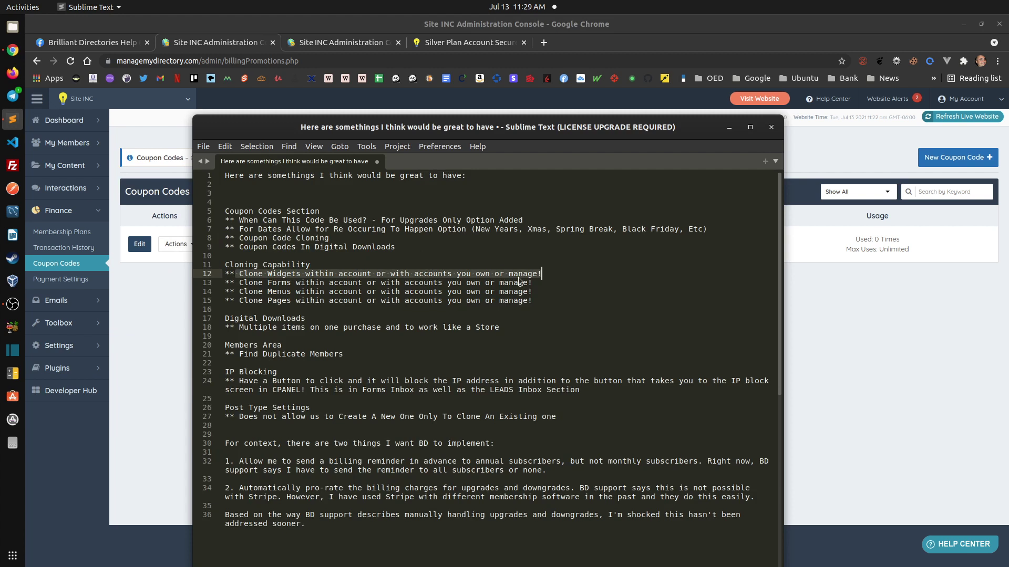
click(433, 284)
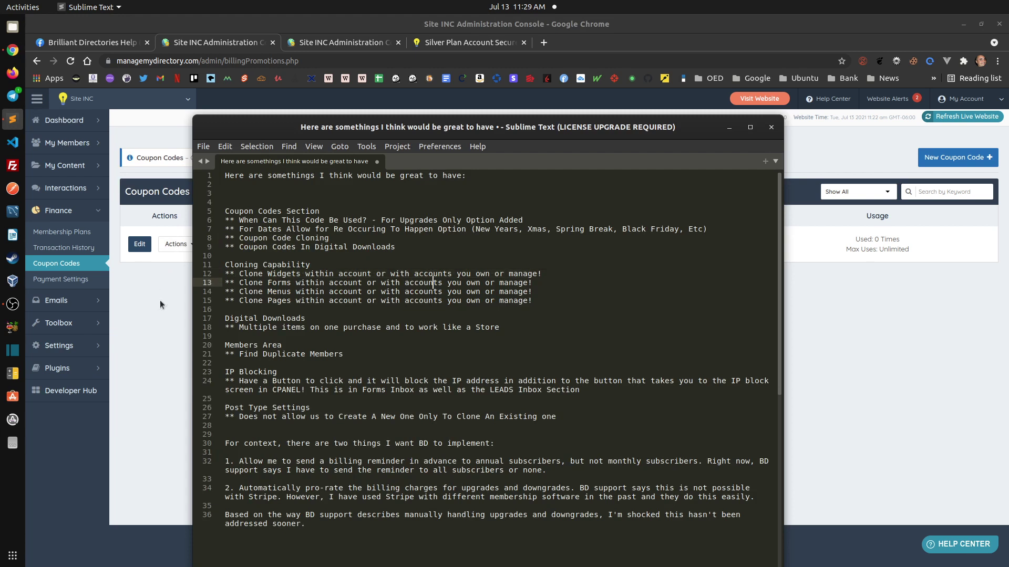
Switch to Chrome, open the Widget Manager and examine the actions offered for the first custom widget, without choosing any.
click(178, 310)
mouse_move(93, 330)
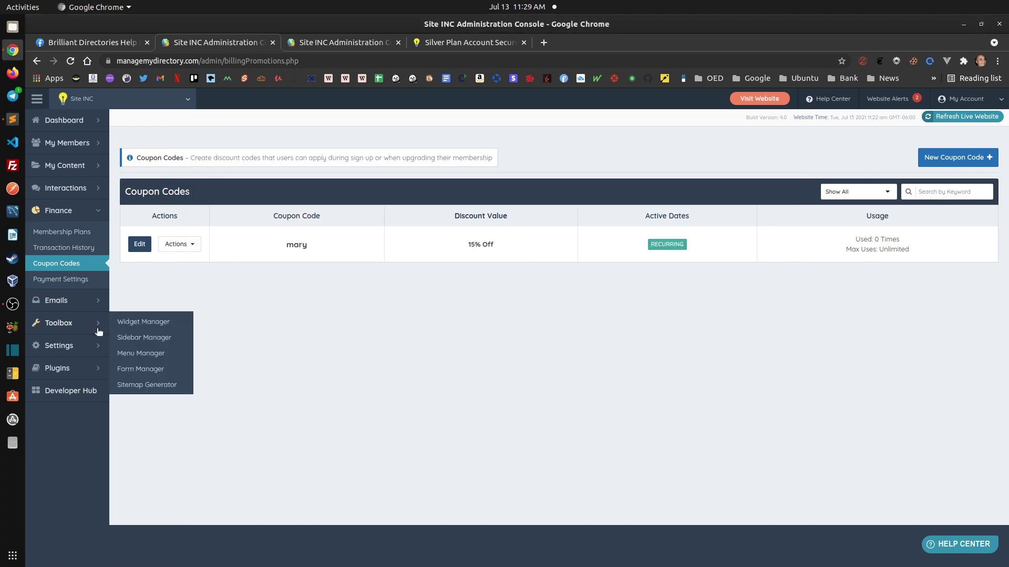
click(135, 327)
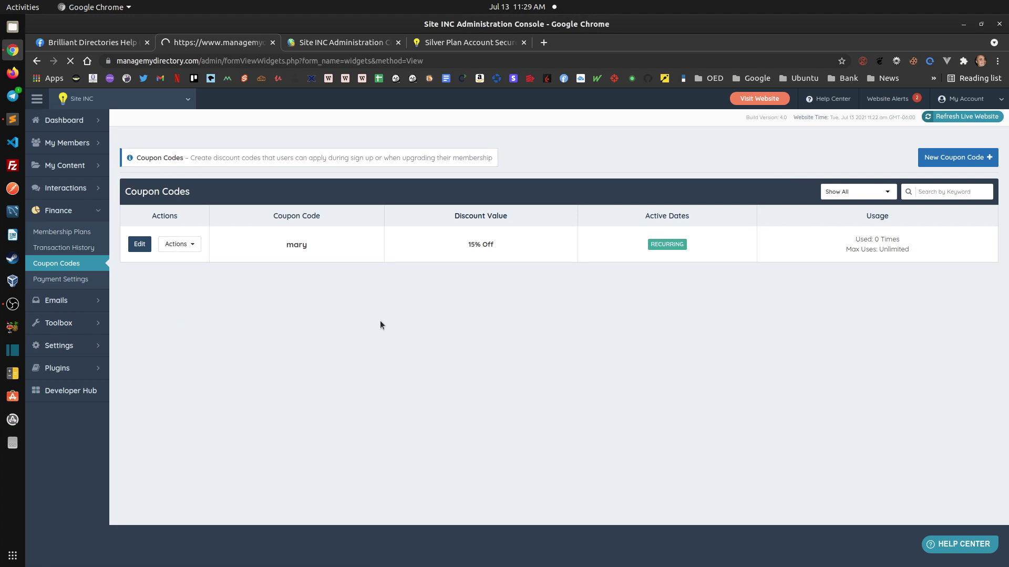
click(254, 278)
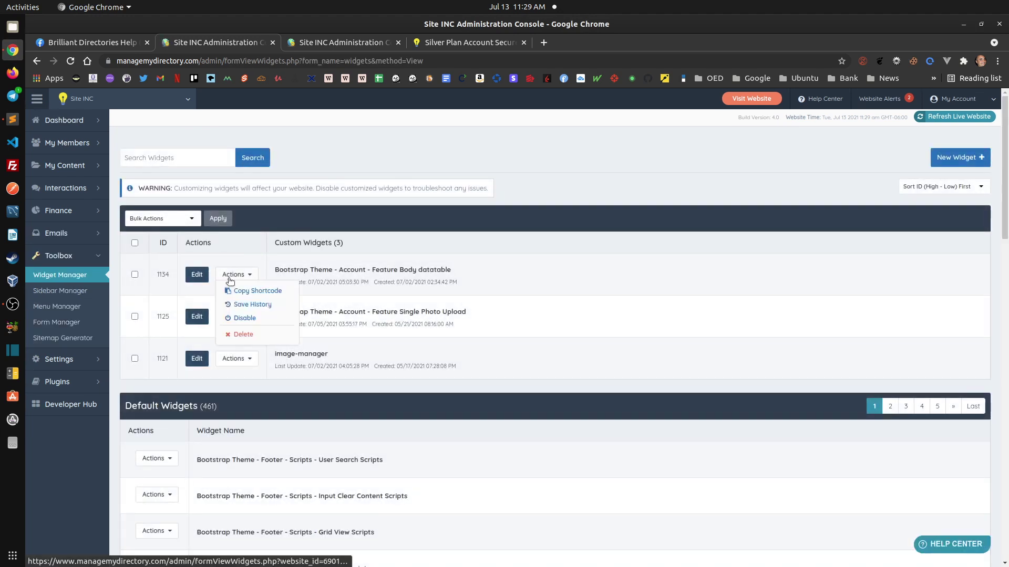
click(349, 265)
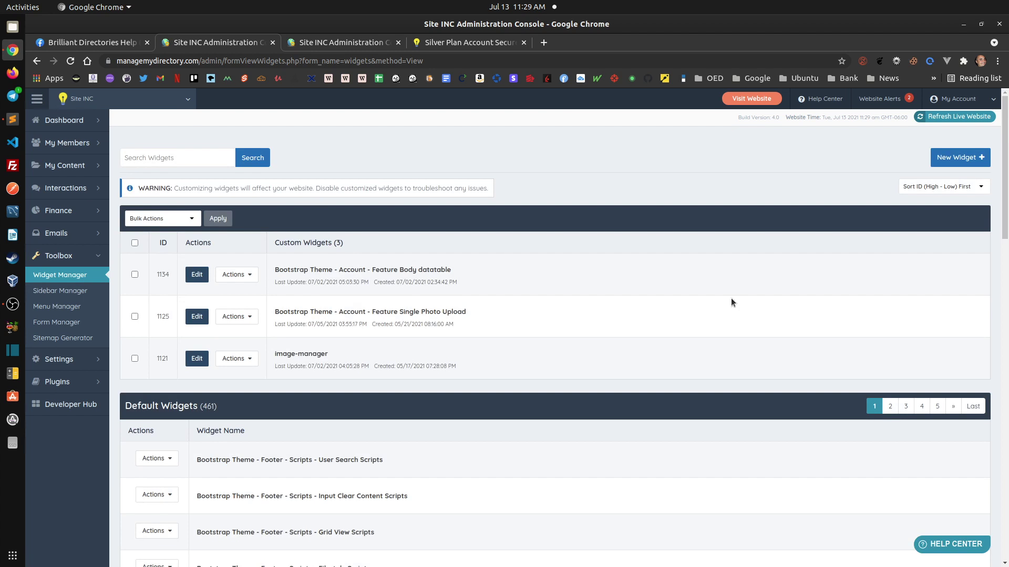
Examine the actions offered for the "Feature - Blog Articles" custom form in Form Manager, then those for "Header Main Menu" in Menu Manager.
click(51, 324)
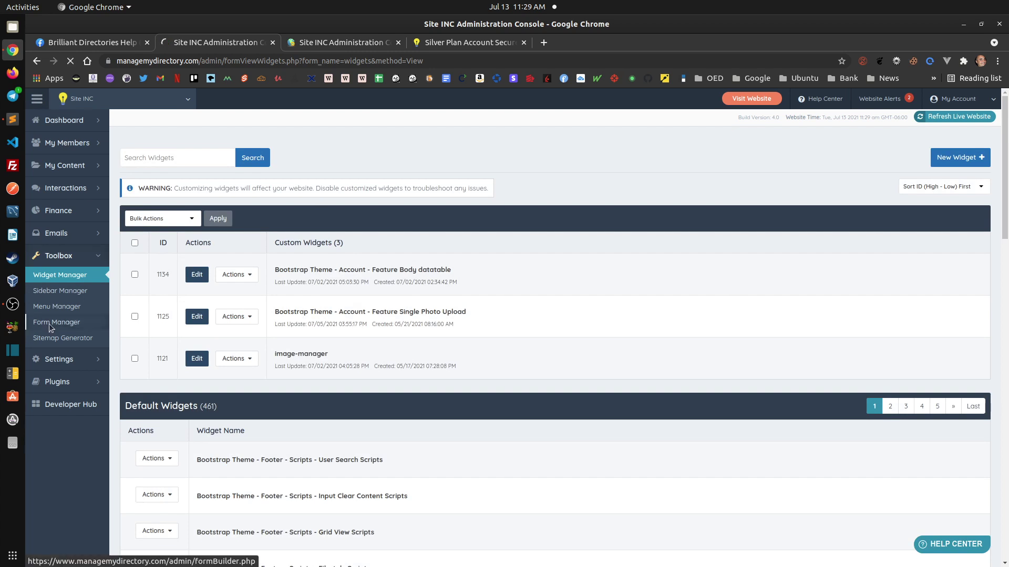
click(12, 119)
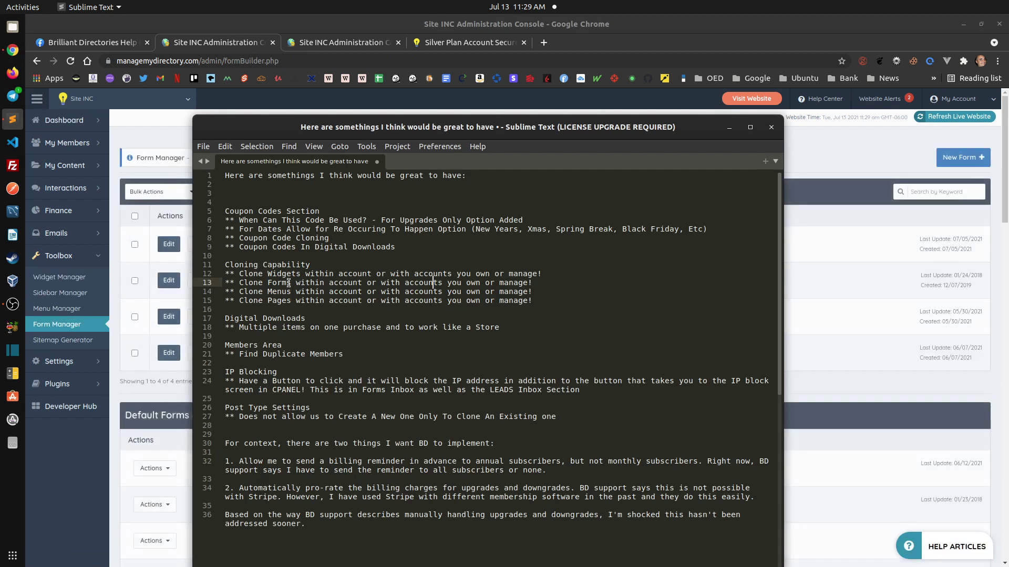
click(148, 386)
click(209, 244)
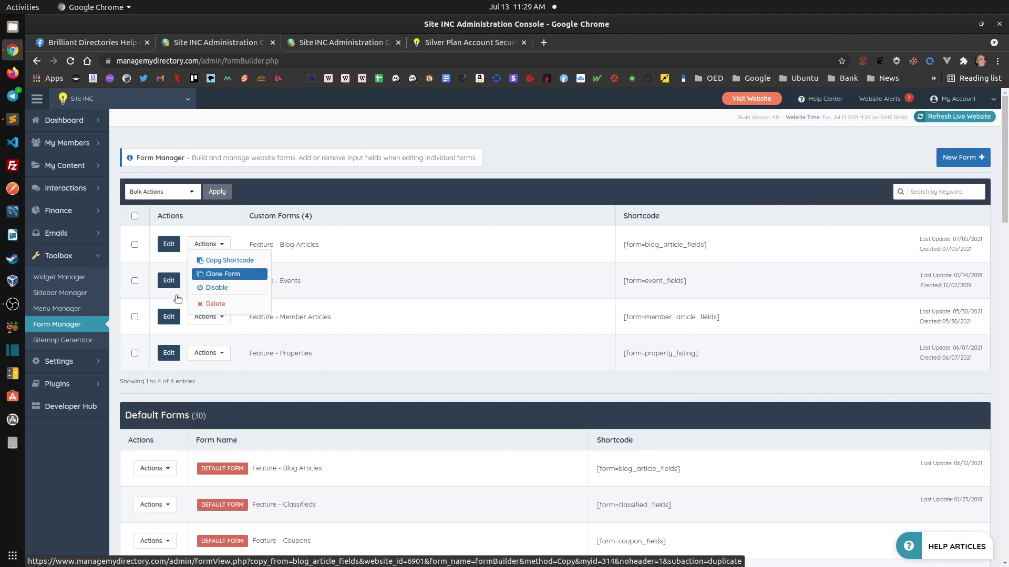
click(234, 275)
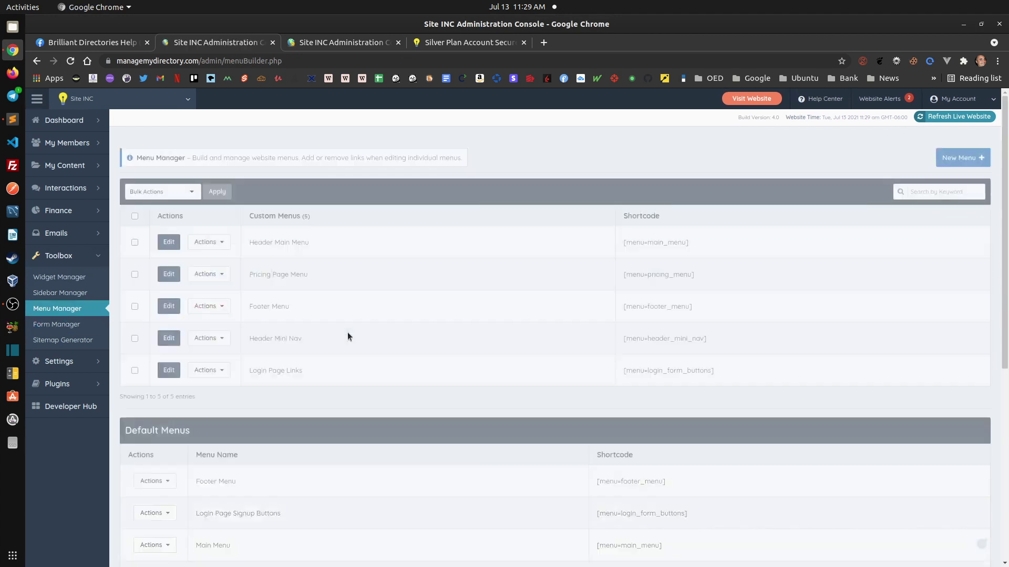
click(209, 242)
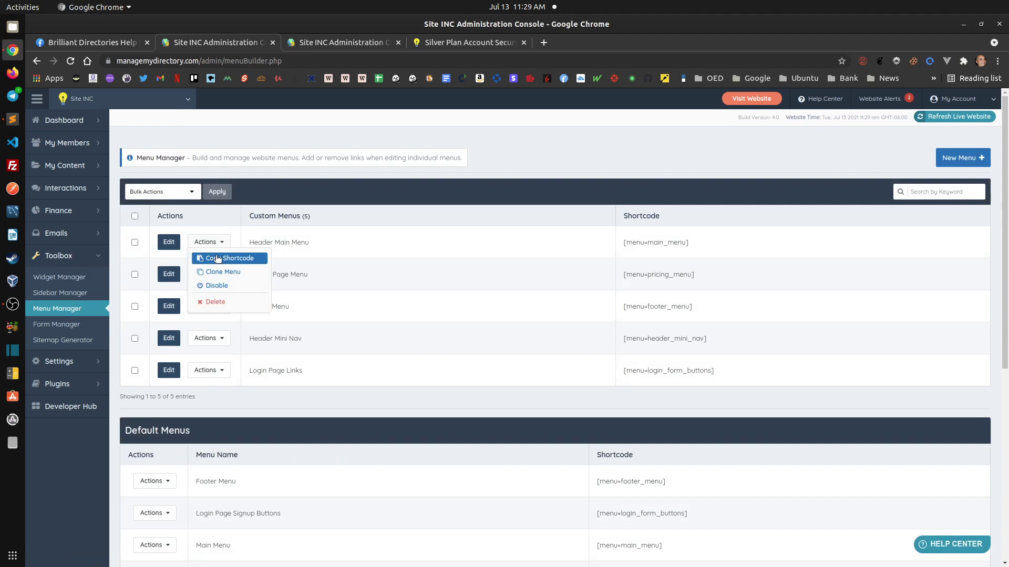
Open Edit Post Settings and examine the actions offered for the Community Article post type, without choosing any.
mouse_move(76, 149)
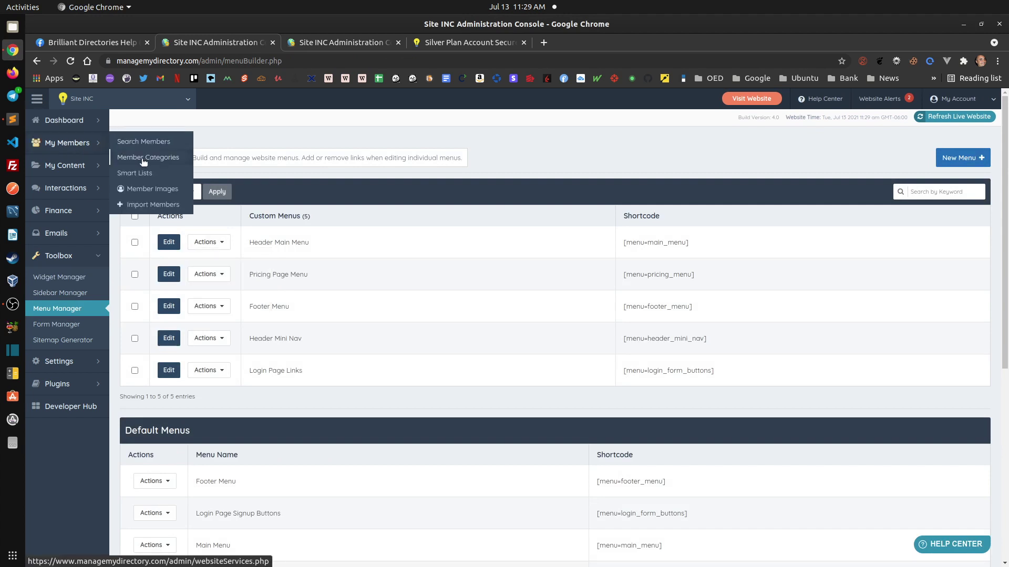
mouse_move(78, 167)
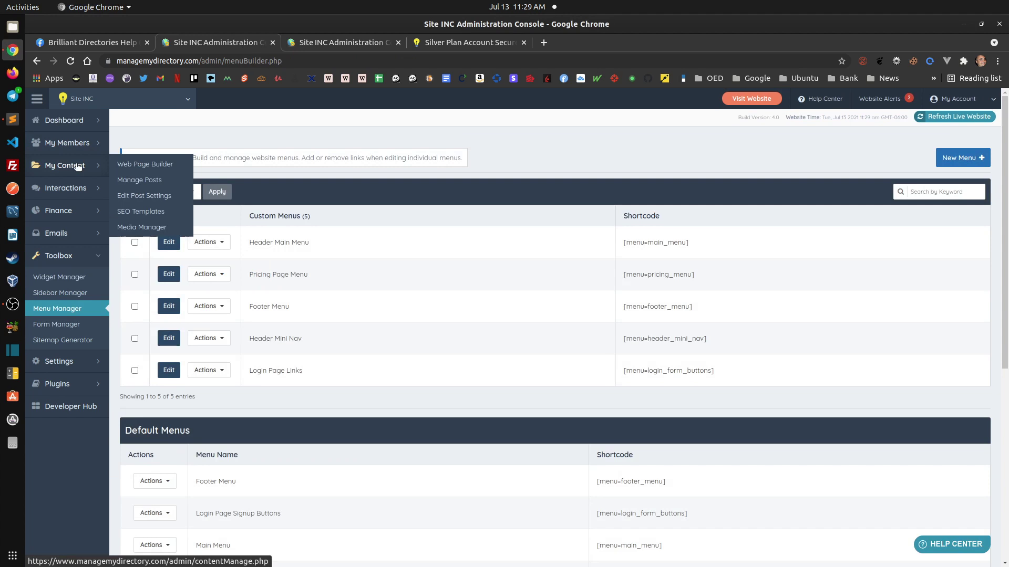
click(146, 197)
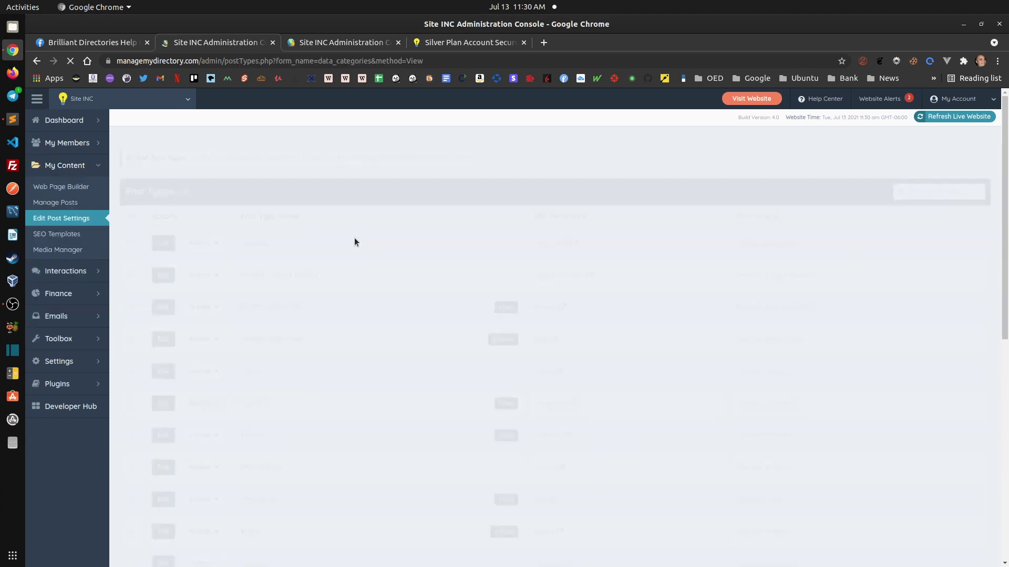
click(206, 307)
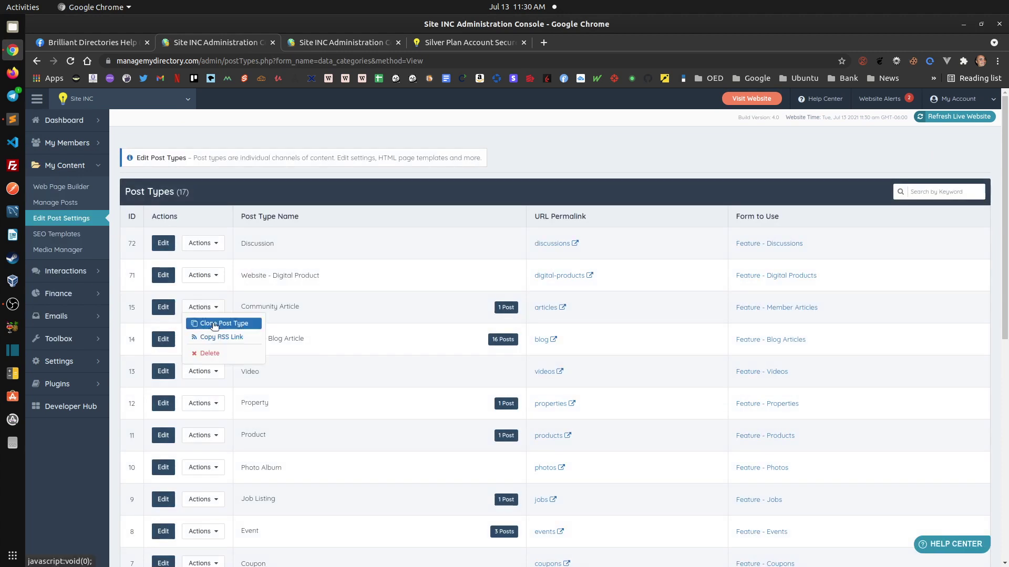
click(373, 288)
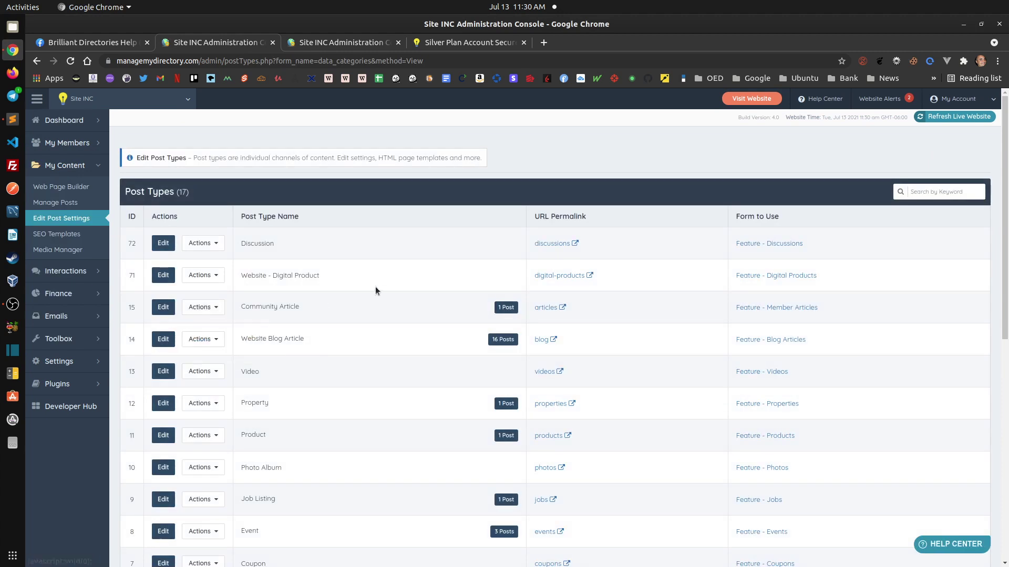
Switch to Sublime Text and highlight "or with accounts you own or manage!" in the "Clone Pages" request, then return to Chrome.
click(13, 126)
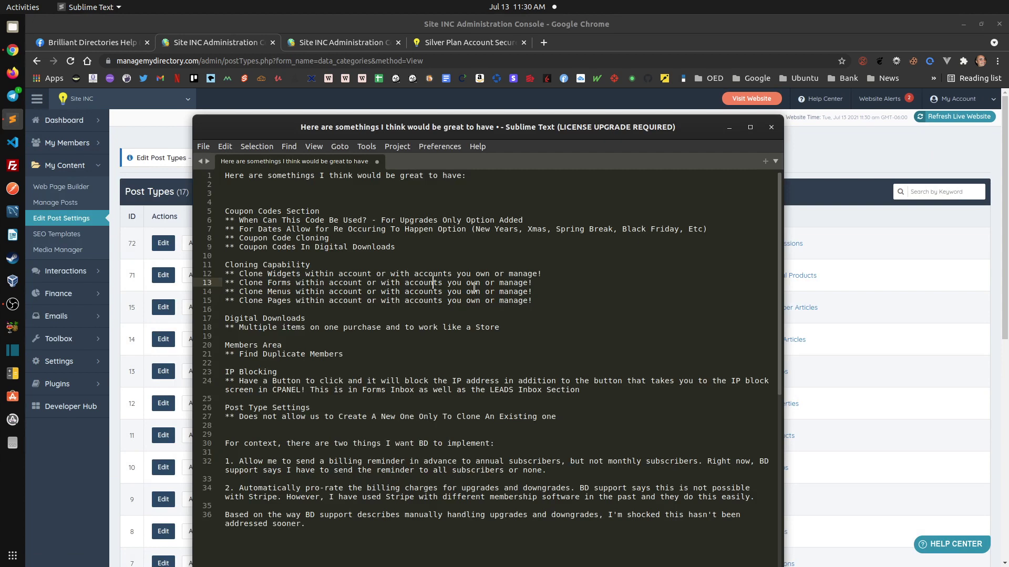
click(379, 300)
key(shift+End)
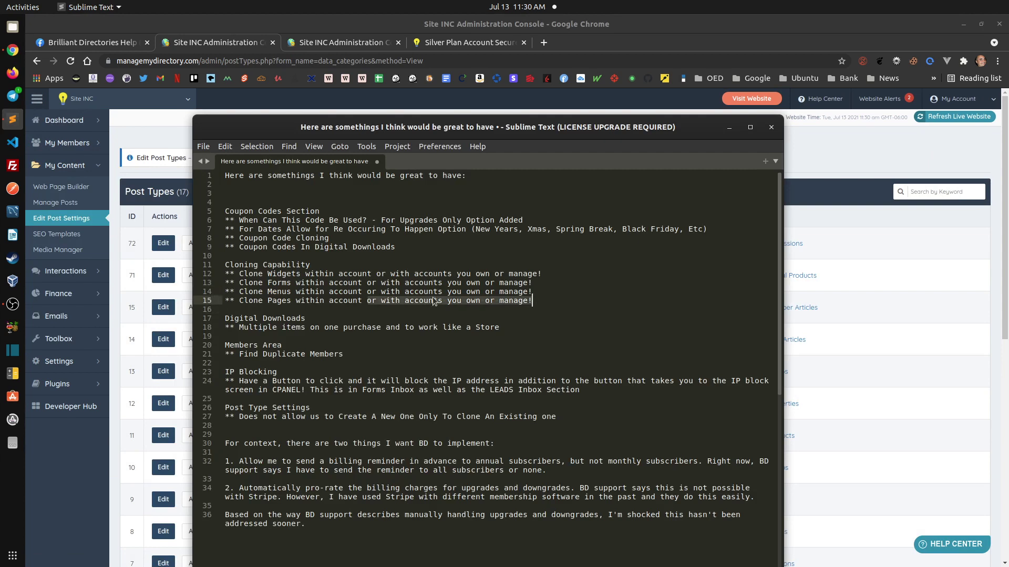
click(388, 294)
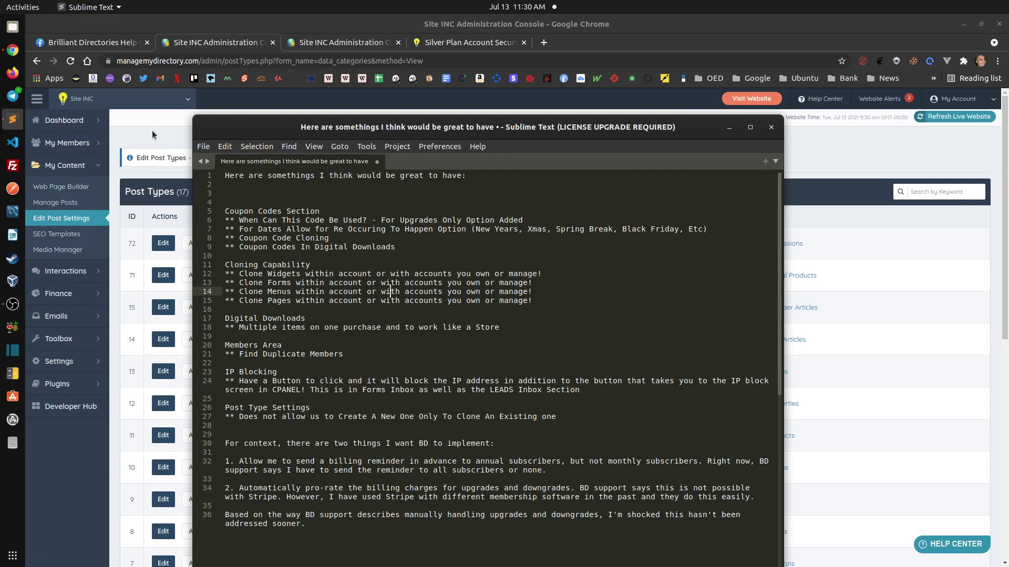
click(170, 143)
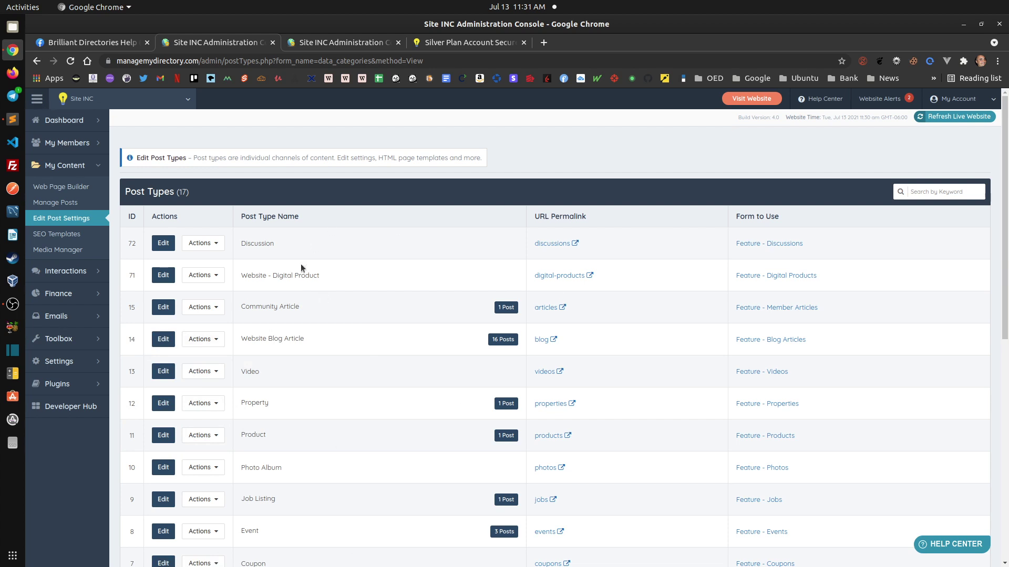
Switch to Sublime Text and highlight all four Cloning Capability requests, from widgets to pages, then return to the Post Types page in Chrome.
click(12, 119)
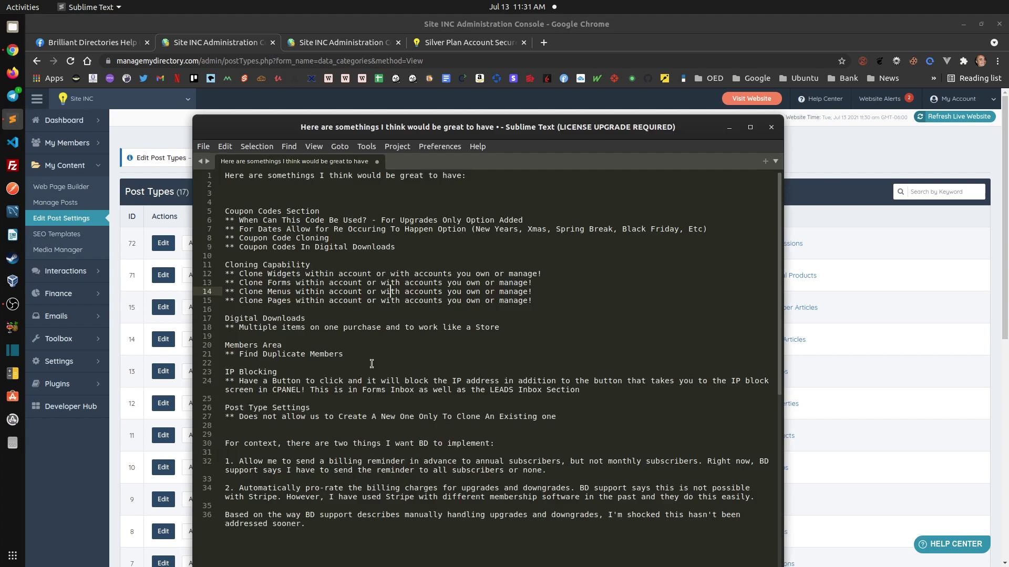
drag(539, 302, 225, 274)
click(451, 292)
click(140, 171)
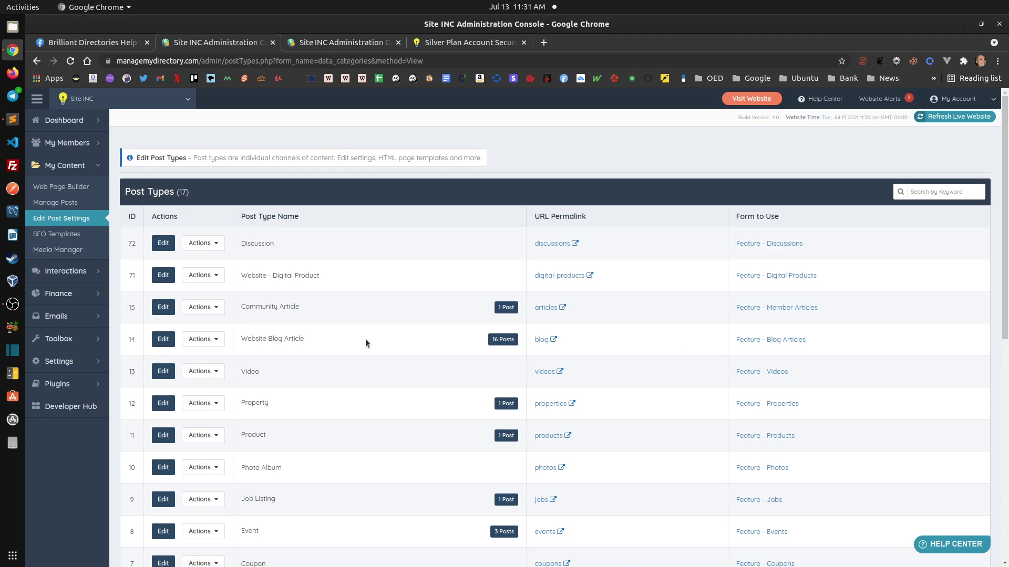
Switch to Sublime Text and highlight the Digital Downloads request, then the Members Area request "Find Duplicate Members".
click(13, 119)
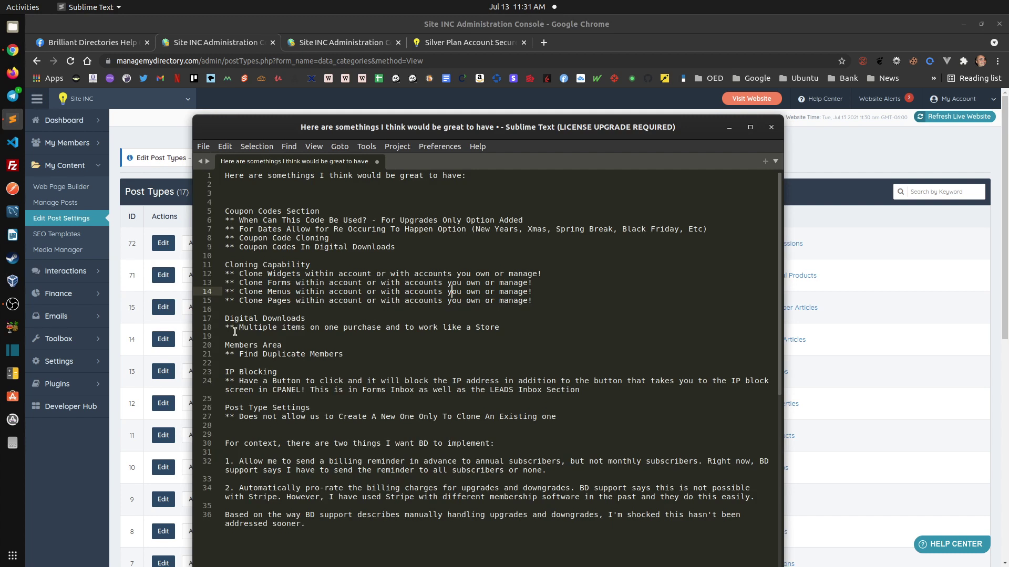
drag(498, 330, 223, 319)
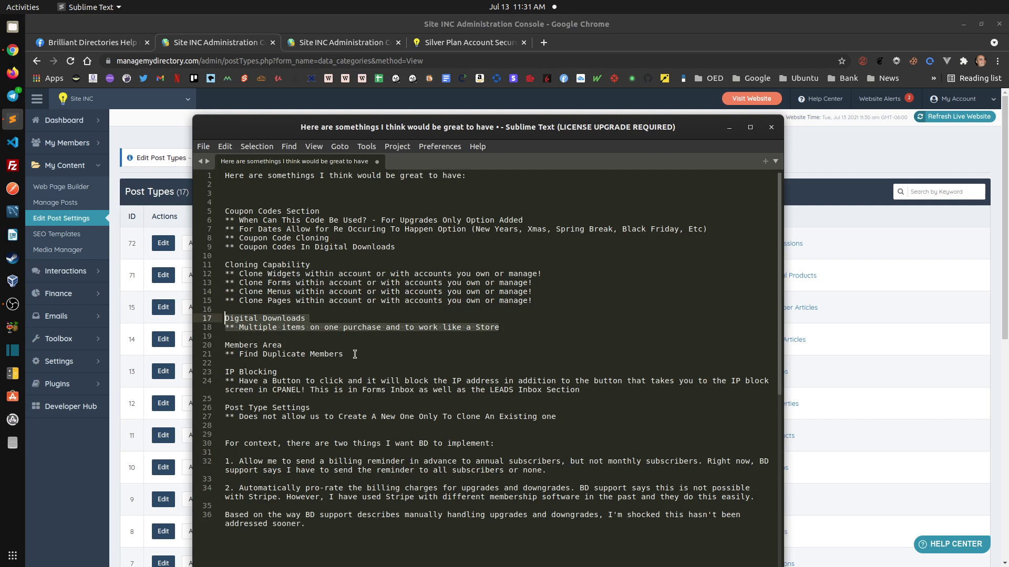
drag(344, 355, 225, 344)
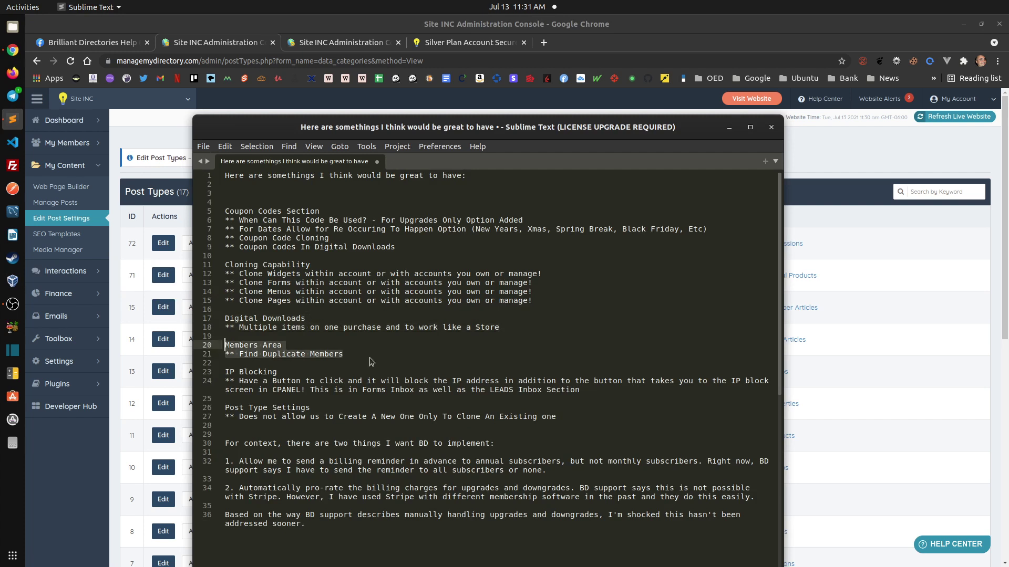
click(348, 355)
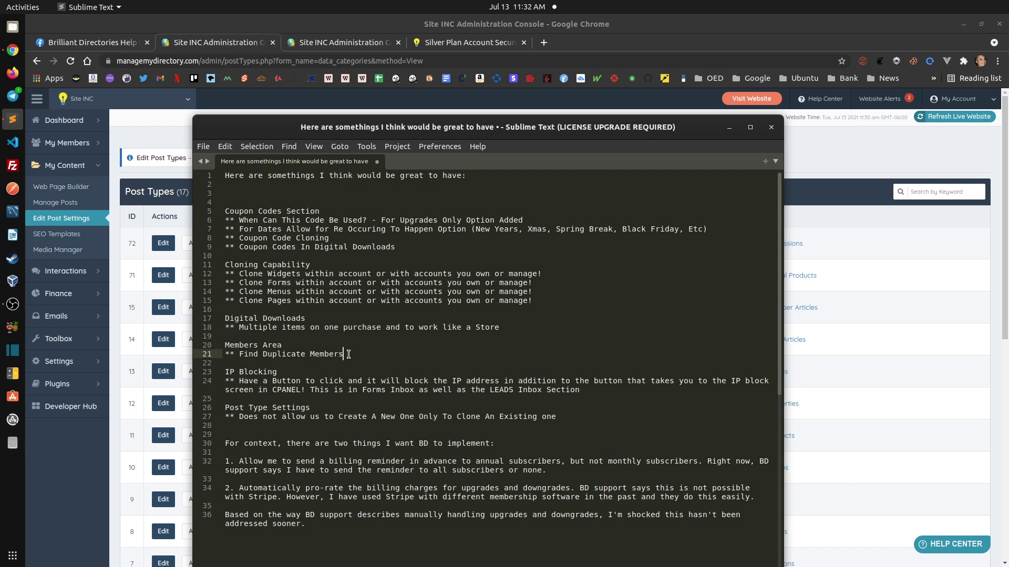
drag(348, 355, 262, 356)
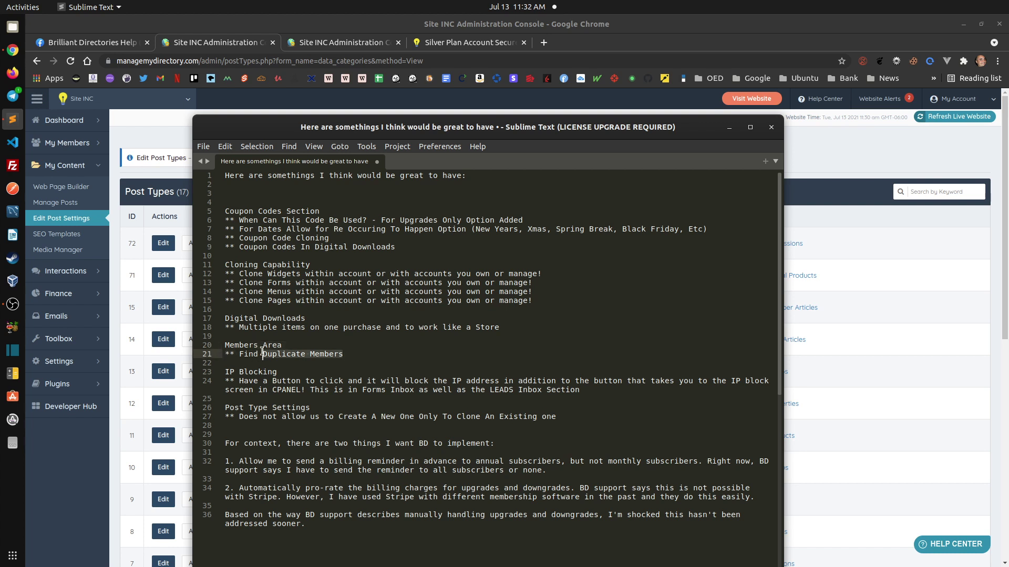
click(346, 354)
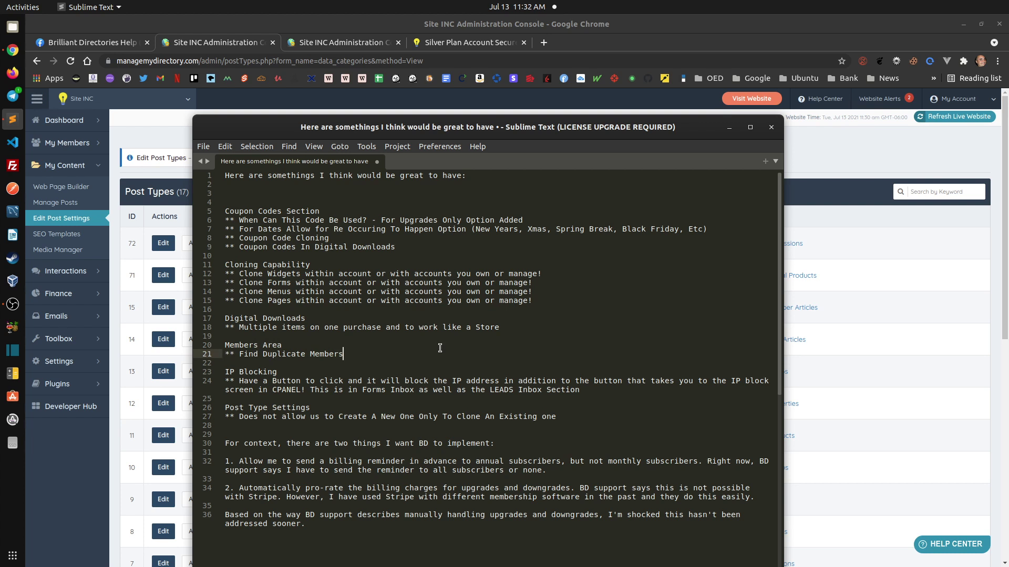
Switch to Chrome, open the Search Members page and highlight the joined IP address of the first listed member.
scroll(333, 347, down, 1)
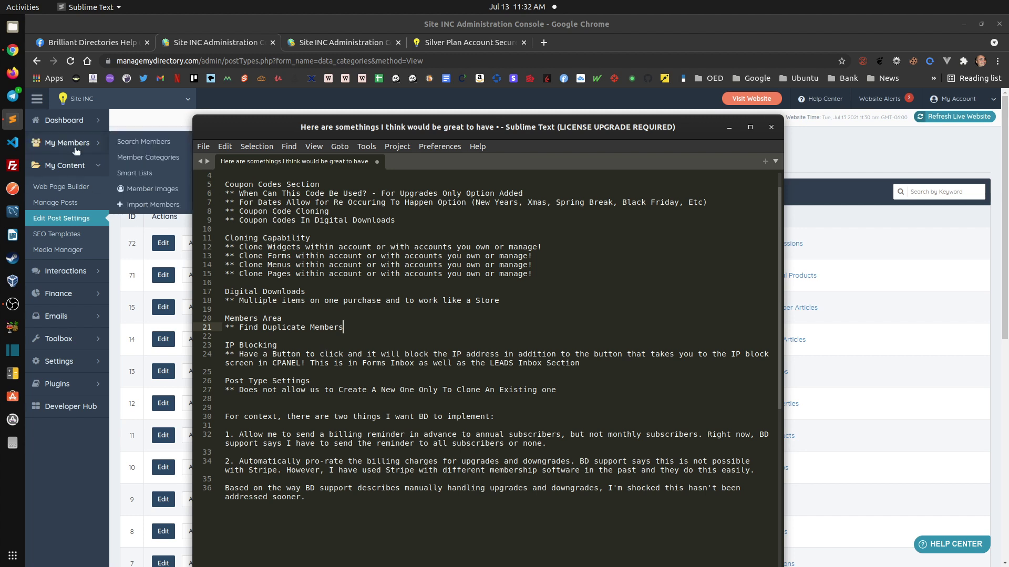
click(63, 142)
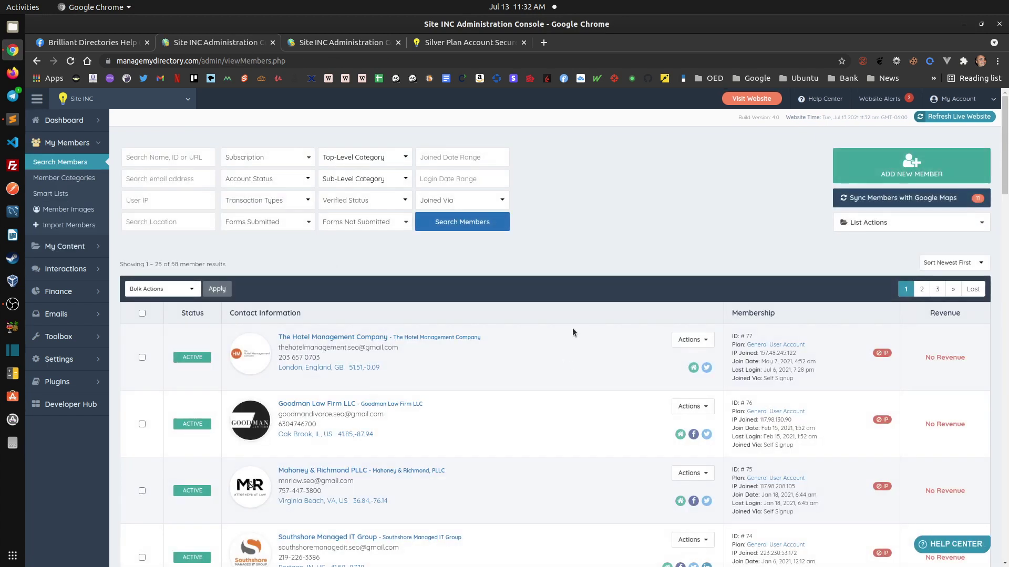
scroll(572, 328, down, 3)
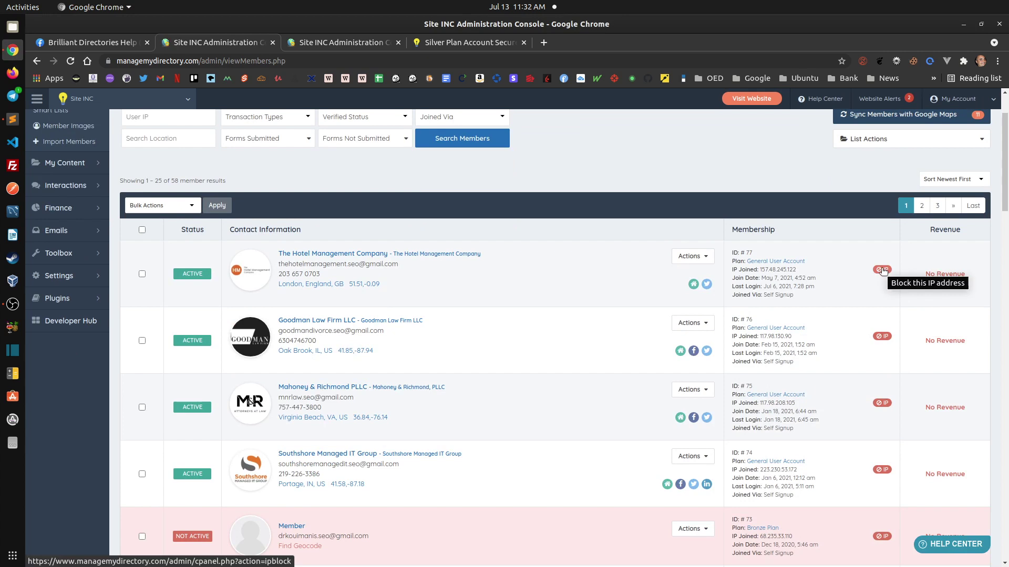
triple_click(783, 270)
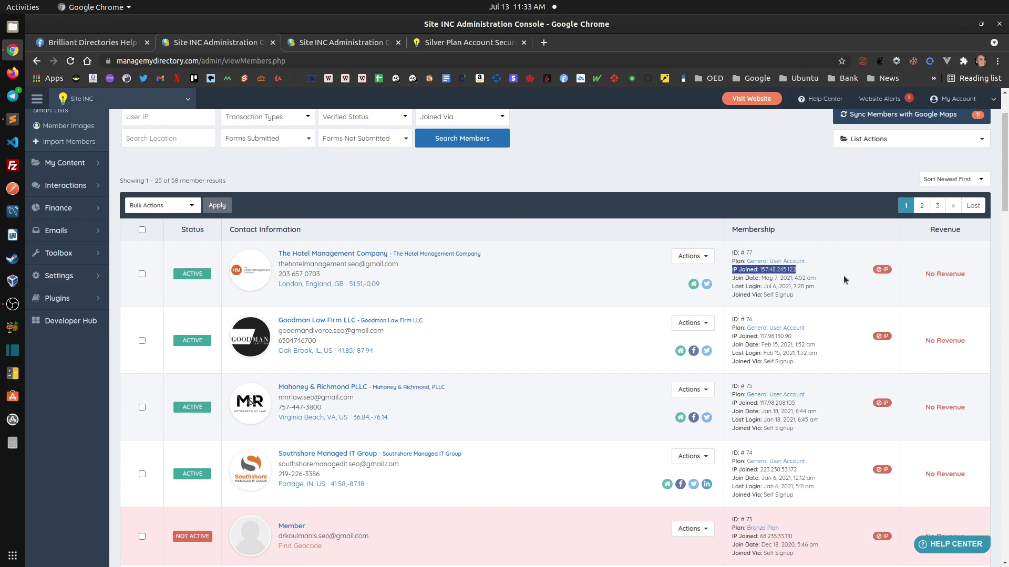
Open the Developer Hub page, then switch to Sublime Text and highlight the IP Blocking request.
click(846, 280)
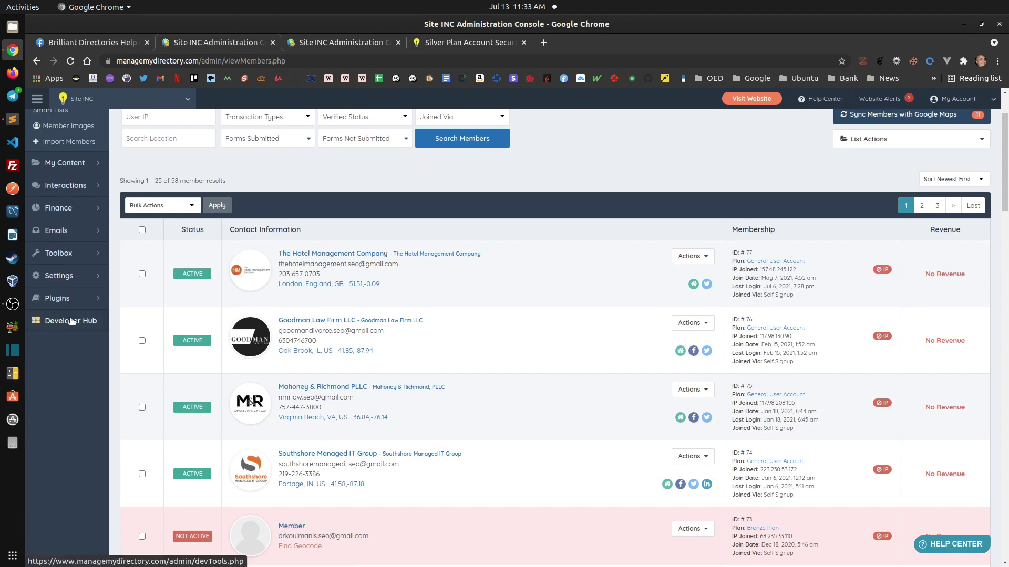
click(88, 325)
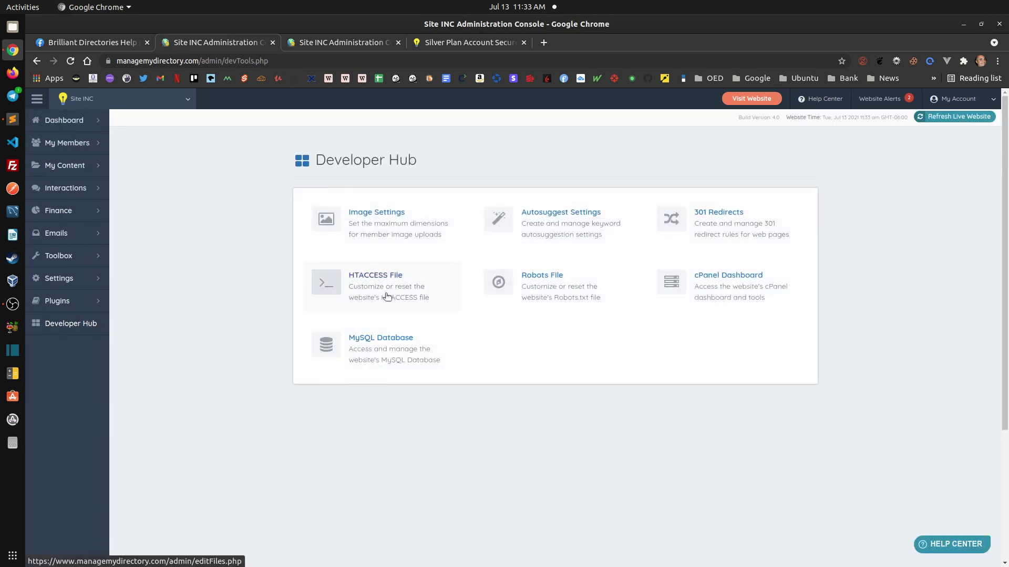
click(16, 123)
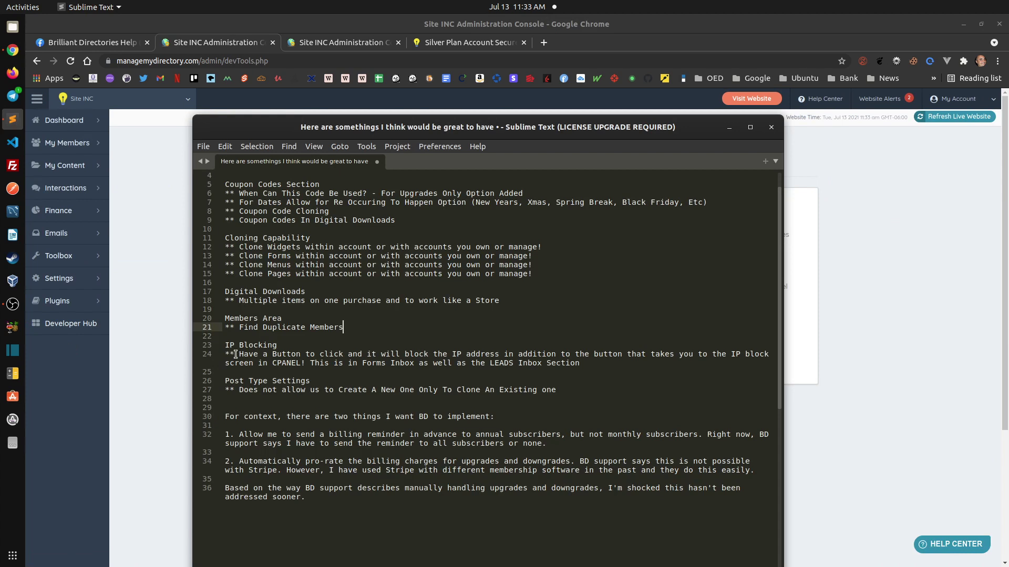
drag(238, 354, 606, 372)
click(302, 363)
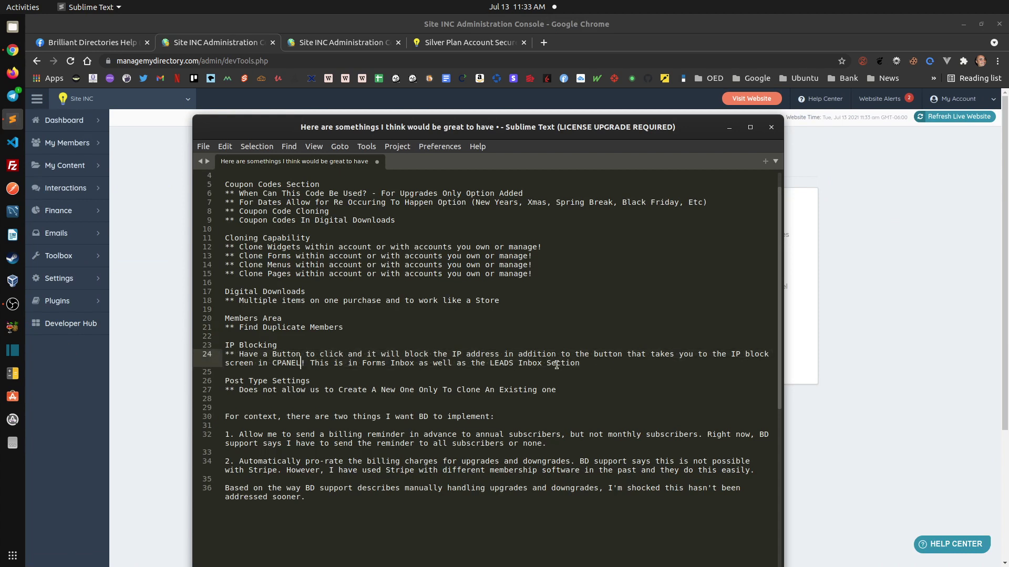
Switch back to Chrome and open the Member Leads page.
click(145, 254)
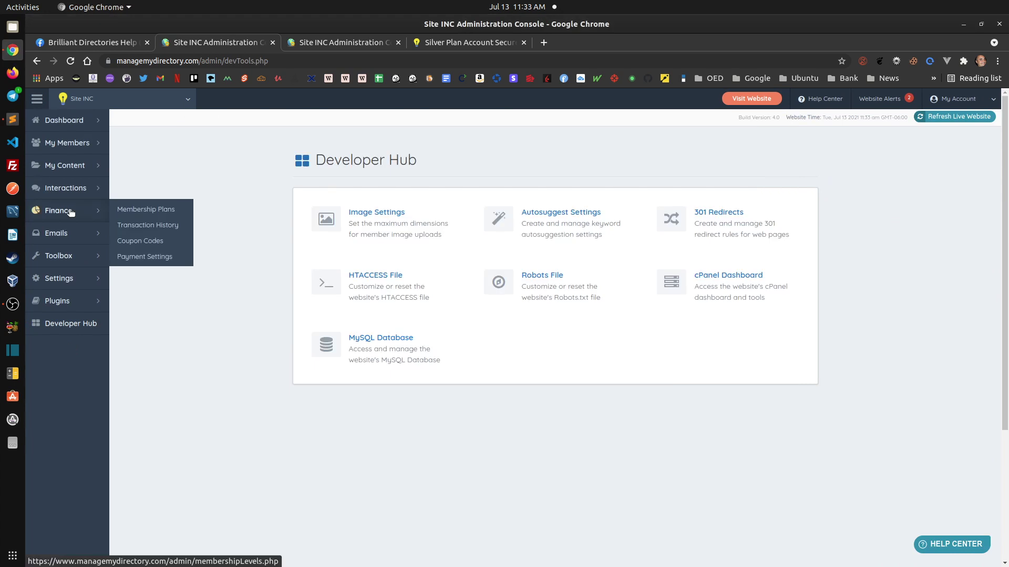
mouse_move(75, 233)
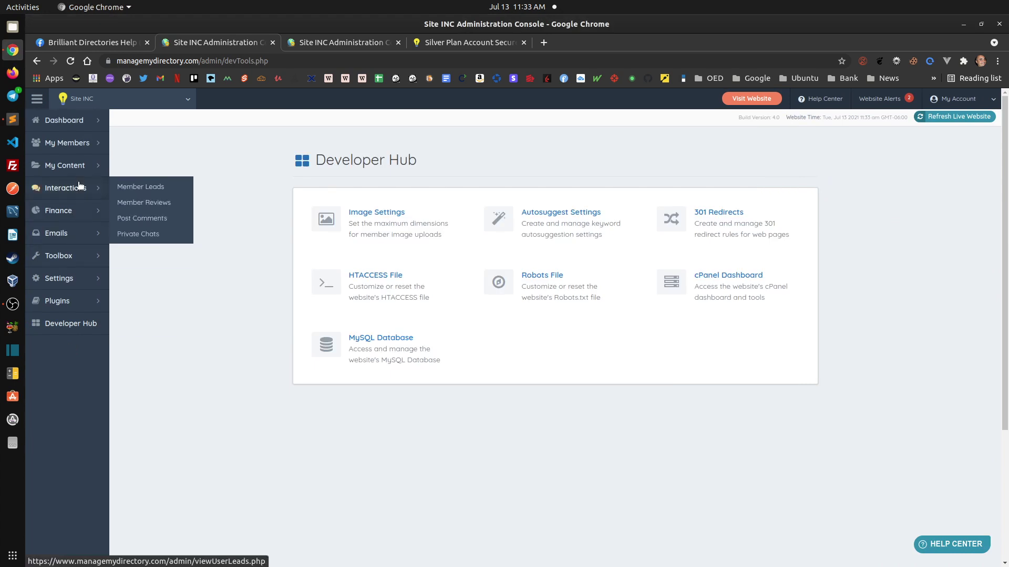
click(143, 186)
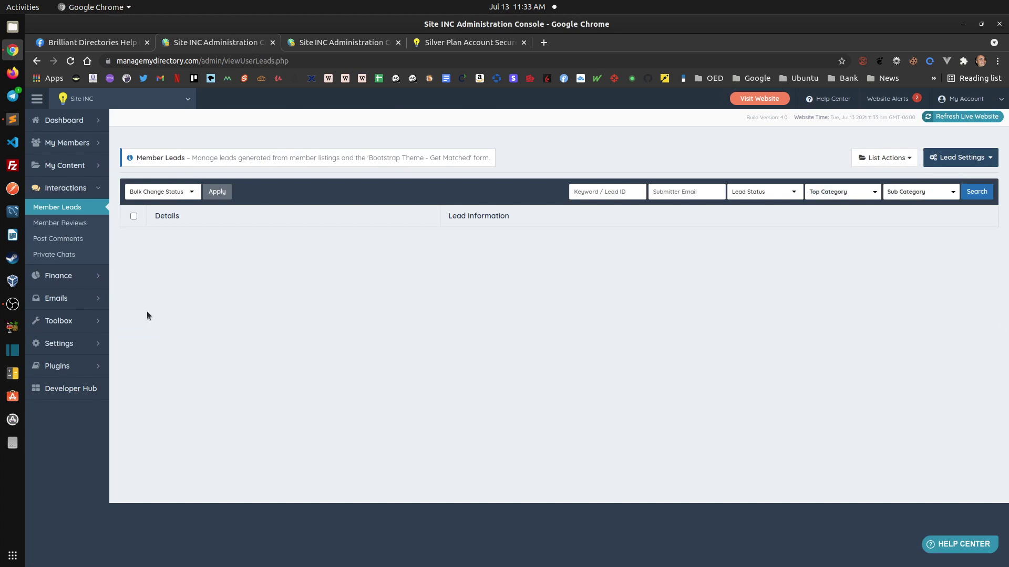
Switch to Sublime Text and highlight the Post Type Settings request about creating new post types instead of only cloning.
click(13, 120)
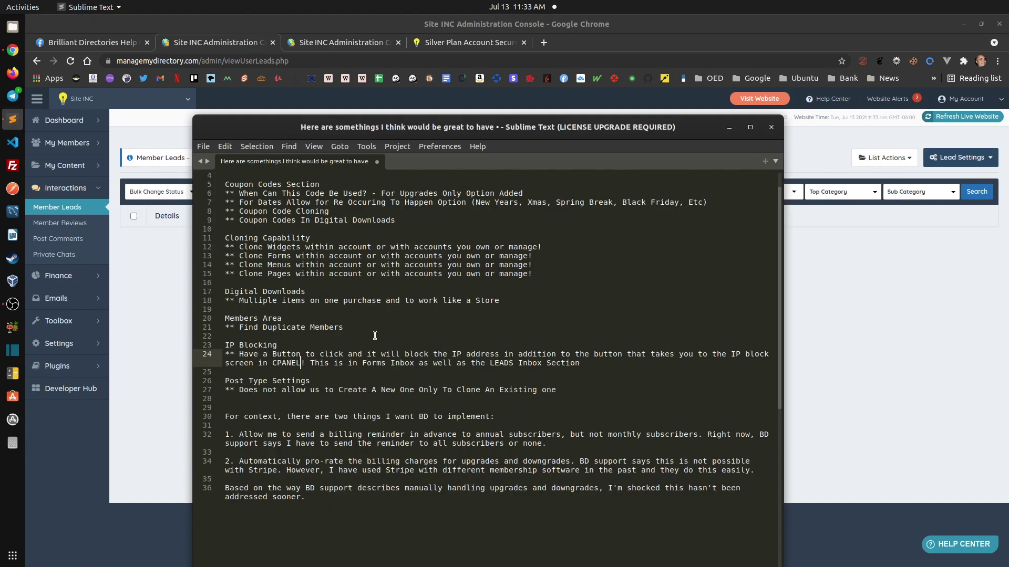
scroll(377, 333, down, 1)
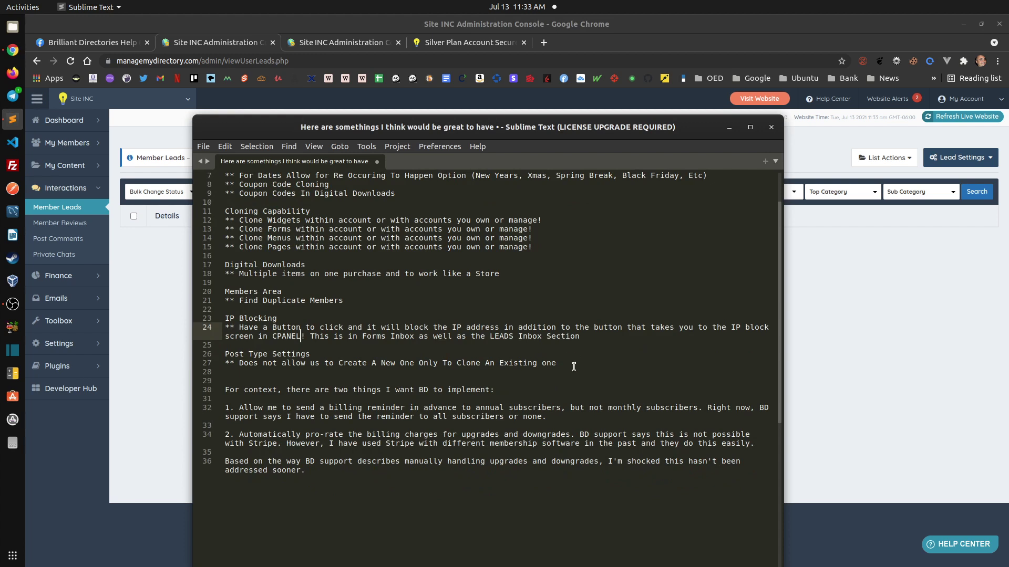
drag(574, 367, 315, 353)
click(227, 345)
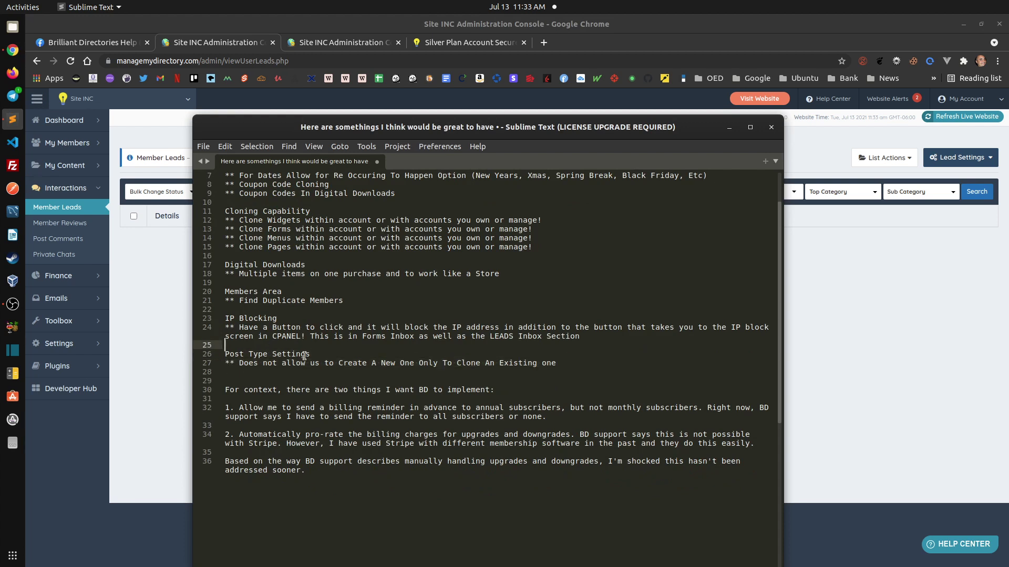
drag(590, 363, 210, 355)
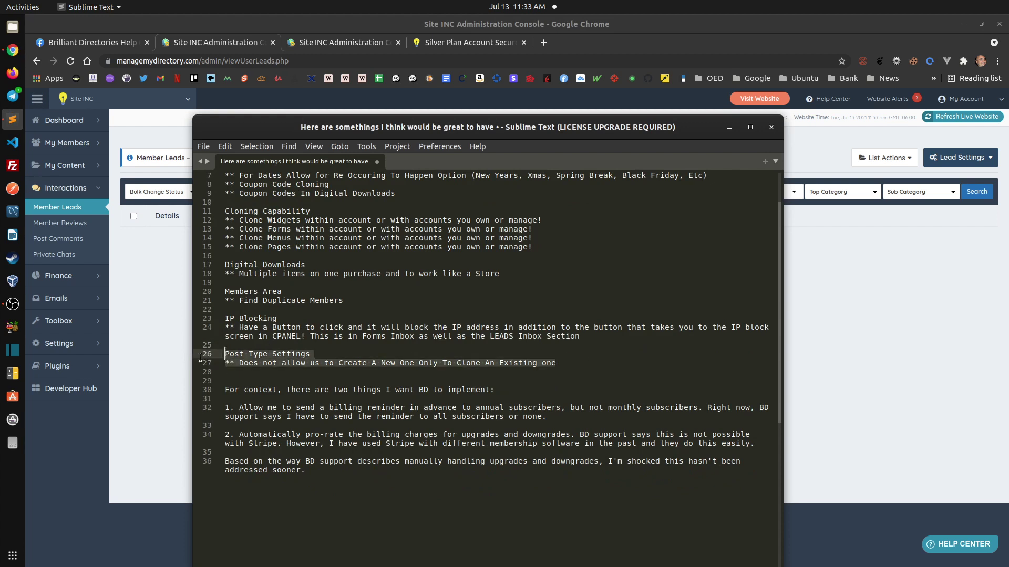
click(284, 347)
Switch to Chrome, open the Edit Post Settings page and highlight the Community Article and Website Blog Article post type names.
click(142, 251)
mouse_move(74, 142)
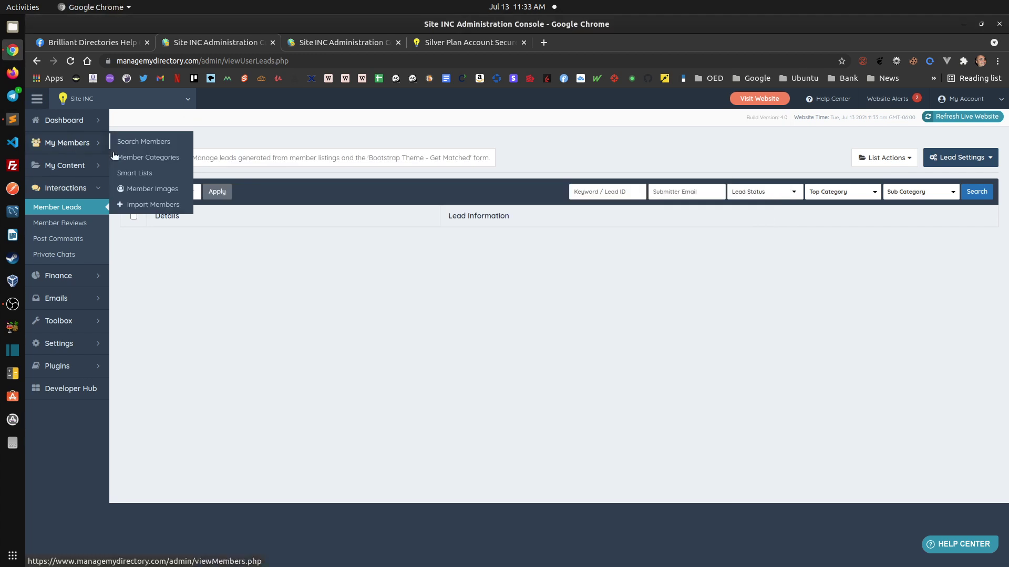
click(140, 196)
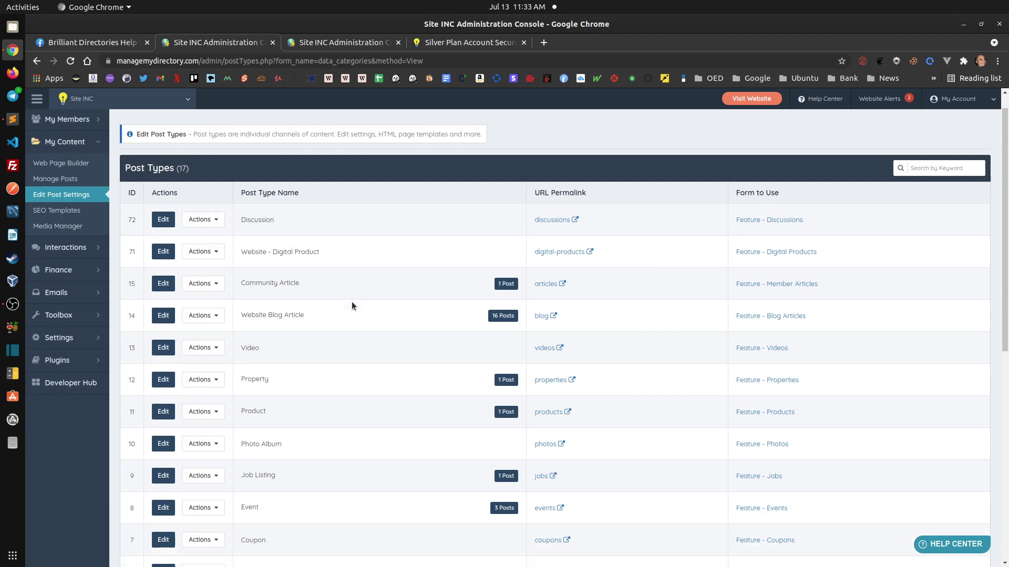
scroll(352, 302, down, 1)
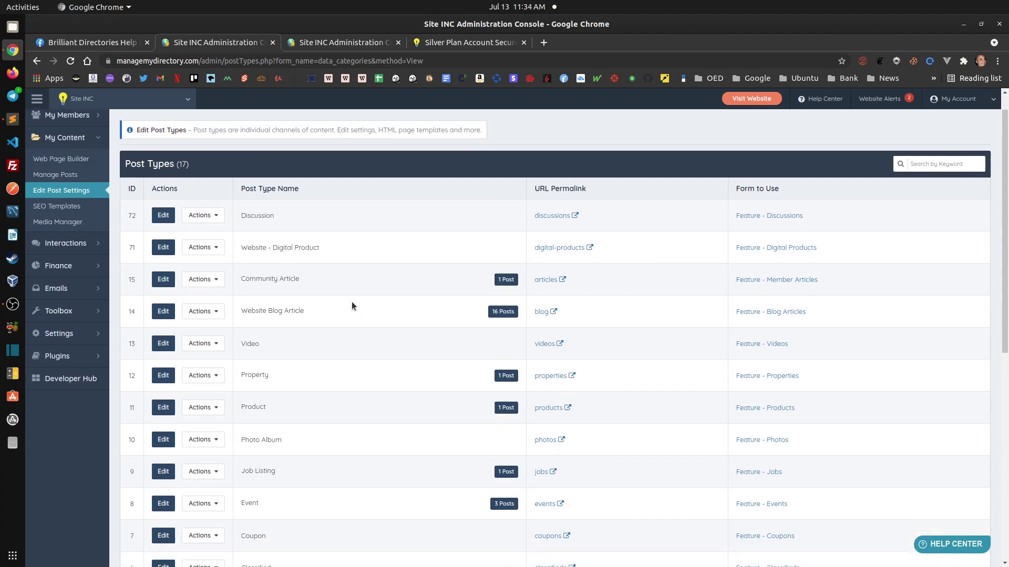
drag(245, 278, 313, 278)
drag(246, 311, 357, 319)
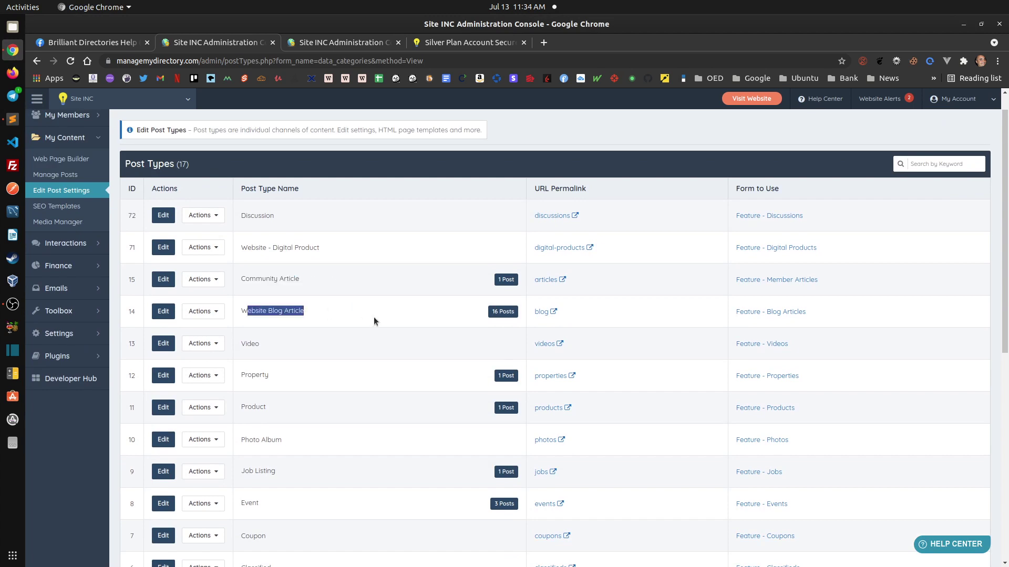
click(373, 316)
Look through the Post Types list and bring up the Clone Post Type option for Website Blog Article.
scroll(282, 384, down, 3)
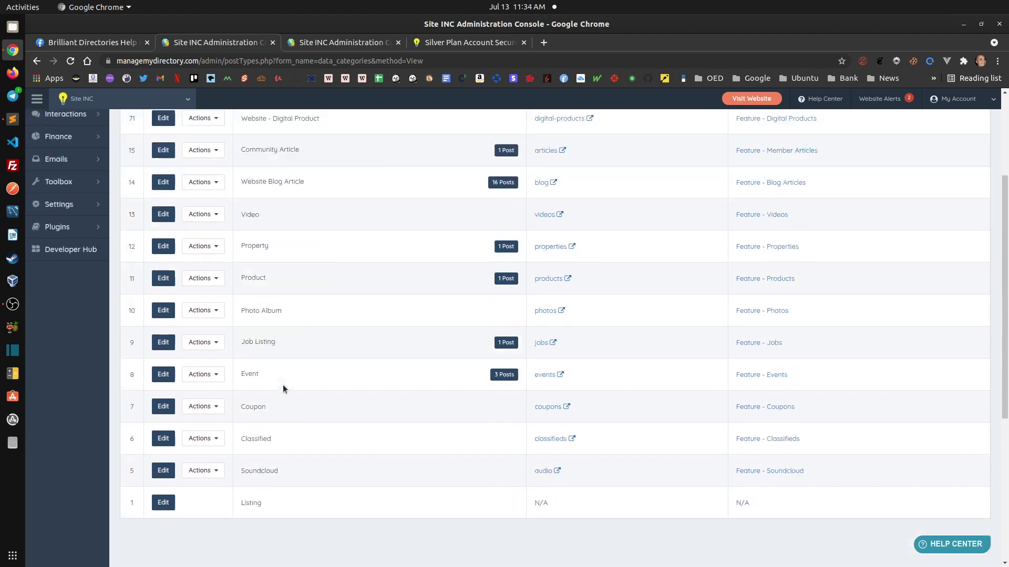
scroll(324, 391, up, 3)
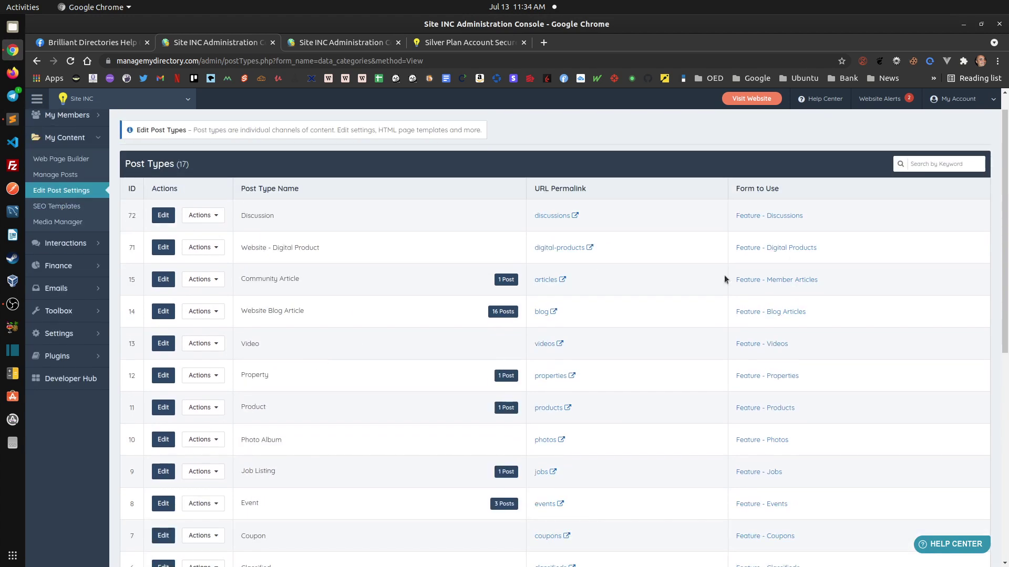
scroll(349, 285, down, 2)
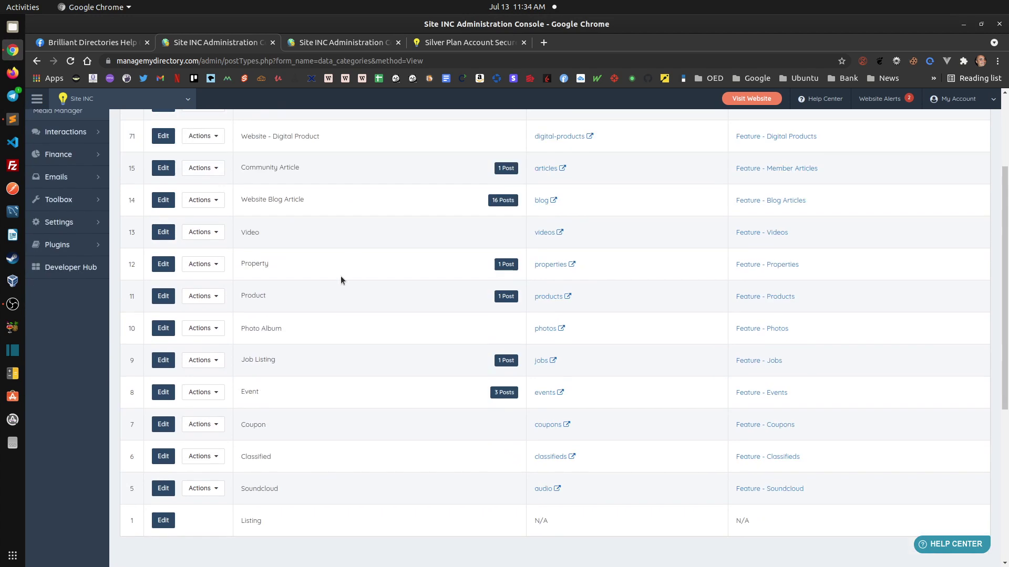
scroll(340, 277, down, 1)
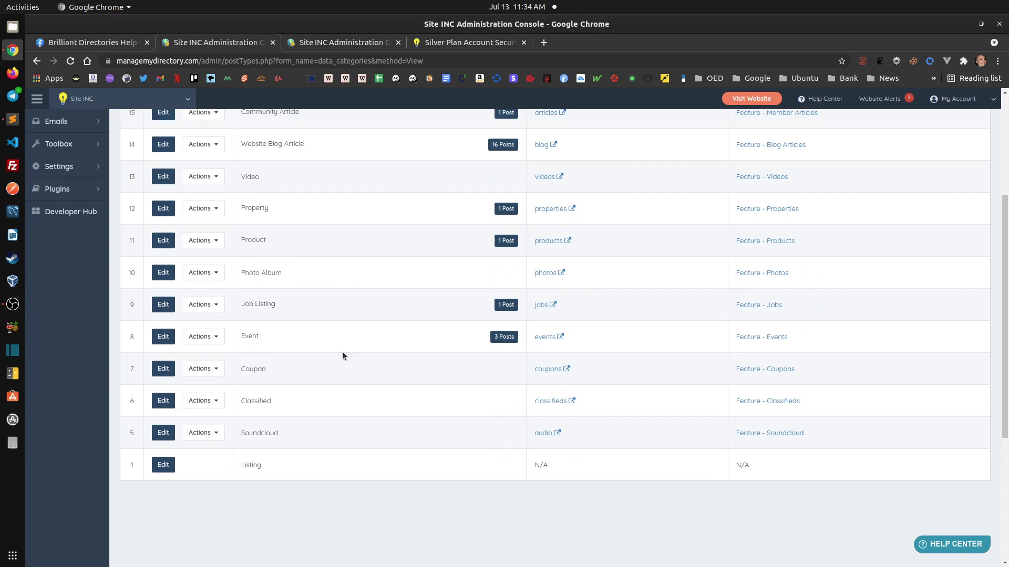
scroll(386, 390, up, 3)
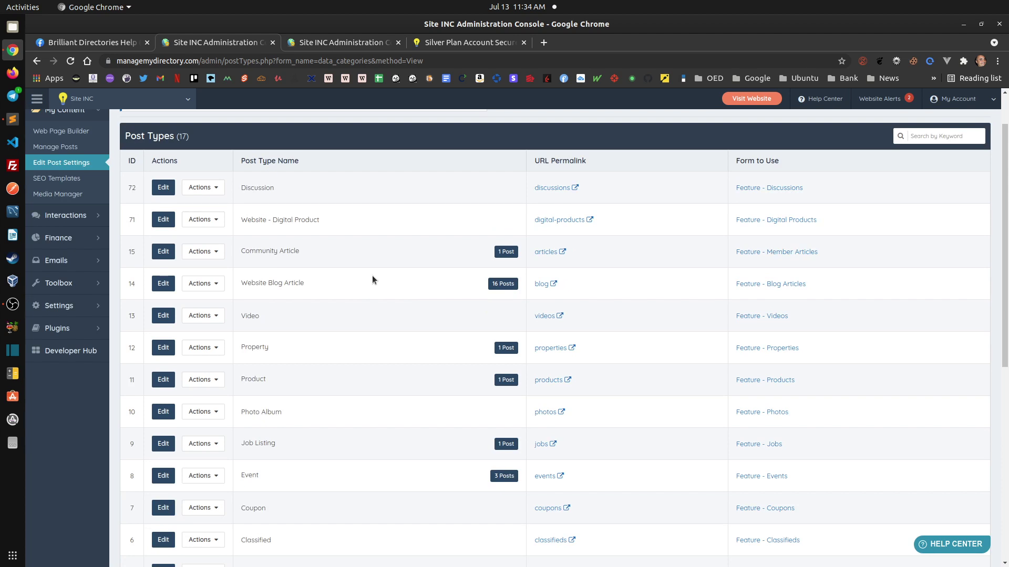
click(203, 284)
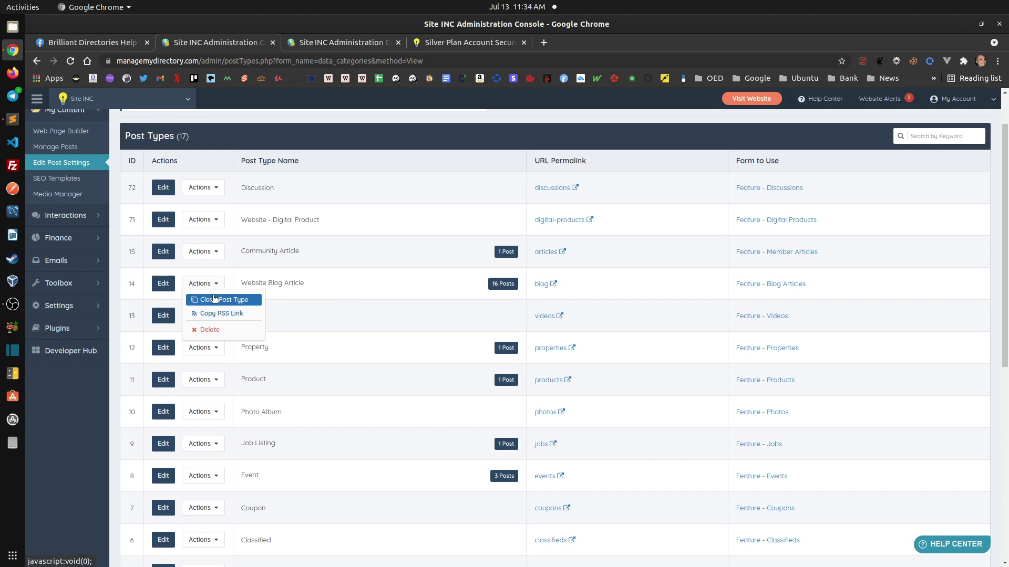
click(221, 301)
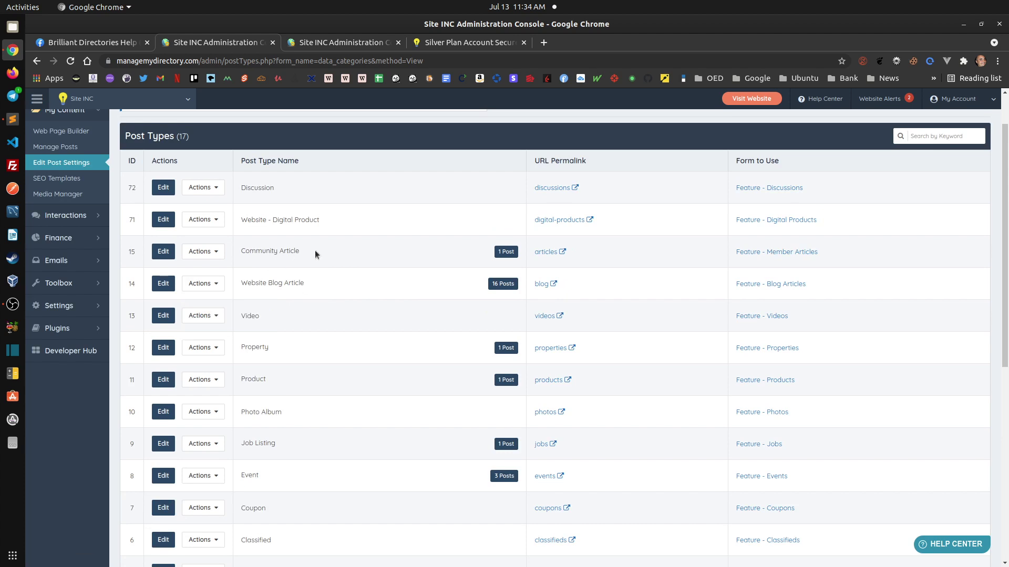
scroll(327, 256, down, 1)
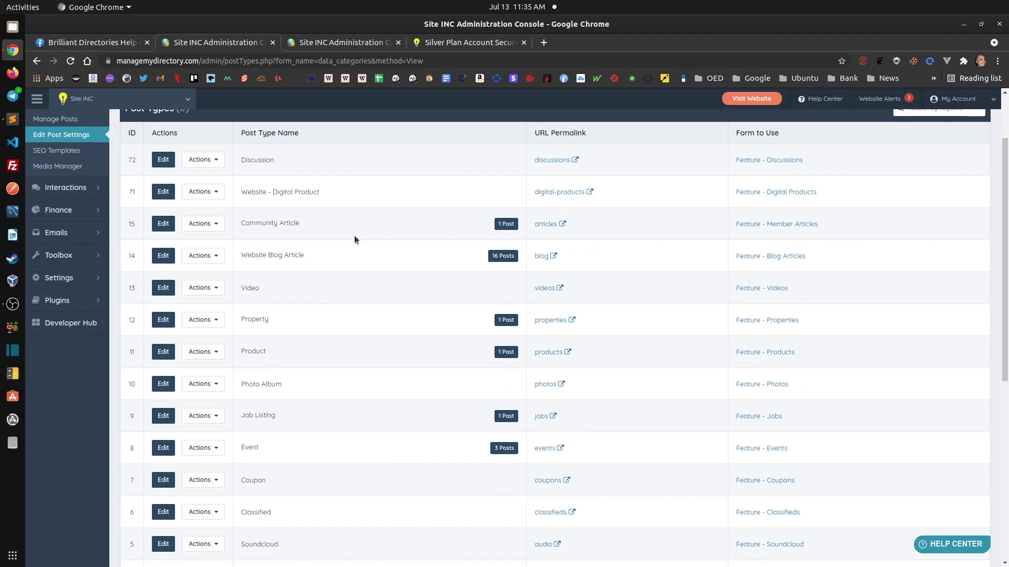
scroll(315, 274, down, 3)
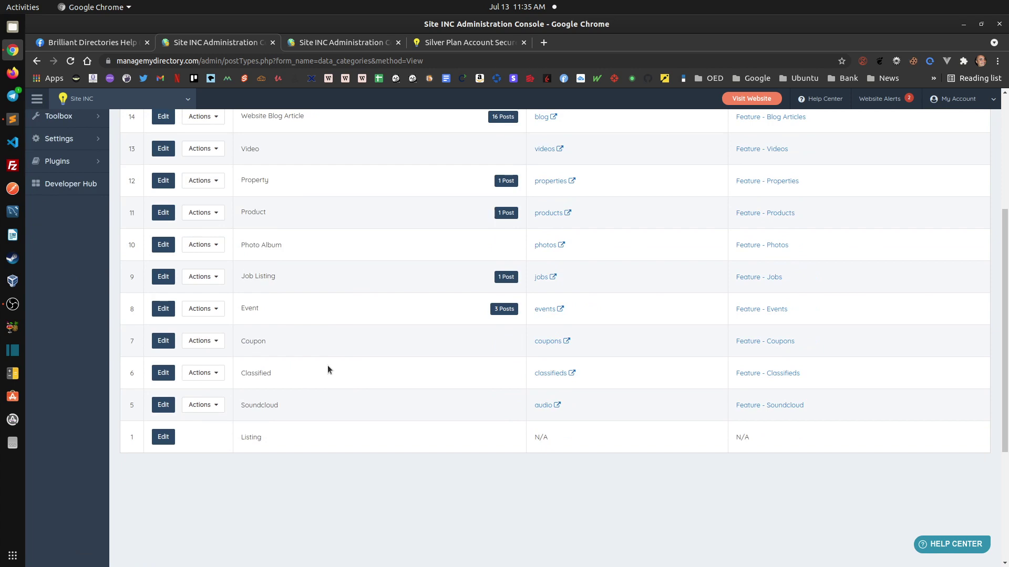
scroll(327, 365, up, 2)
scroll(327, 347, down, 2)
scroll(294, 277, up, 3)
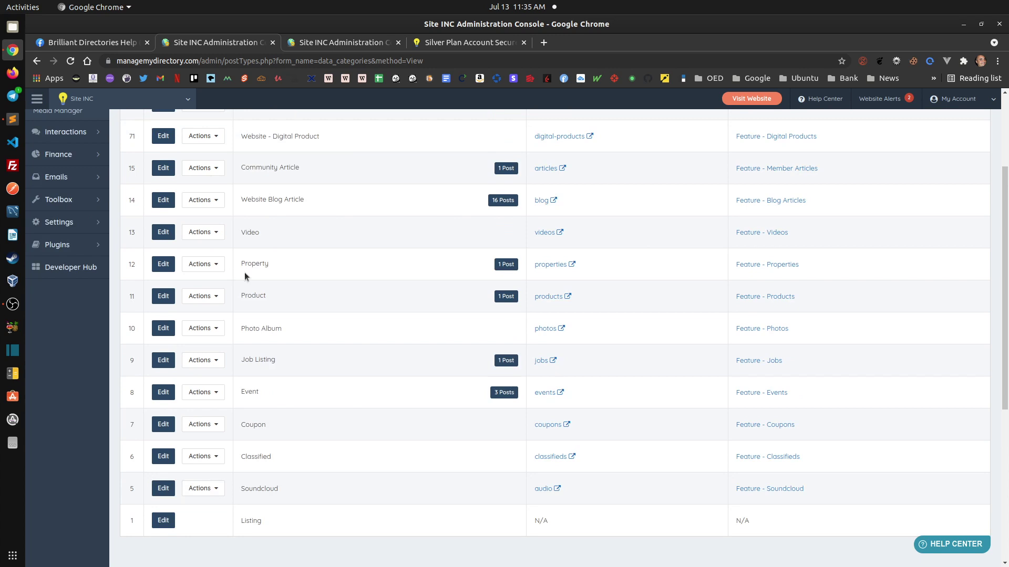
scroll(244, 272, up, 3)
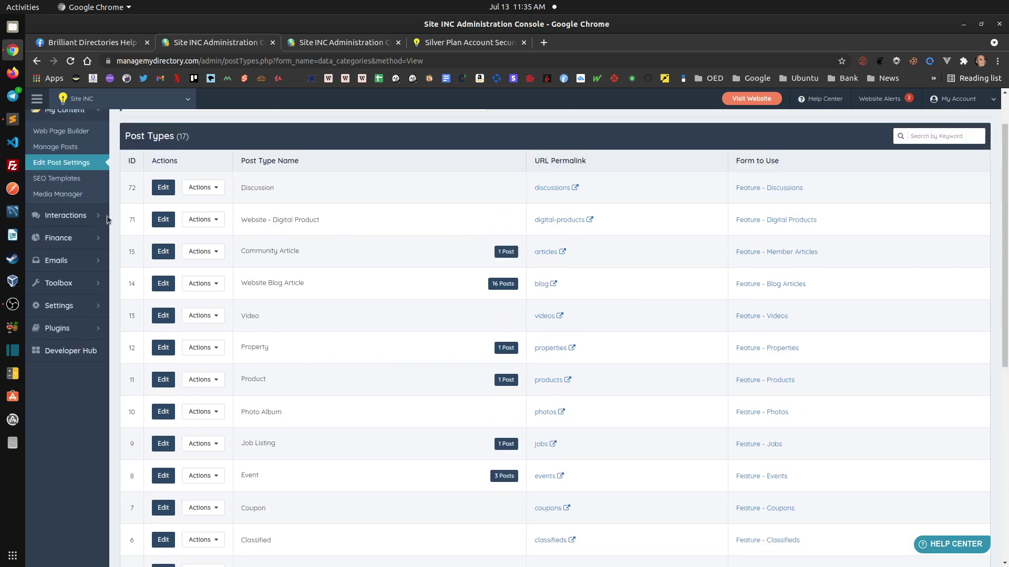
Switch to Sublime Text and highlight "Create A New One" in the Post Type Settings request, then return to Chrome.
click(13, 119)
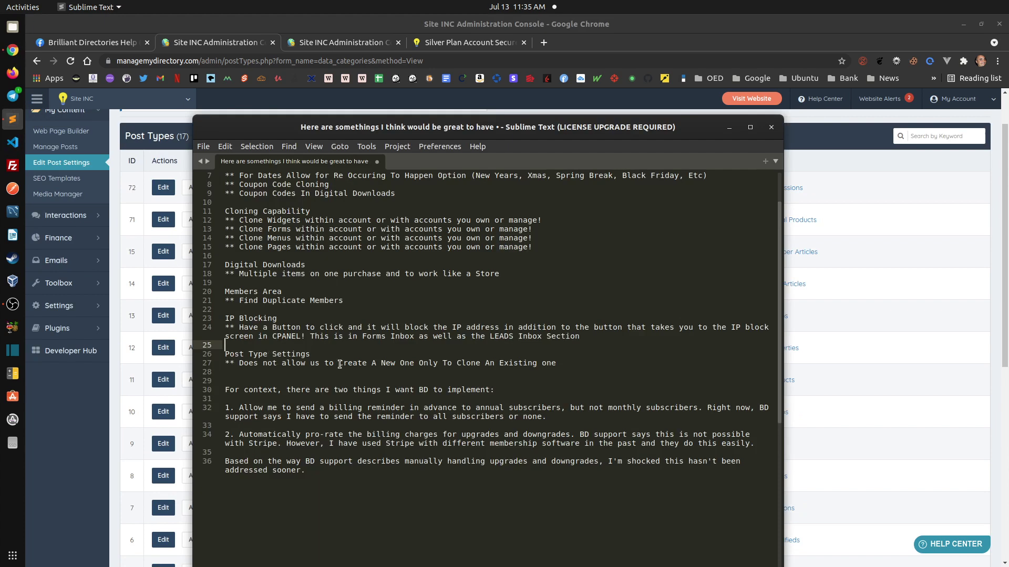
drag(338, 363, 414, 363)
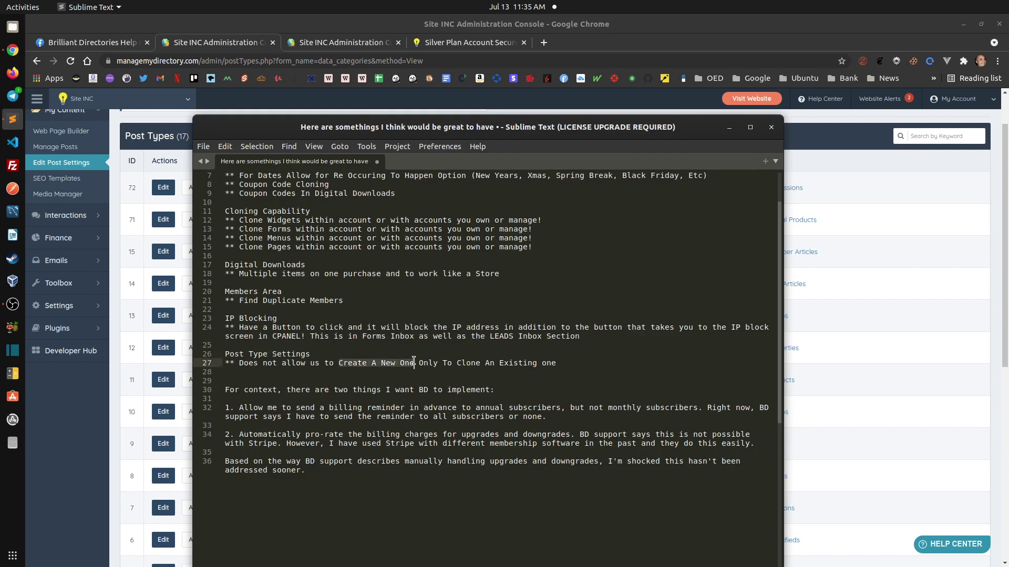
click(61, 402)
Show the actions available for the Website Blog Article post type again, then close them without choosing one.
click(210, 284)
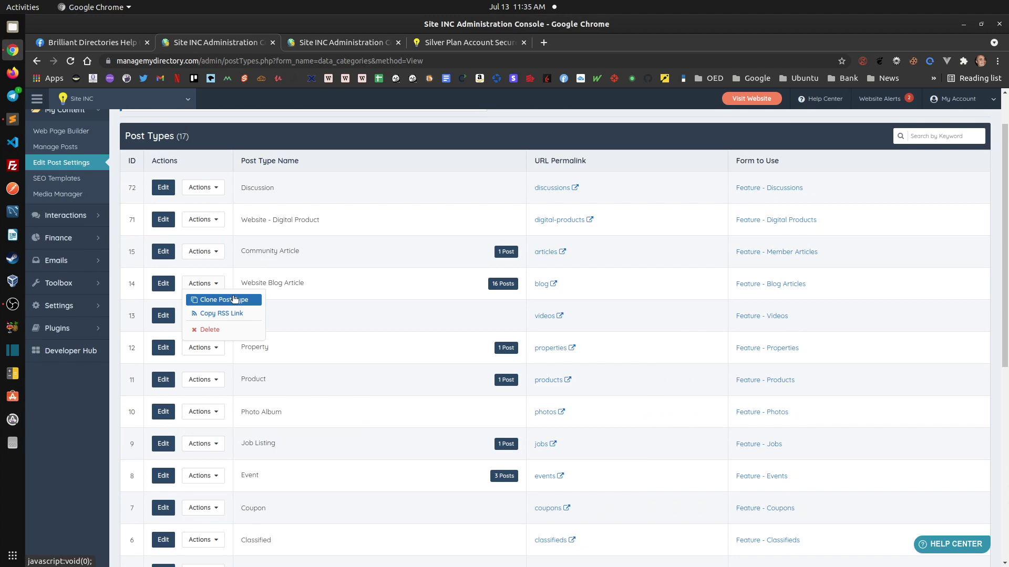
click(200, 283)
click(199, 283)
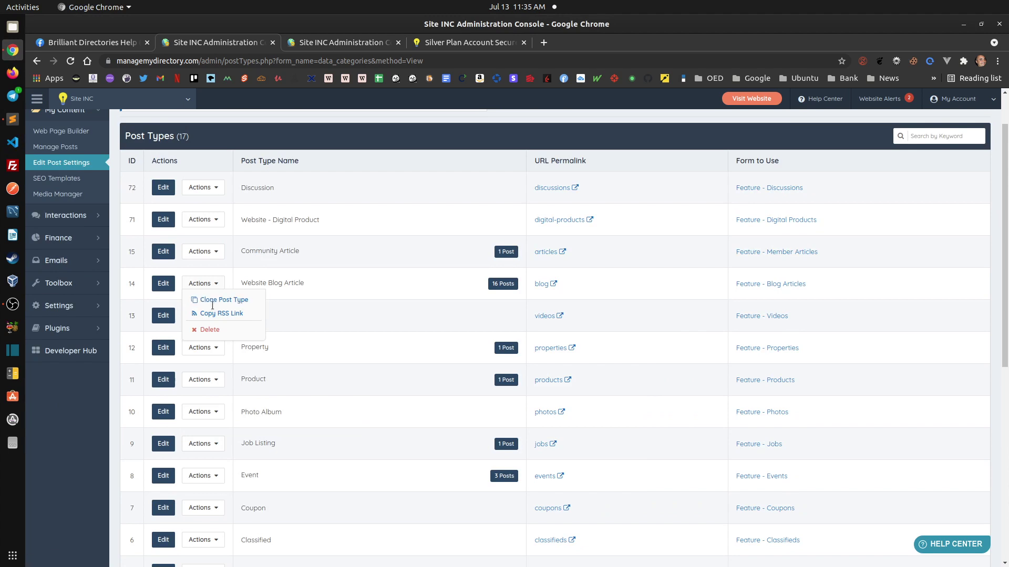
click(315, 281)
Skim the whole Post Types list, then open the Web Page Builder and look down its list of pages.
scroll(316, 280, up, 2)
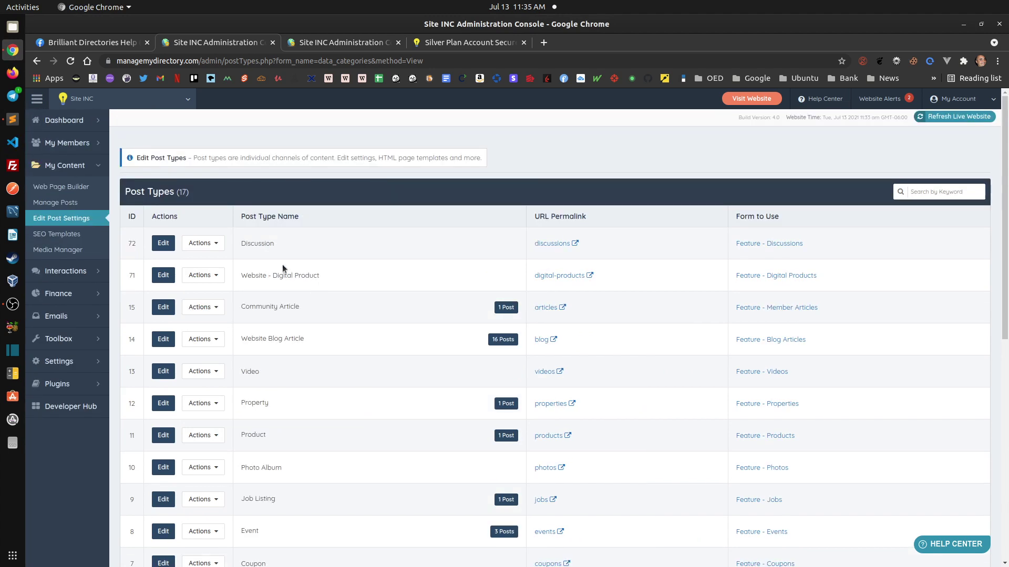
scroll(333, 217, down, 5)
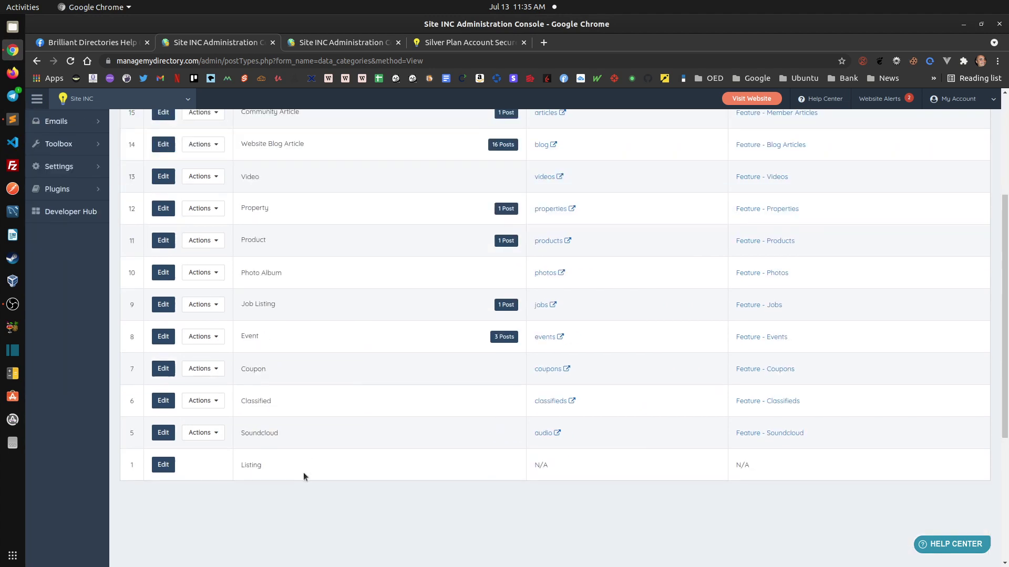
scroll(304, 477, up, 5)
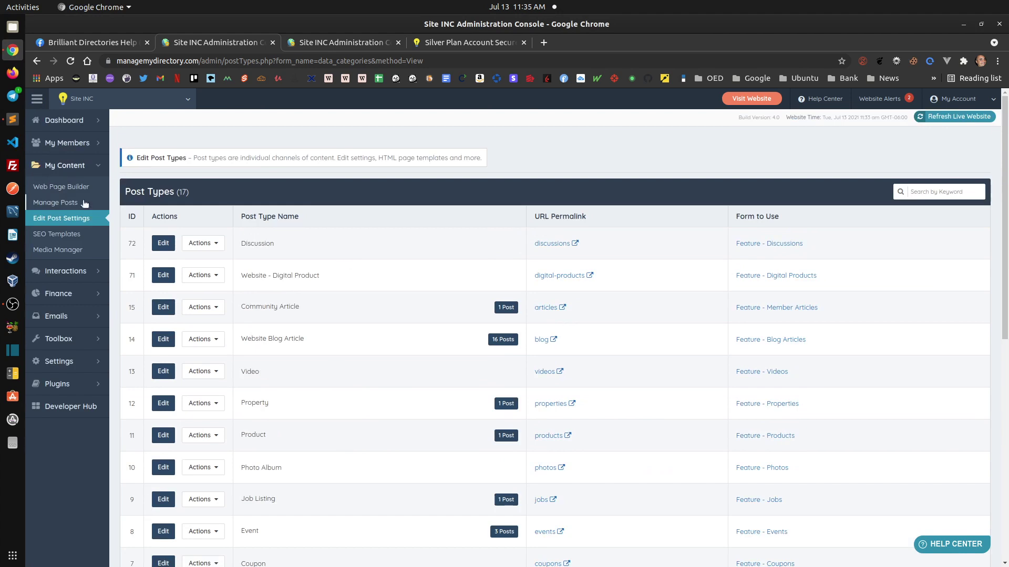
click(74, 187)
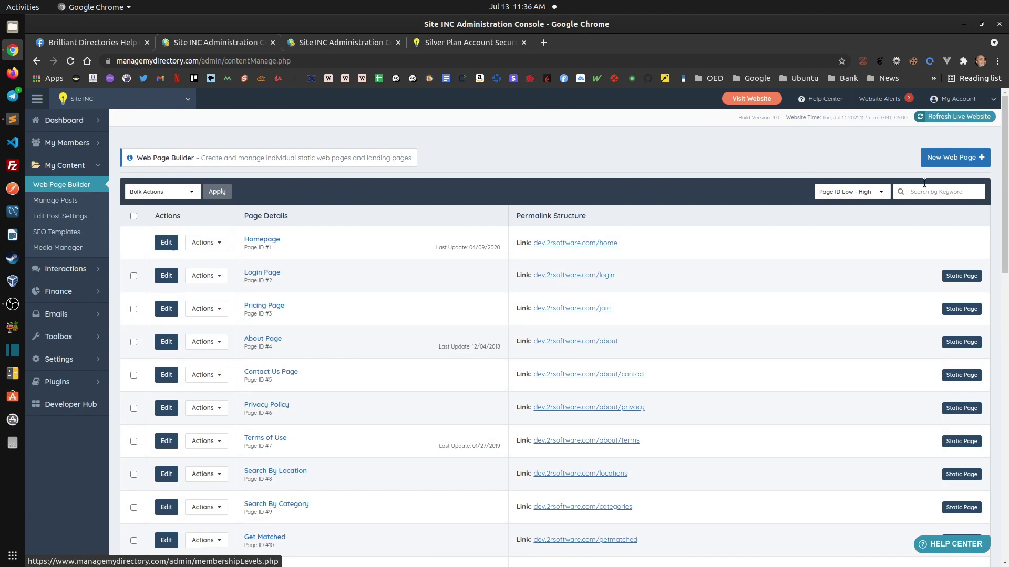
scroll(365, 457, down, 5)
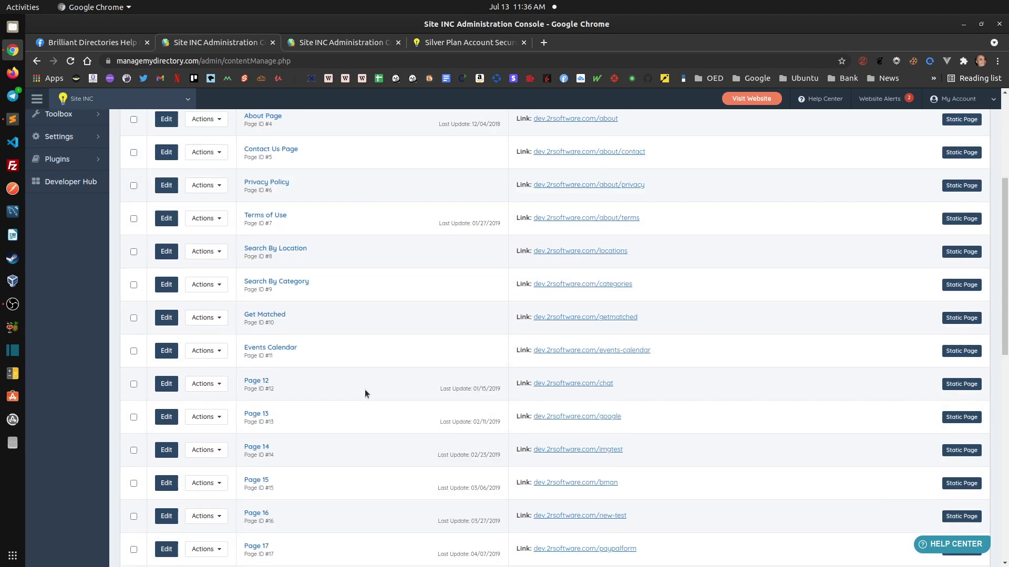
Show the actions available for the Events Calendar page in the Web Page Builder list and open that page's editor.
scroll(365, 390, down, 4)
click(206, 156)
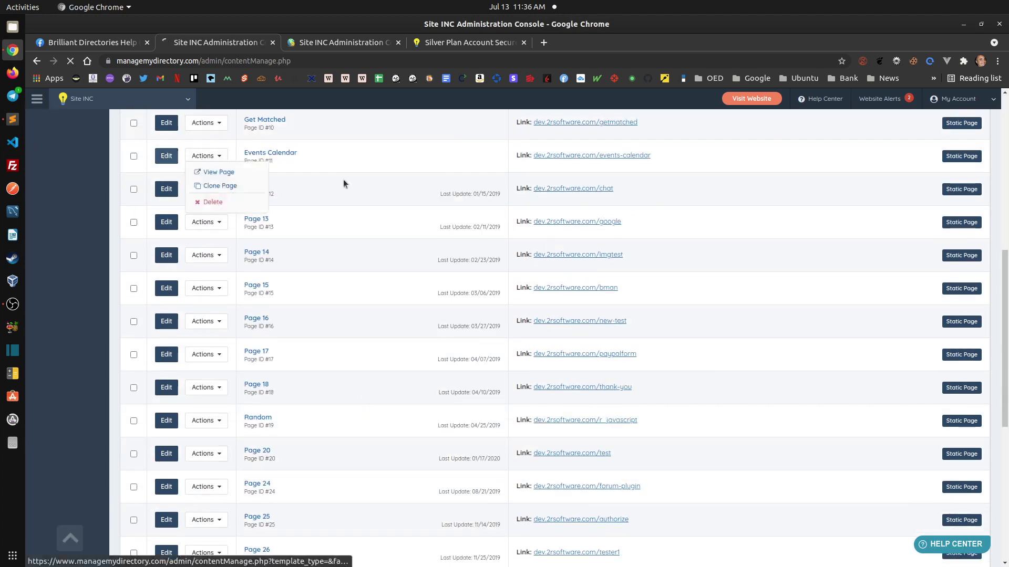
click(375, 181)
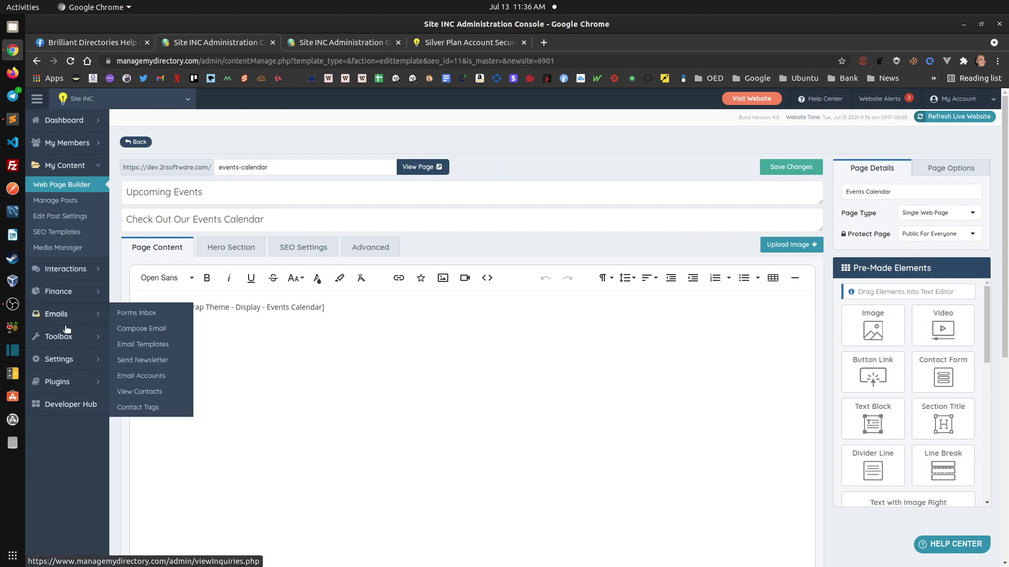
mouse_move(77, 337)
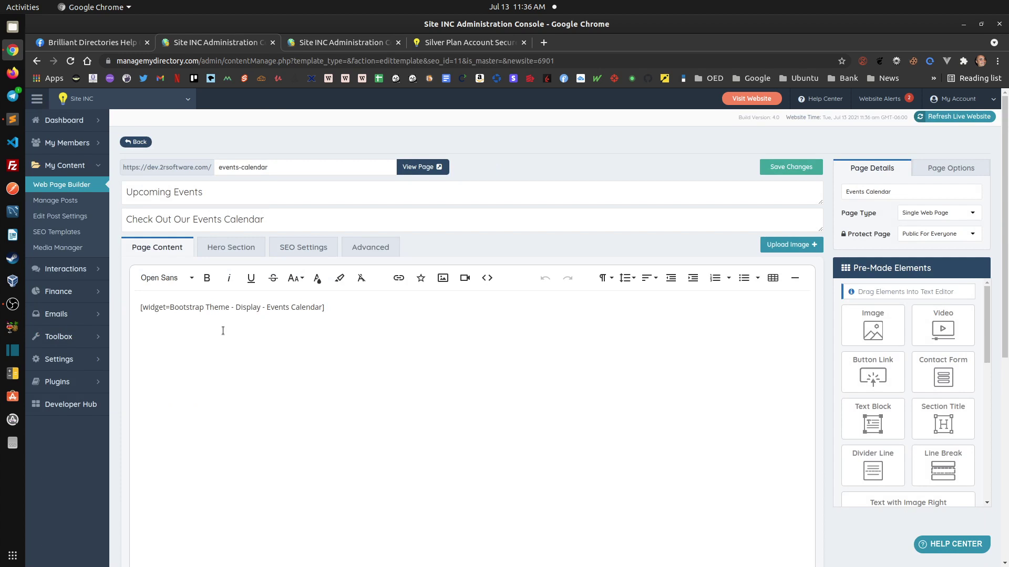
Switch to Sublime Text and highlight the request for advance billing reminders to annual but not monthly subscribers.
click(12, 120)
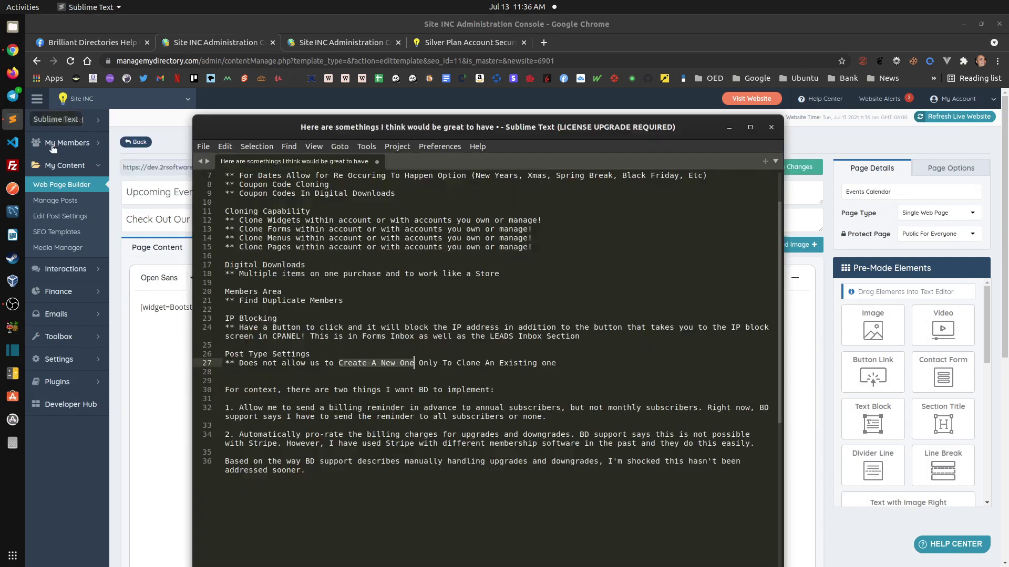
scroll(341, 368, down, 1)
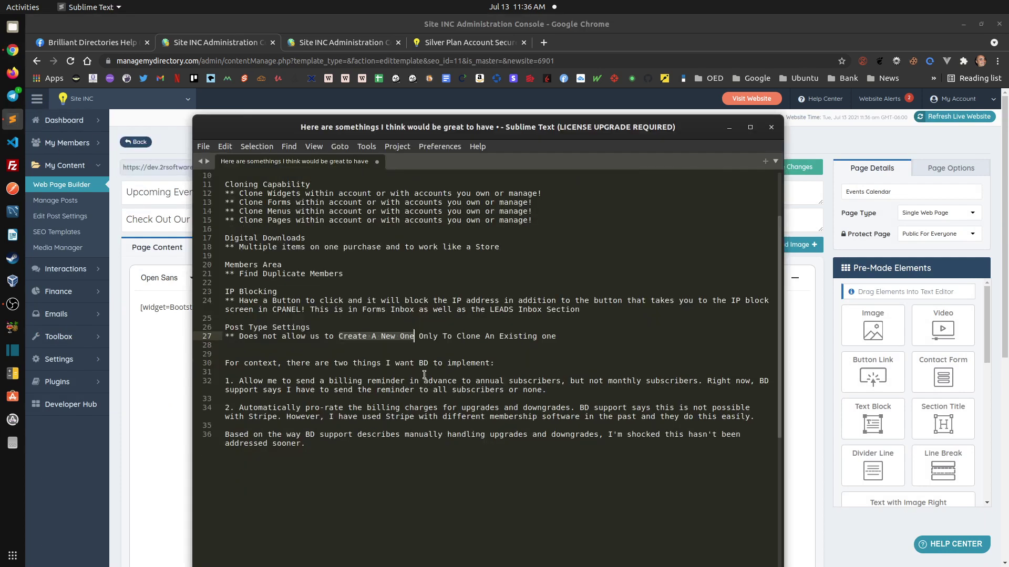
scroll(491, 373, down, 2)
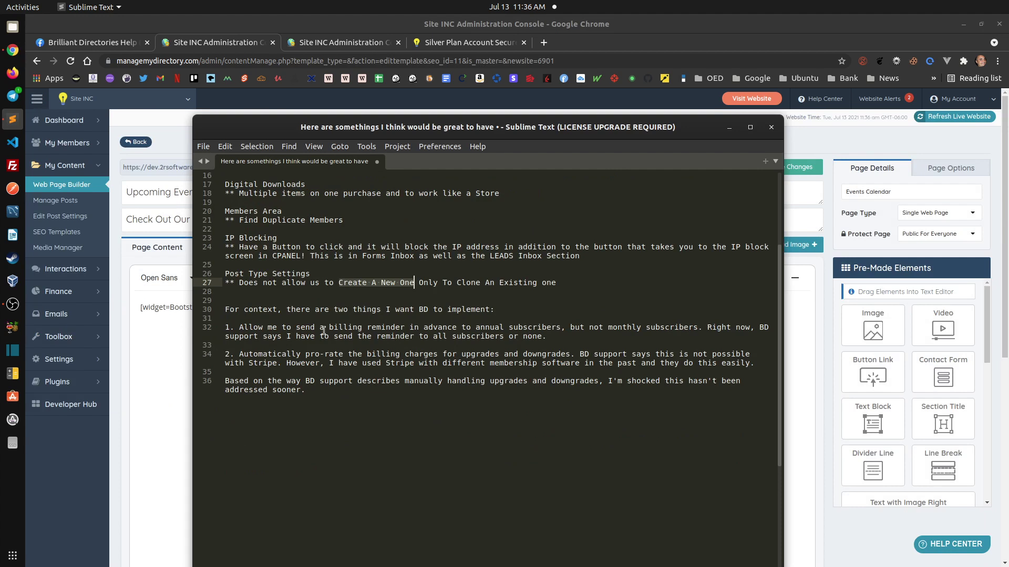
drag(227, 328, 703, 328)
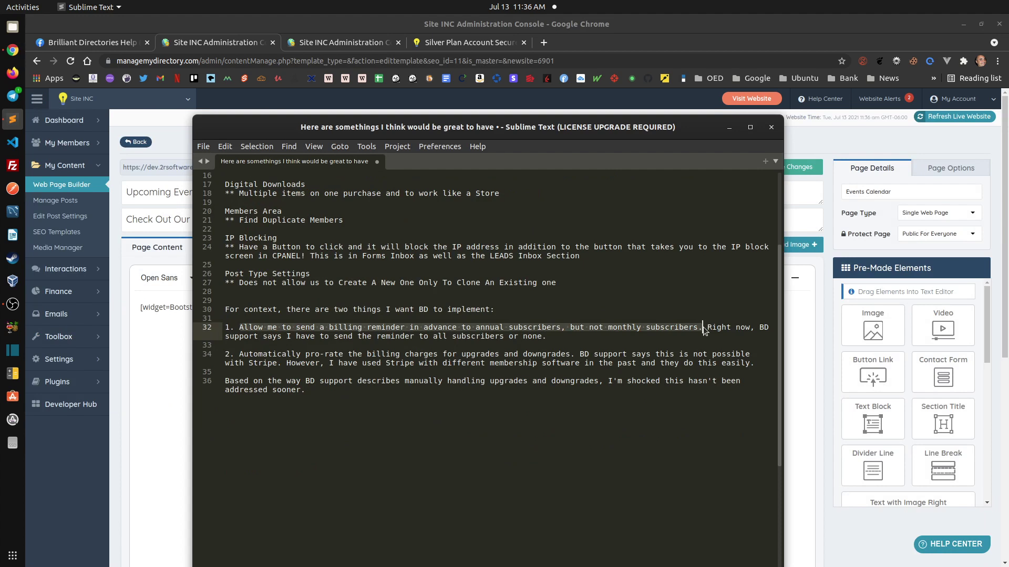
click(703, 326)
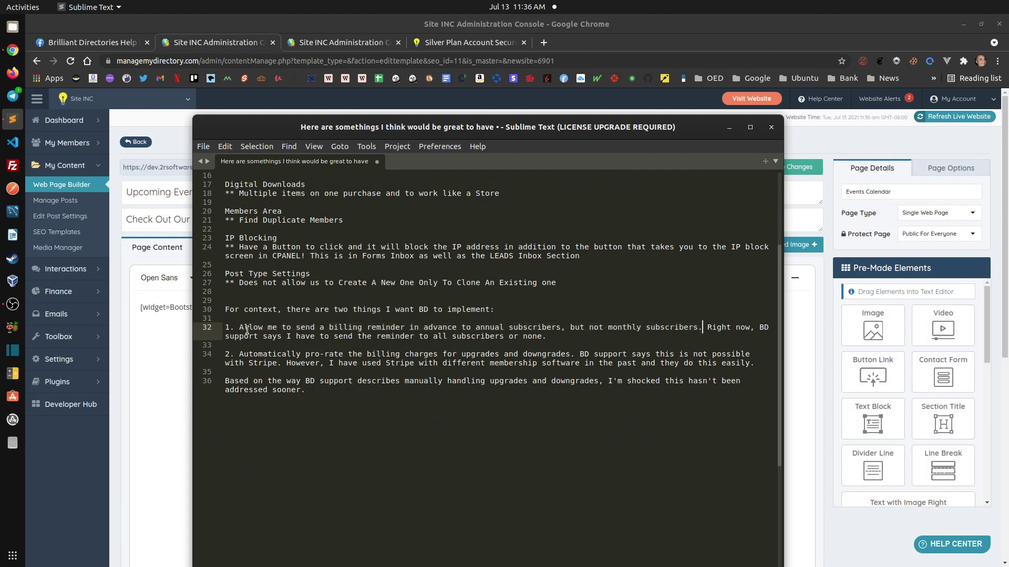
Highlight the "but not monthly subscribers" wording and the "Right now, BD support says" sentence in the first request, ending with nothing selected.
click(572, 328)
shift+click(706, 328)
click(706, 330)
drag(706, 330, 705, 338)
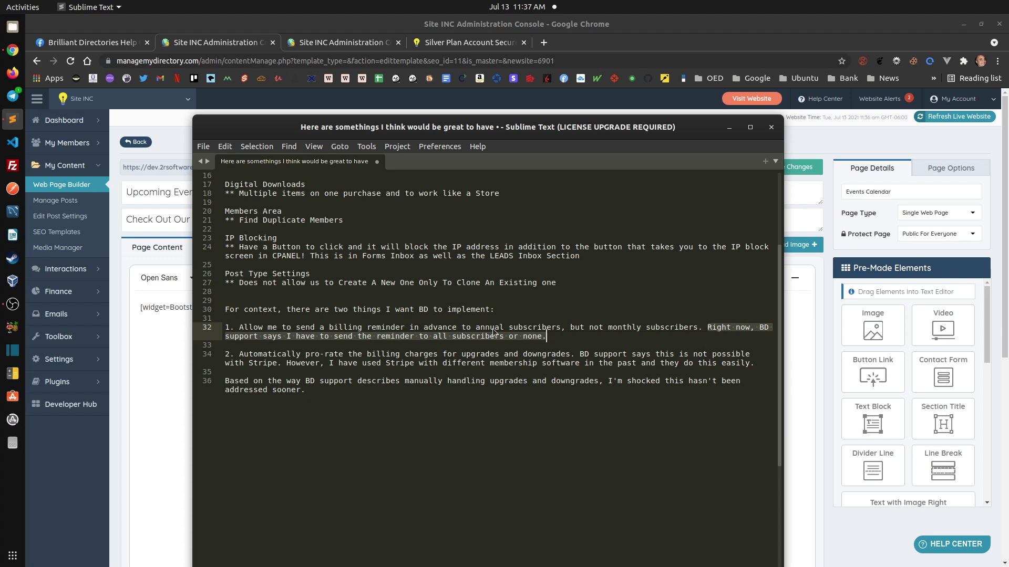
key(Right)
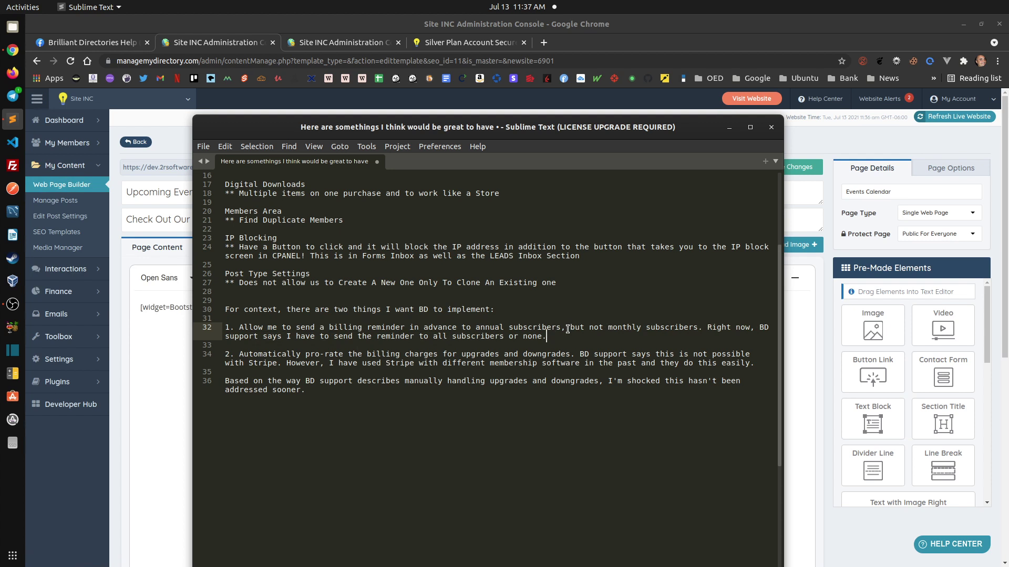
Highlight the annual subscribers wording and the entire first billing reminder request, and clear the selection.
drag(565, 329, 296, 328)
click(499, 327)
drag(476, 329, 502, 328)
click(484, 327)
mouse_move(67, 320)
drag(228, 326, 587, 336)
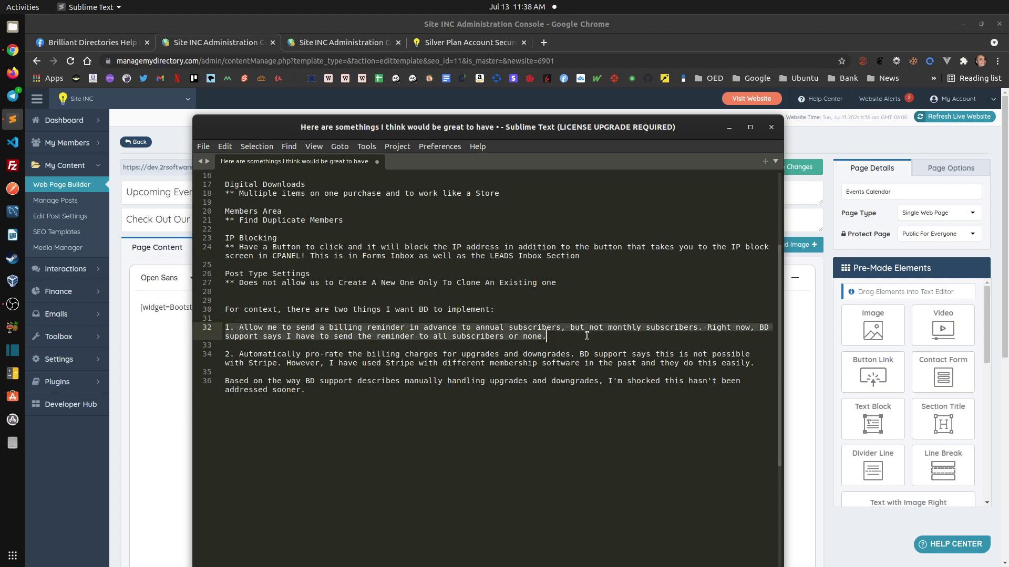
click(545, 327)
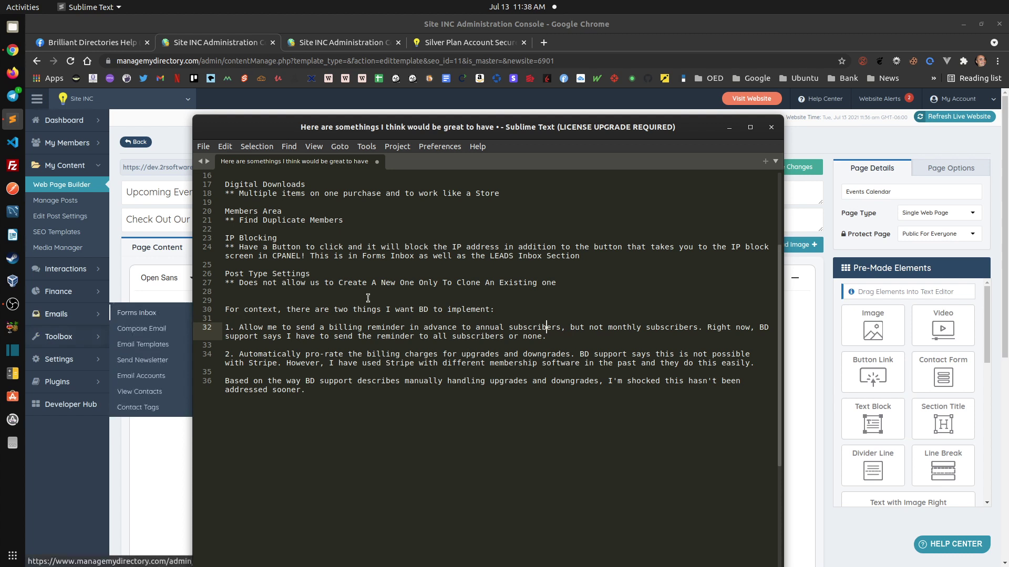
Highlight and read the second request, about automatically pro-rating billing charges for upgrades and downgrades, along with its closing remark.
scroll(594, 327, down, 1)
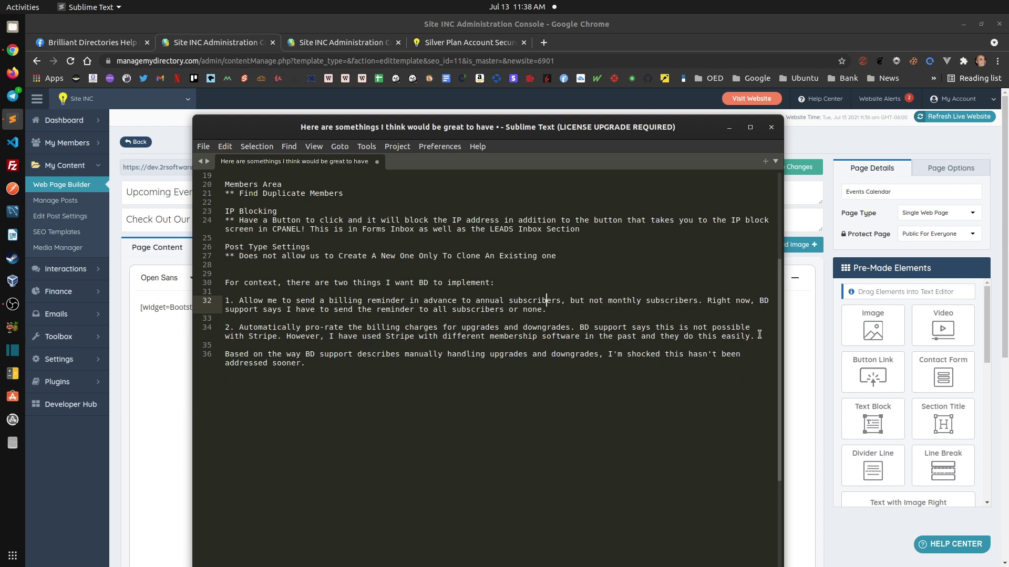
drag(755, 337, 226, 318)
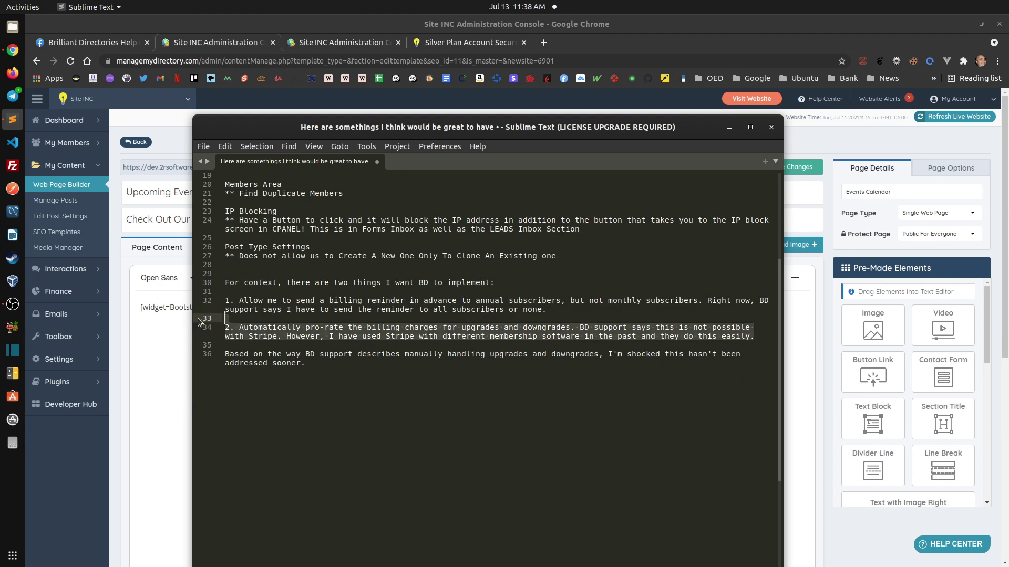
click(379, 339)
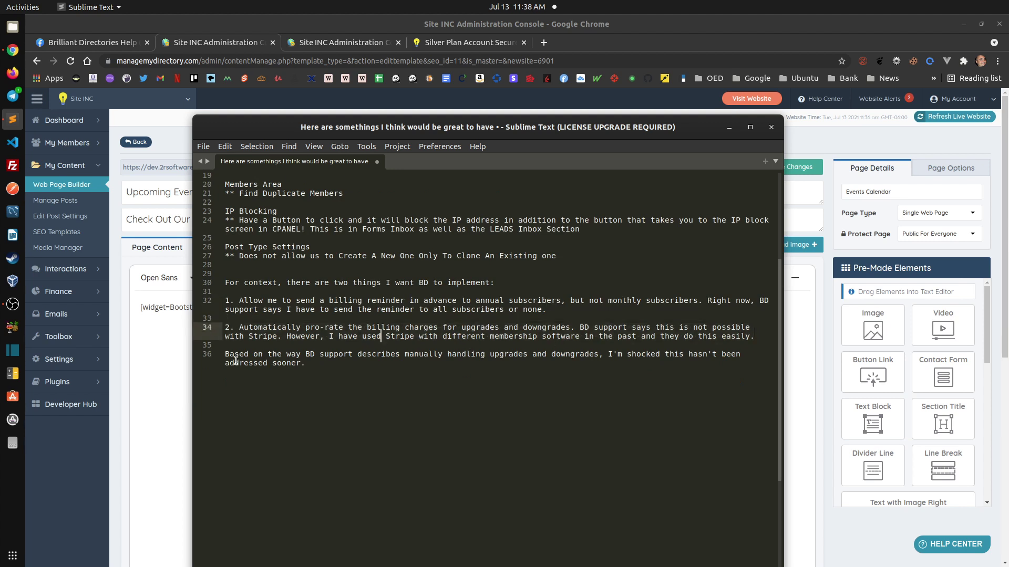
click(574, 355)
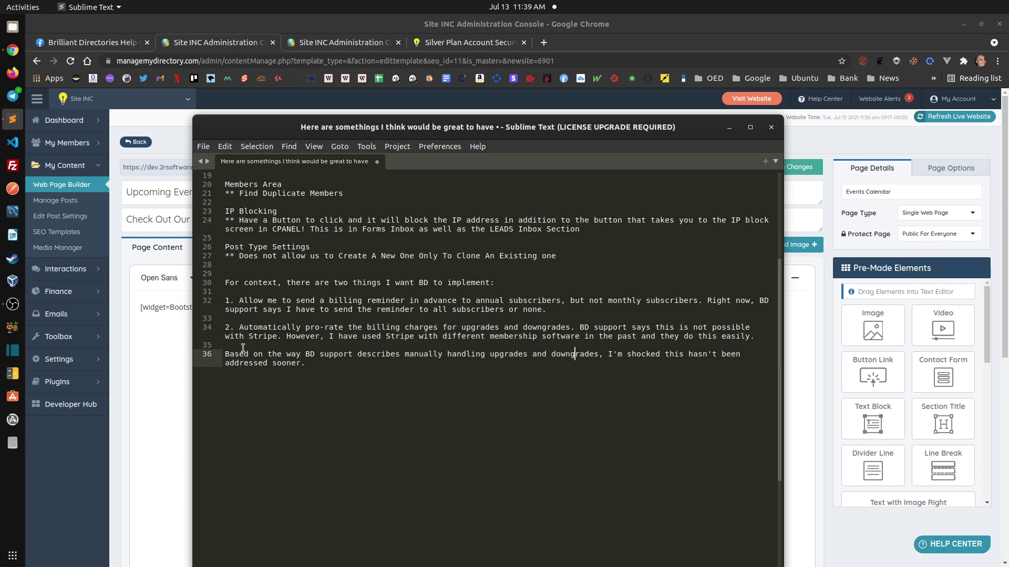
drag(244, 349, 216, 285)
click(273, 328)
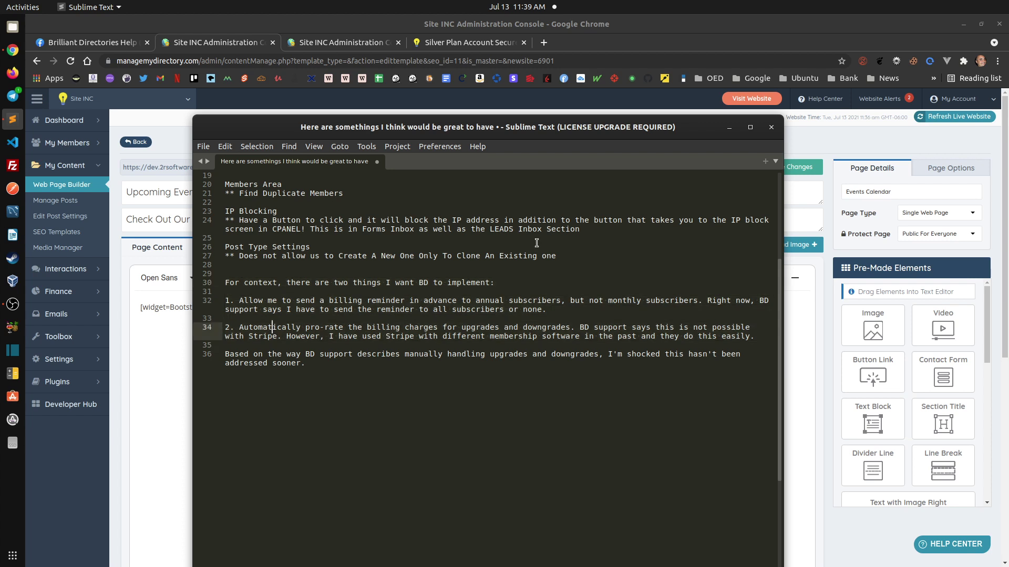
click(339, 346)
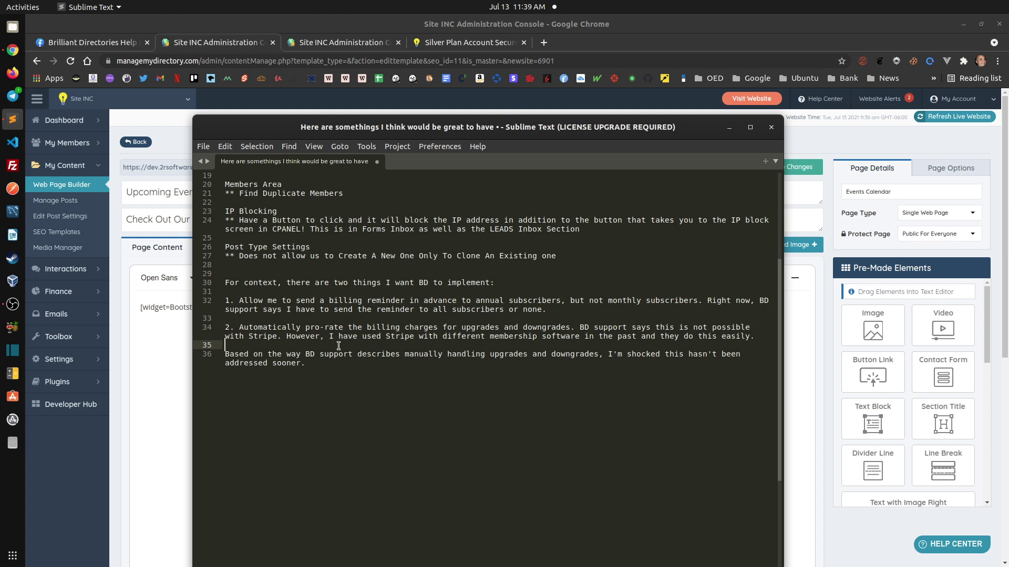
Highlight the whole wish list from its closing remark up to its opening line, and clear the selection.
scroll(339, 346, up, 6)
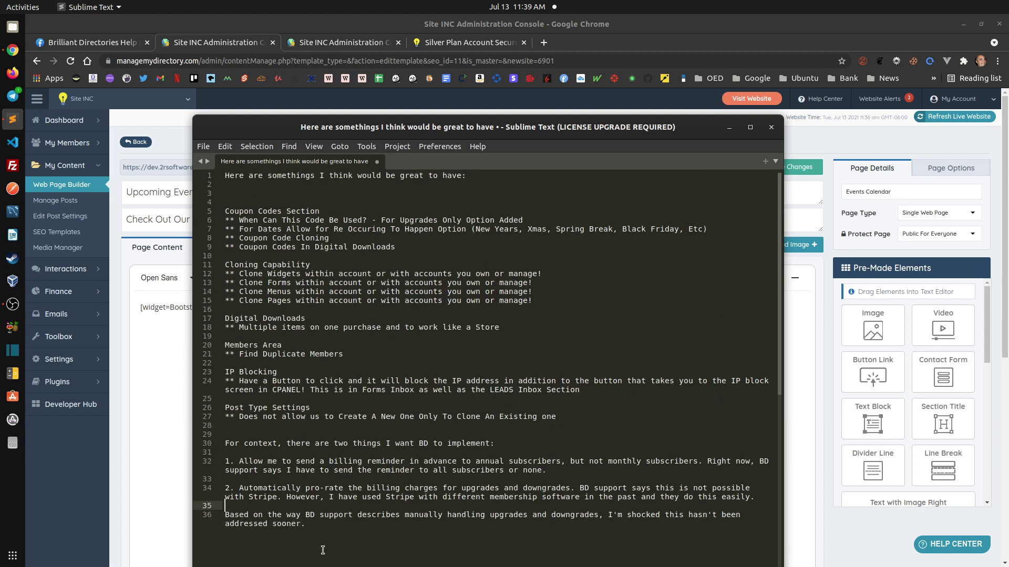
scroll(323, 550, down, 1)
drag(323, 550, 215, 159)
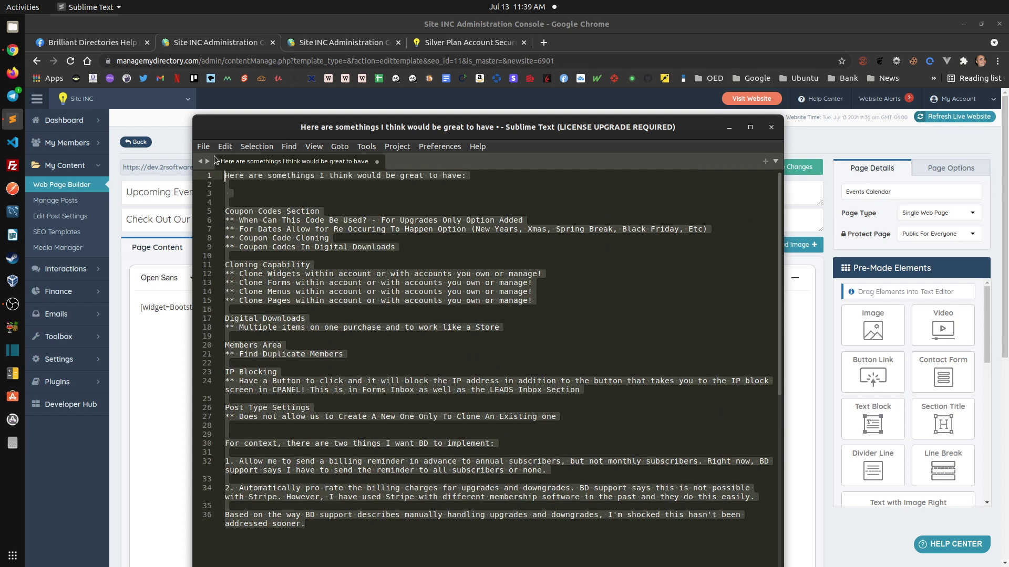
click(353, 301)
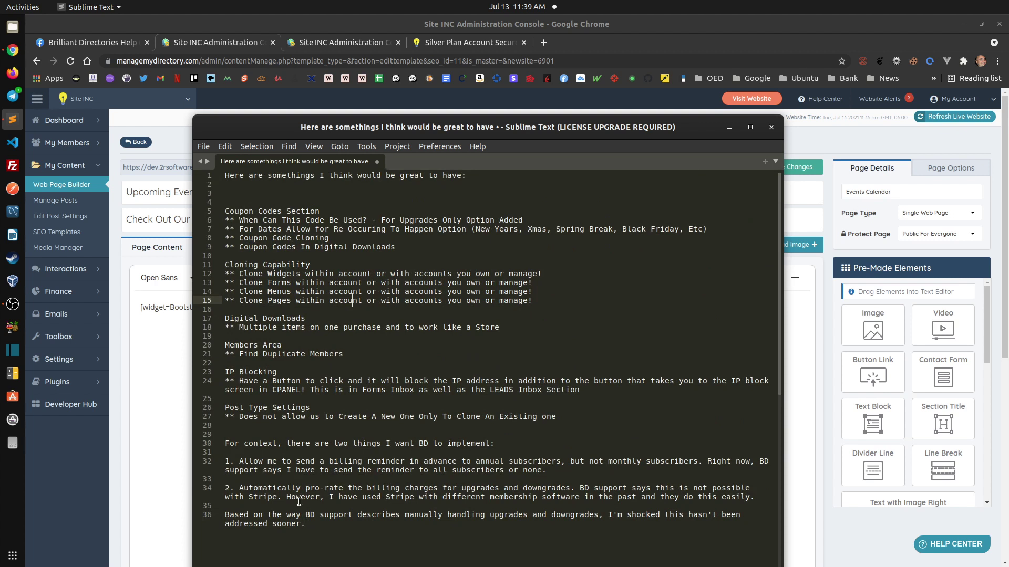
Skim the wish list once more, minimise the Sublime Text window and switch to OBS Studio.
scroll(421, 399, down, 2)
scroll(402, 381, up, 2)
scroll(343, 442, down, 1)
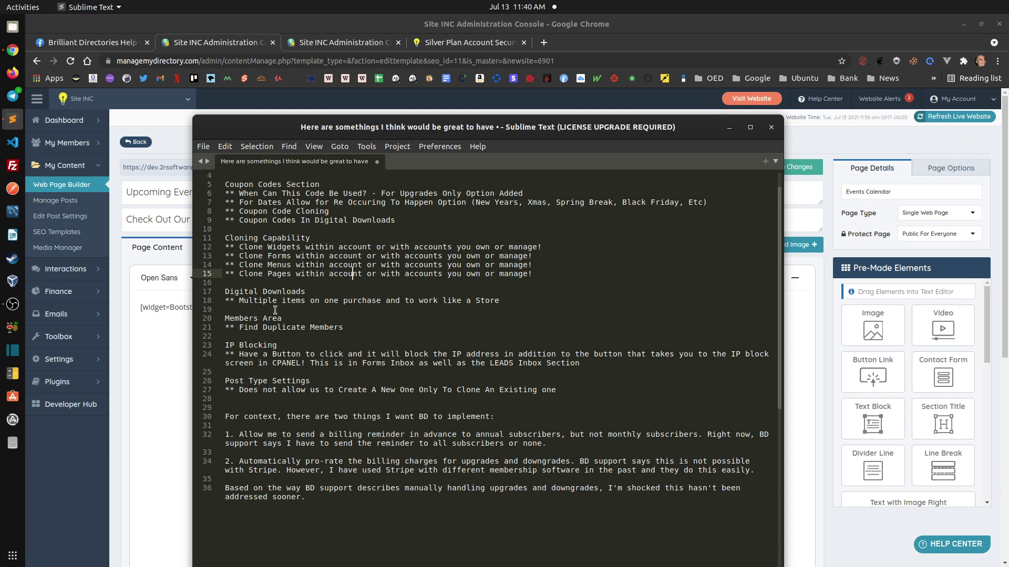
click(729, 129)
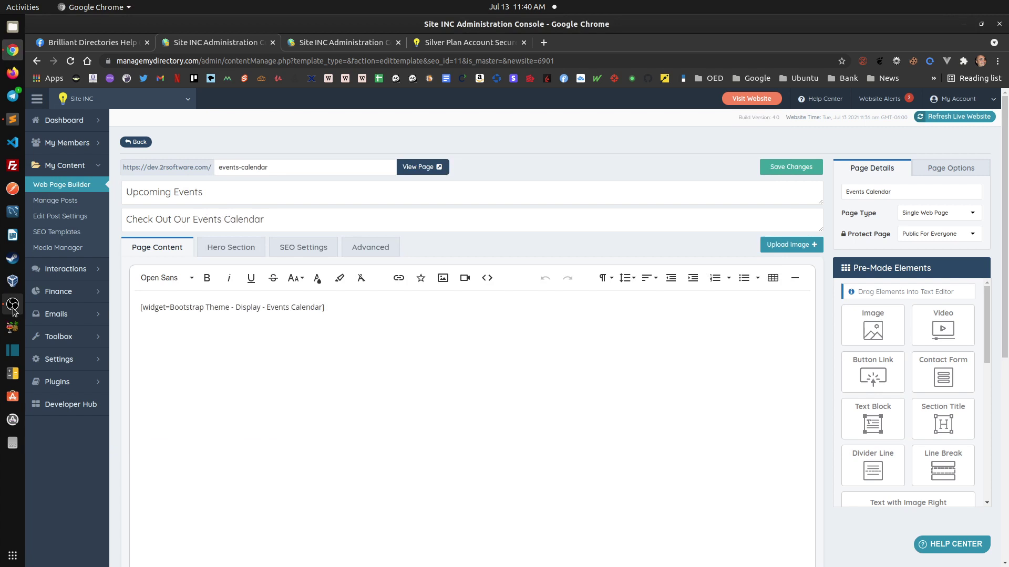
click(12, 307)
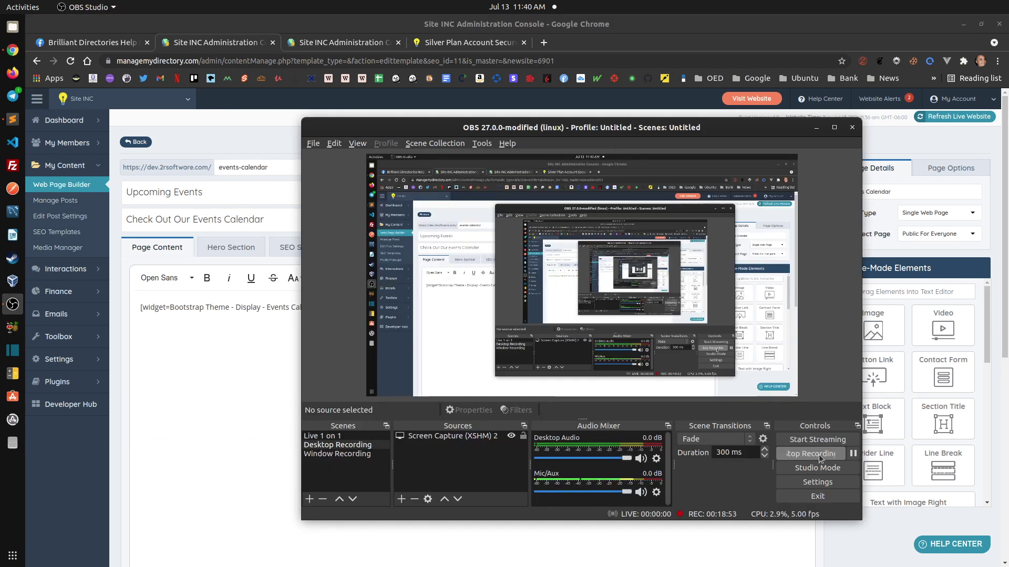